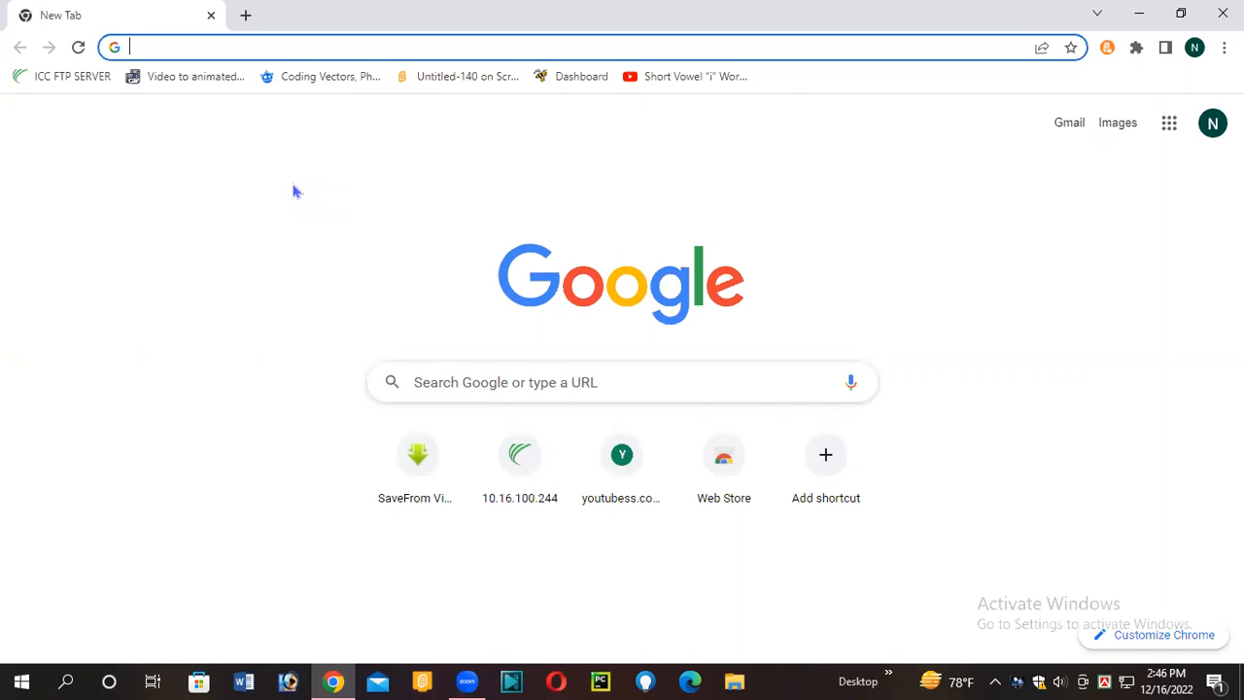
Step: Start a new Scratch project at scratch.mit.edu and delete the default cat sprite
type("scratch.mit.edu")
key("Return")
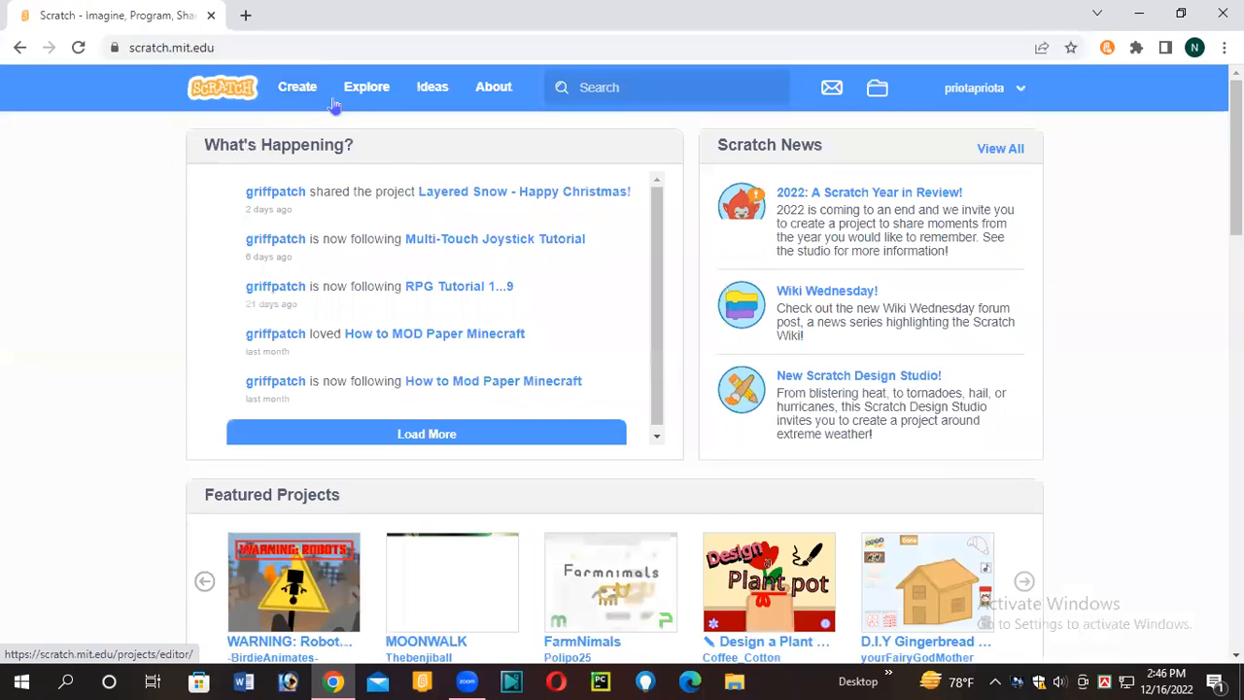
left_click(312, 99)
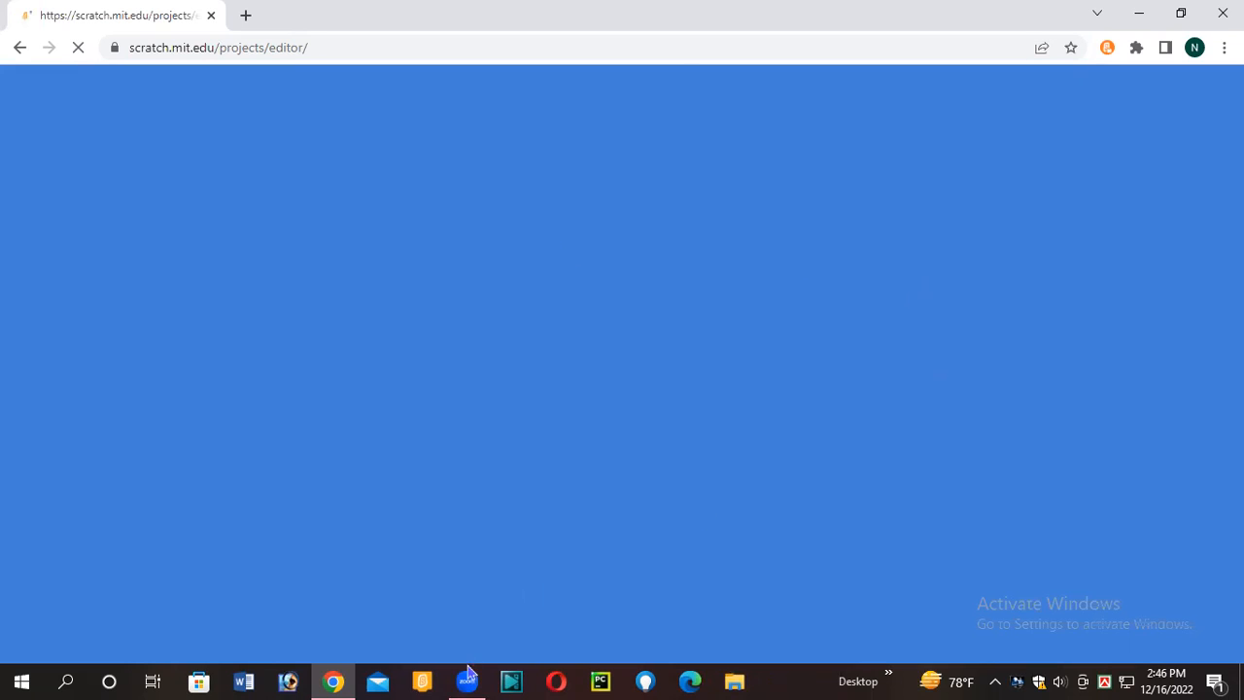
mouse_move(473, 682)
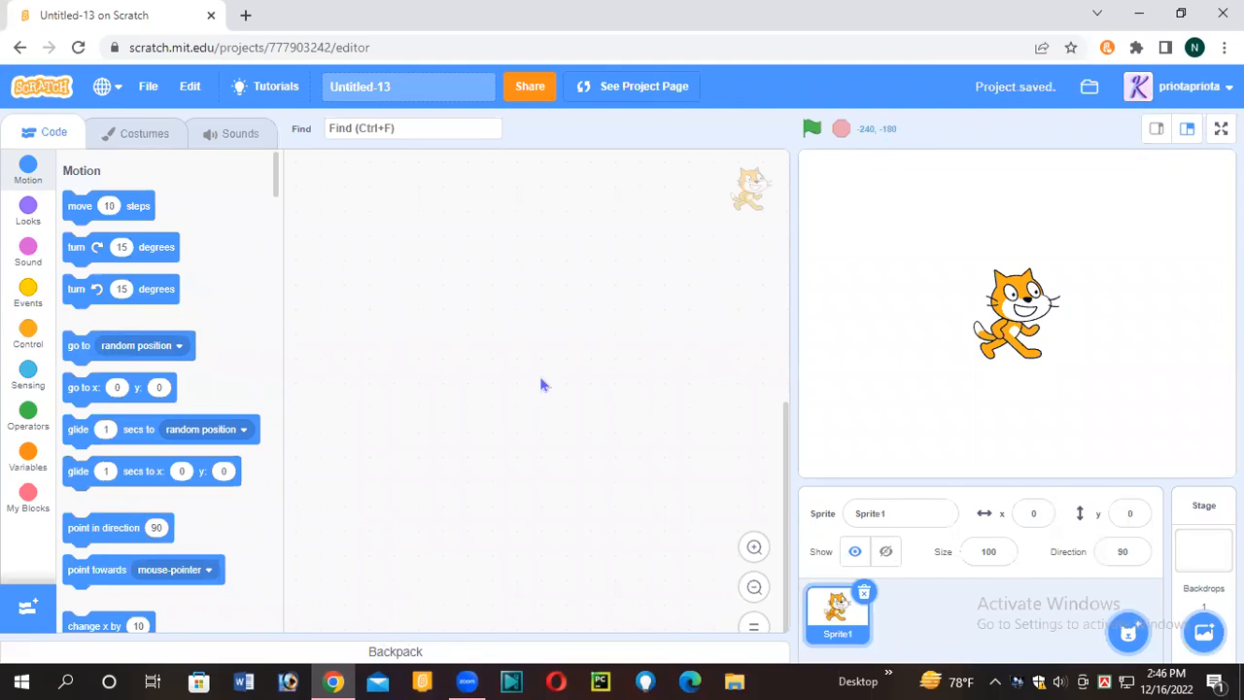
left_click(864, 594)
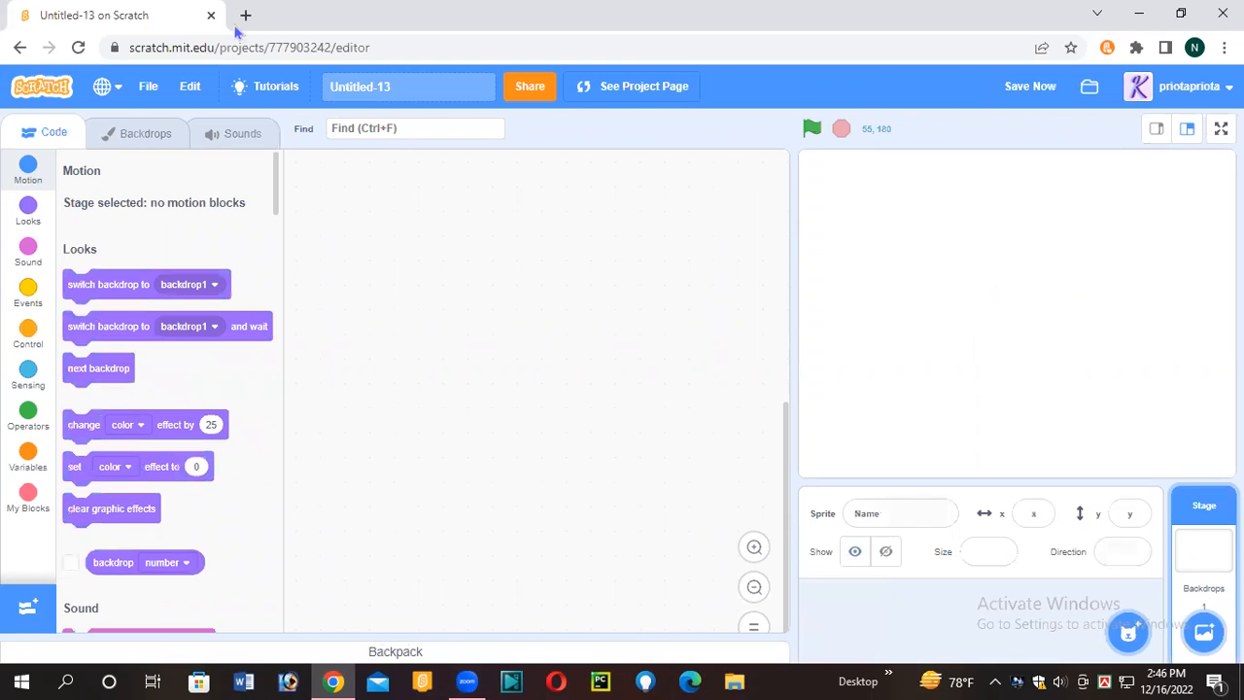
Step: Switch to Adobe Photoshop and create a 7 x 5 inch grayscale image at 72 pixels/inch with transparent contents
key("ctrl+t")
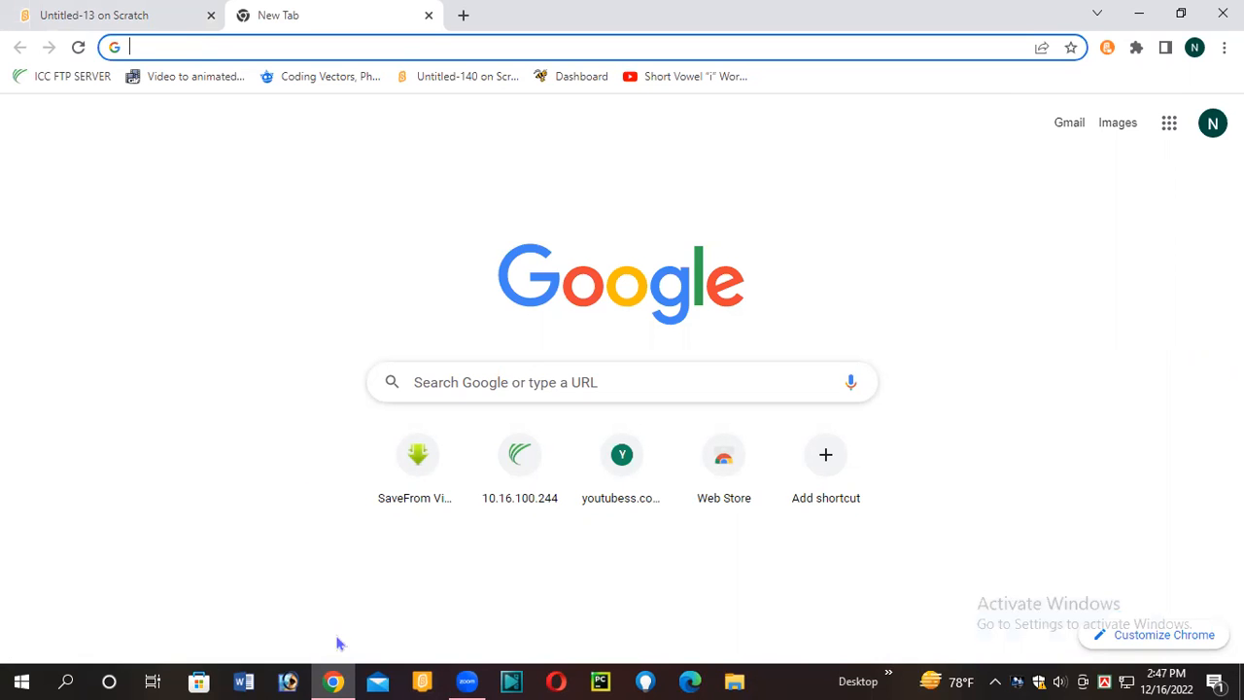
left_click(316, 680)
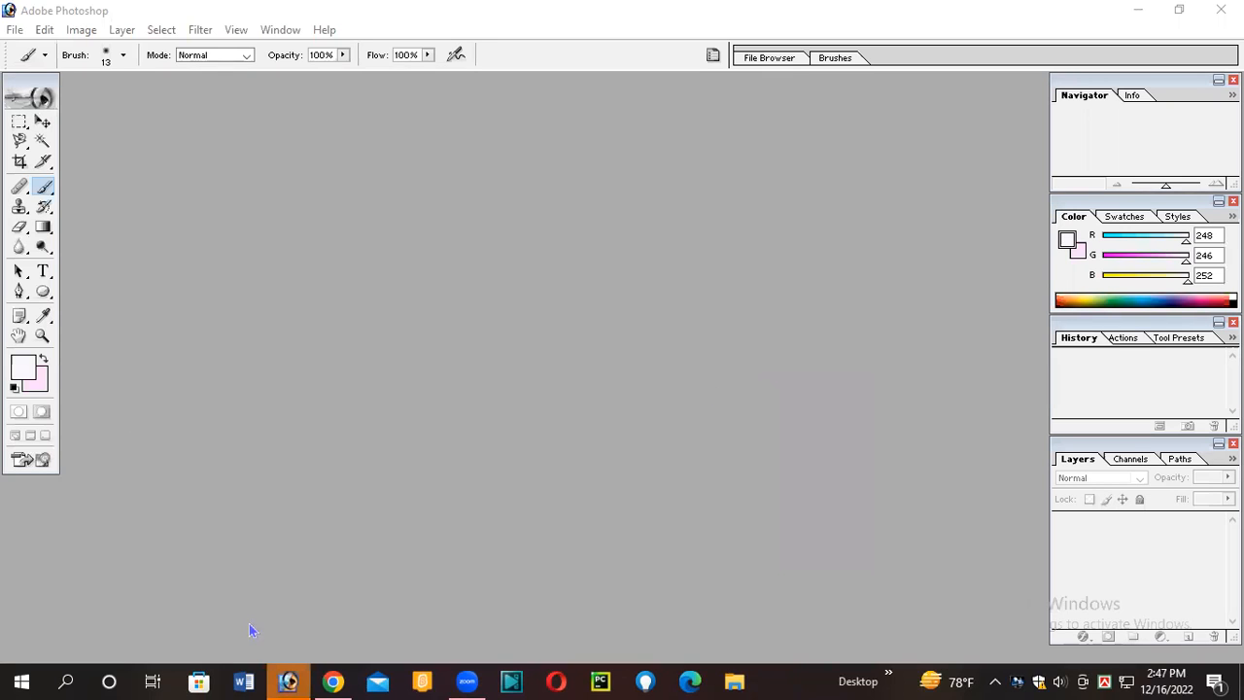
left_click(13, 31)
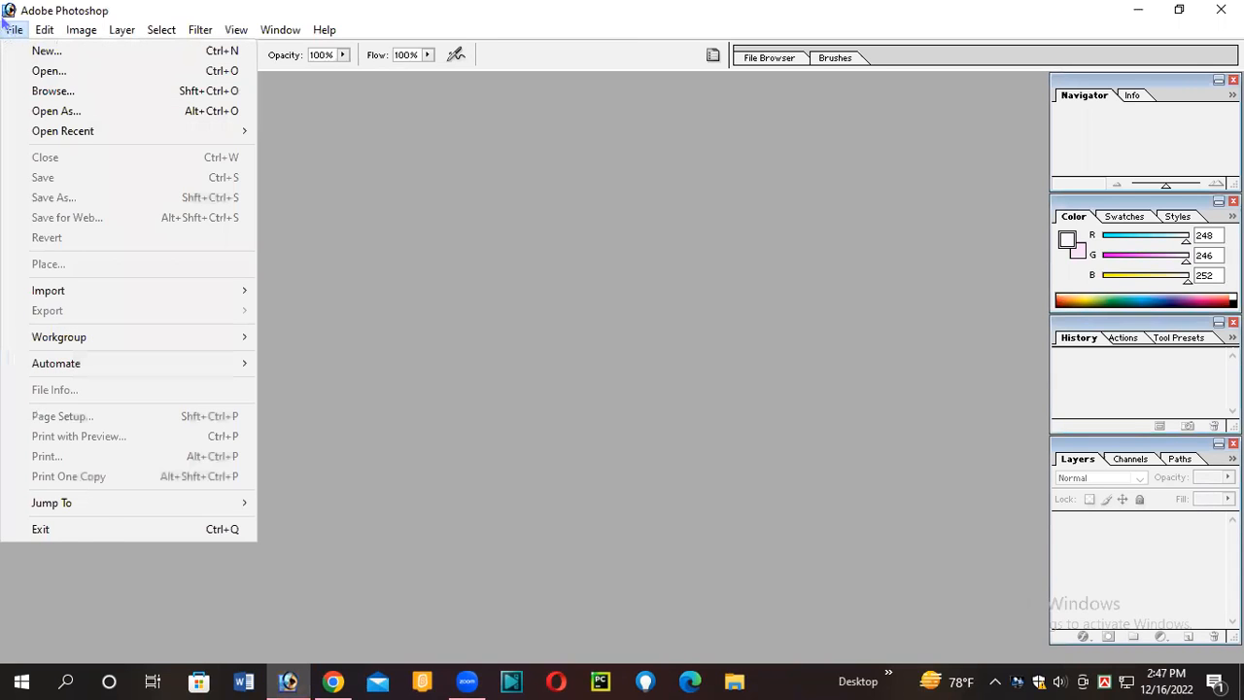
key("Right")
key("Left")
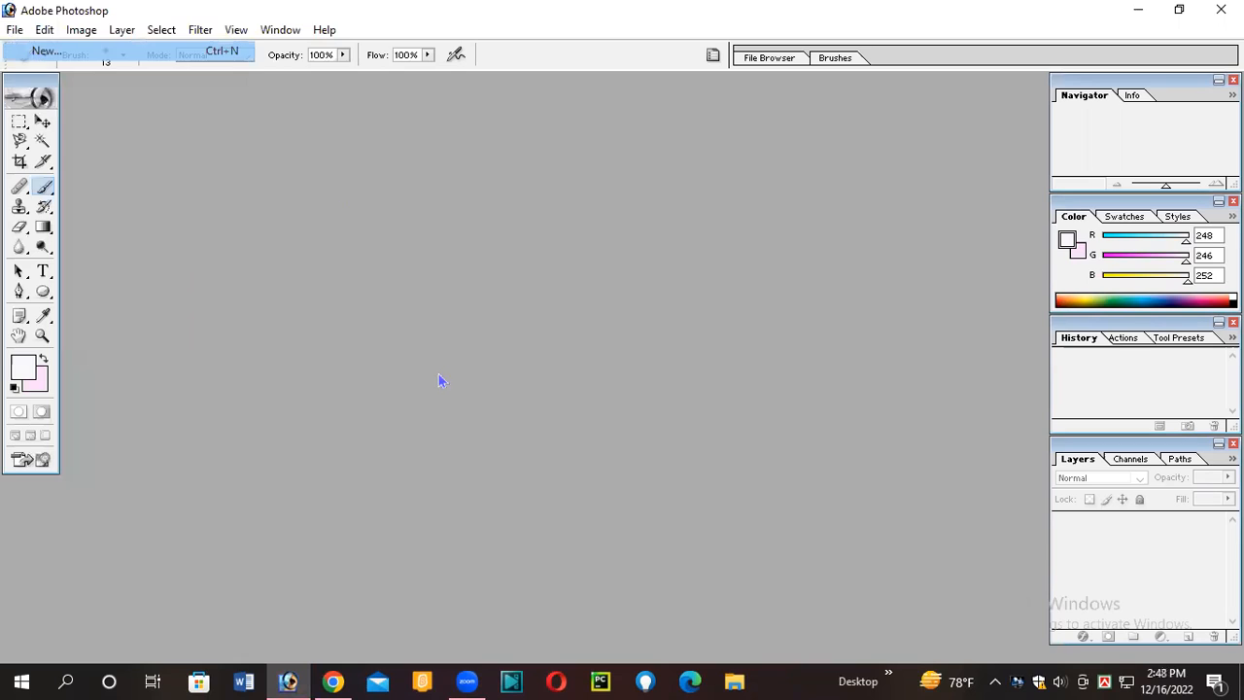
key("Return")
left_click(460, 469)
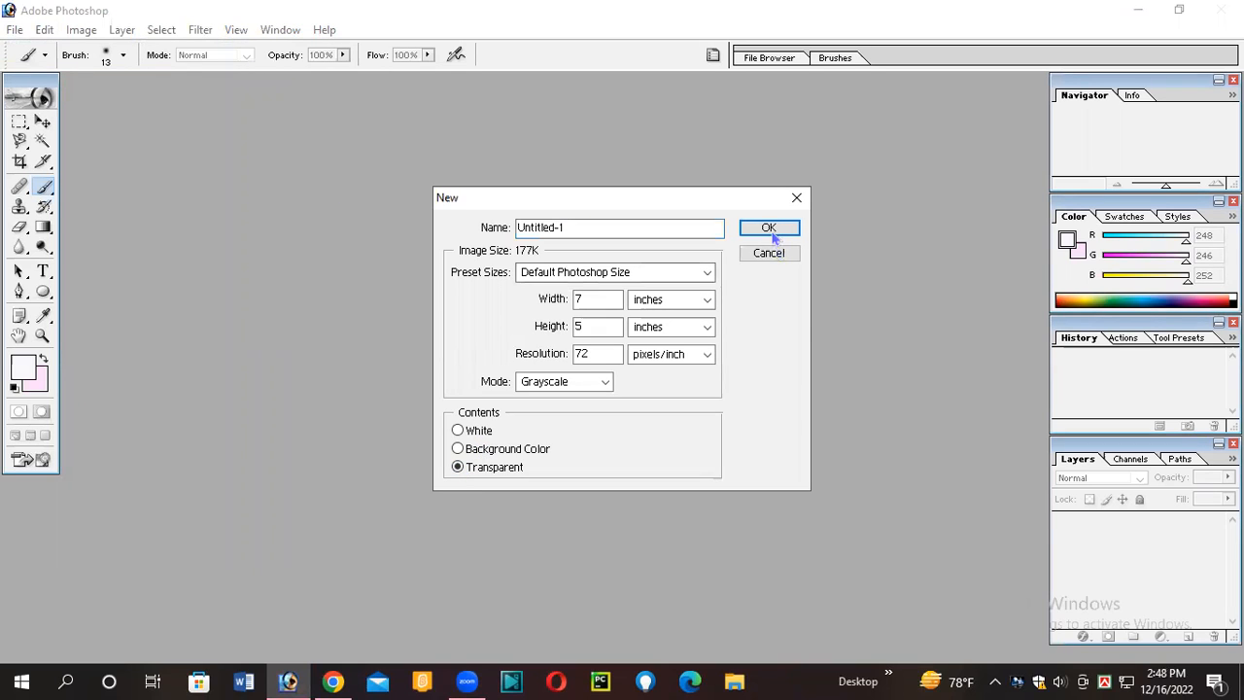
key("Return")
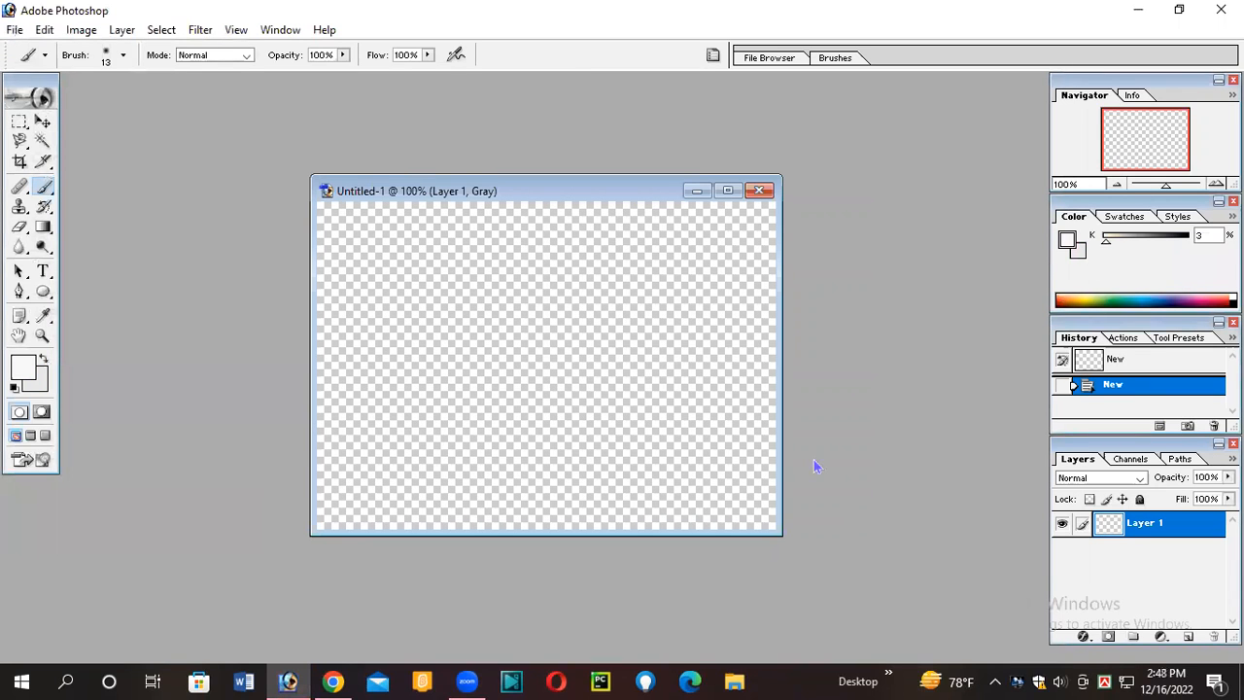
Step: Add the letter P in 48 pt Cooper Black near the canvas centre and shift it slightly to the left
left_click(43, 273)
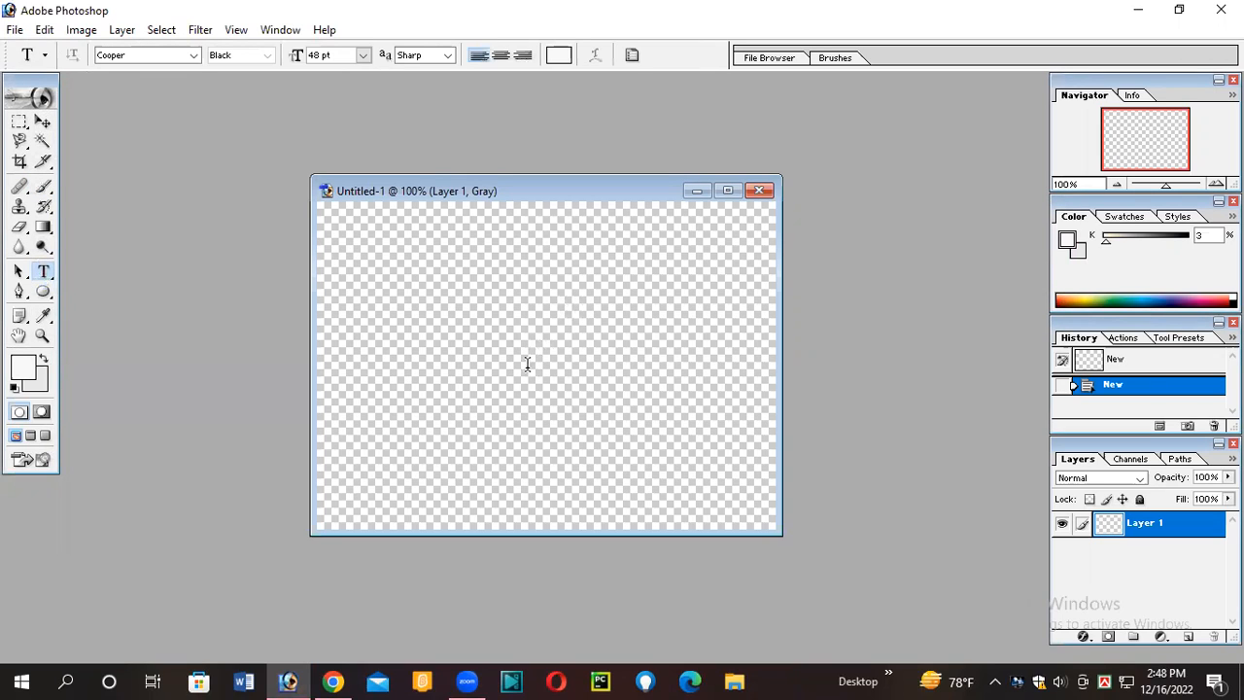
left_click(528, 363)
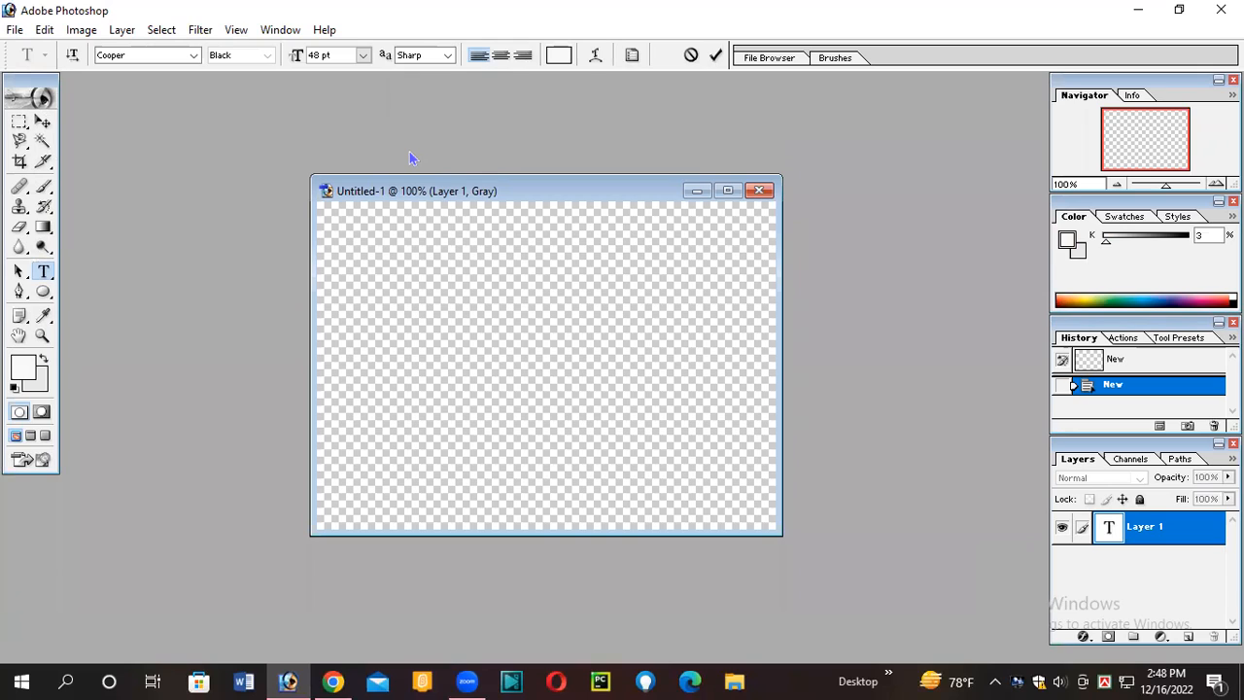
type("L")
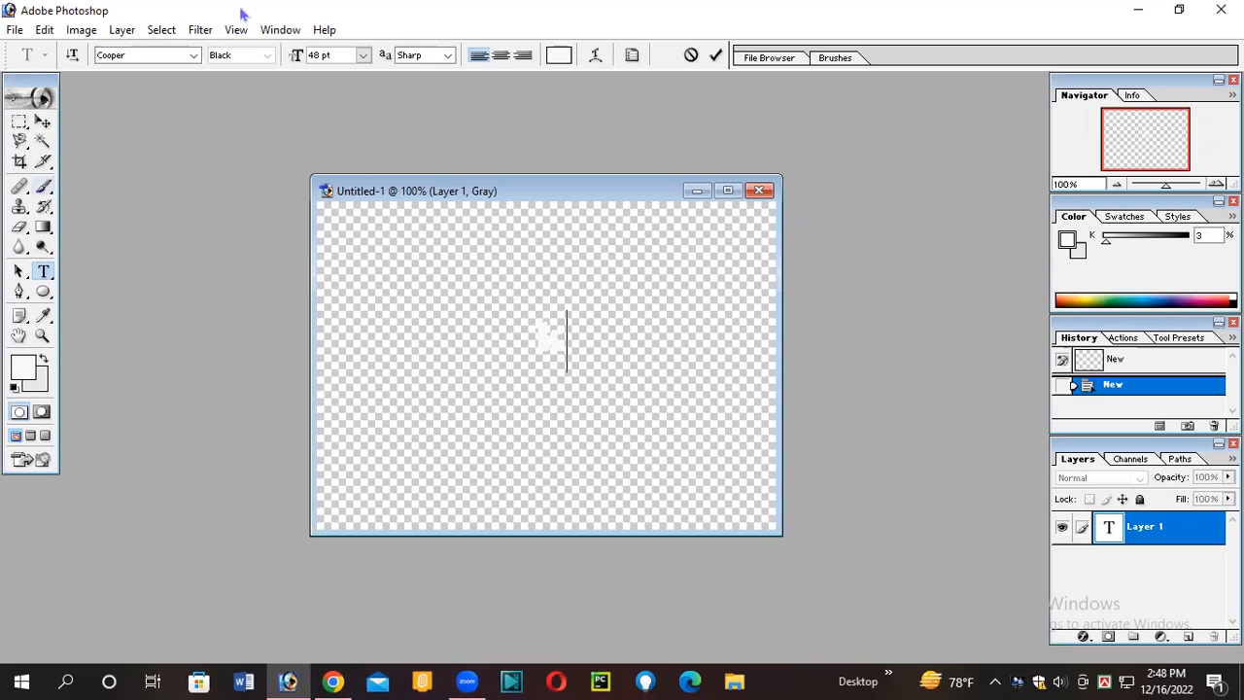
key("BackSpace")
type("p")
key("BackSpace")
type("P")
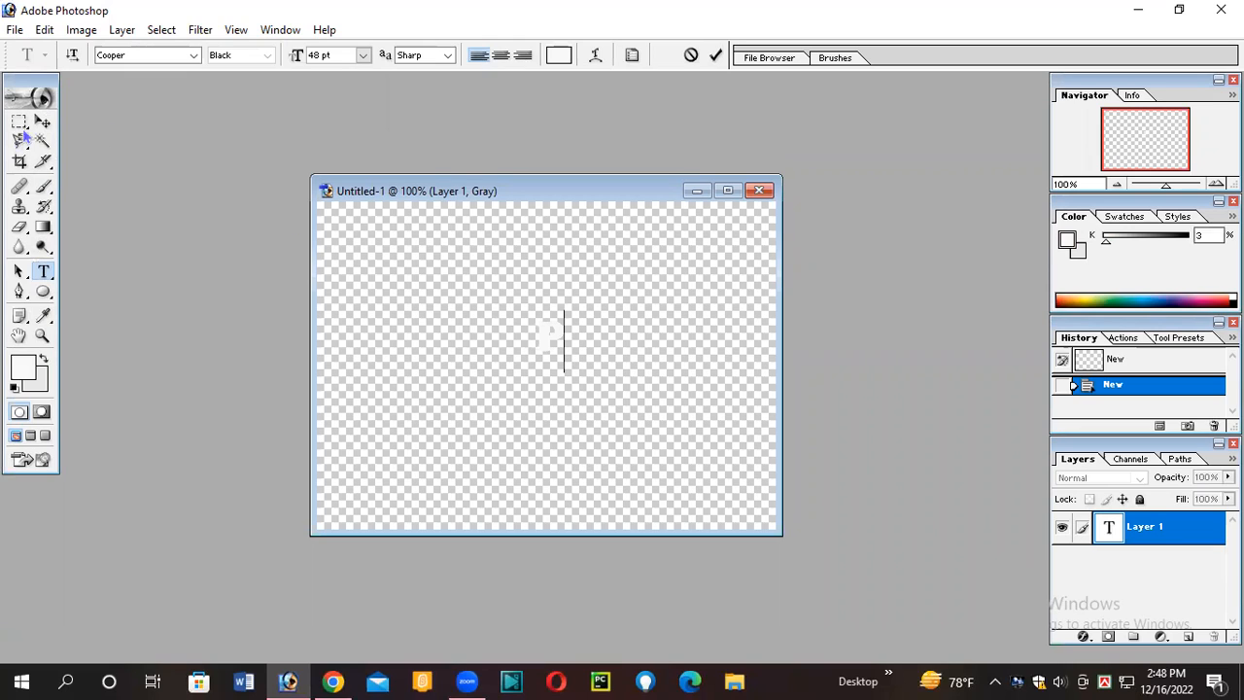
mouse_move(559, 340)
left_mouse_down()
mouse_move(522, 294)
mouse_move(538, 336)
left_mouse_up()
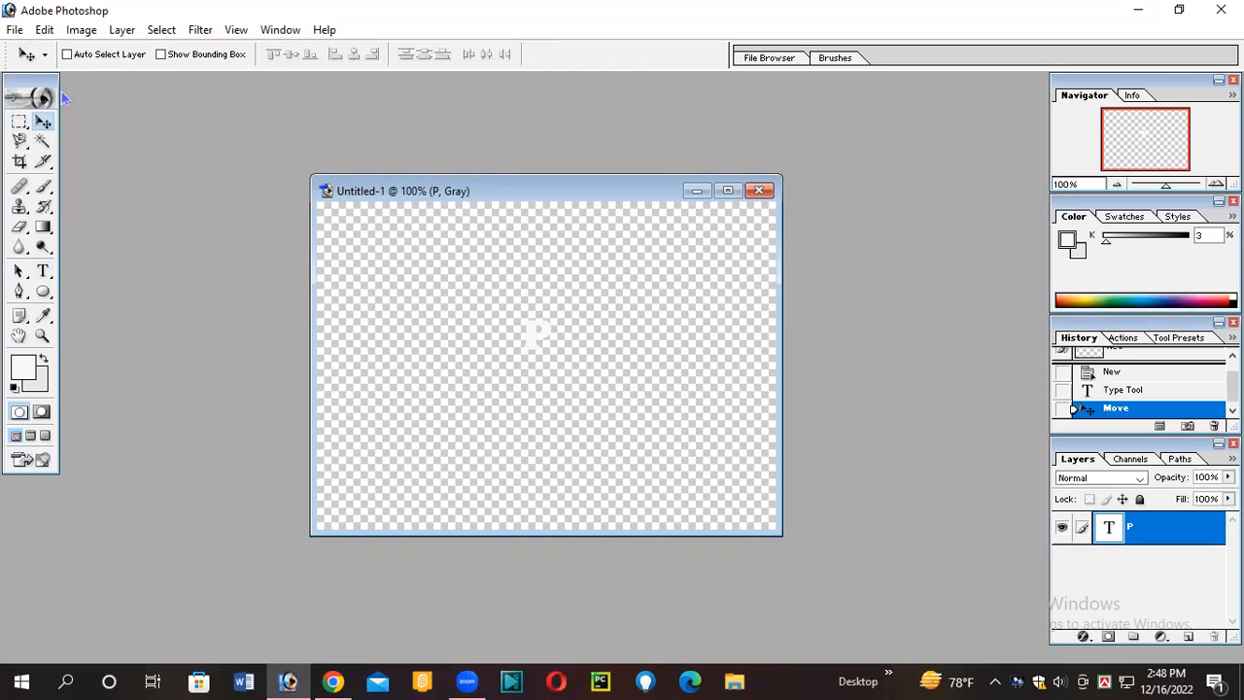
Step: Save the image as the medium-quality JPEG "Untitled-1 copy.jpg" in the Art folder on Local Disk (E:)
key("alt+f")
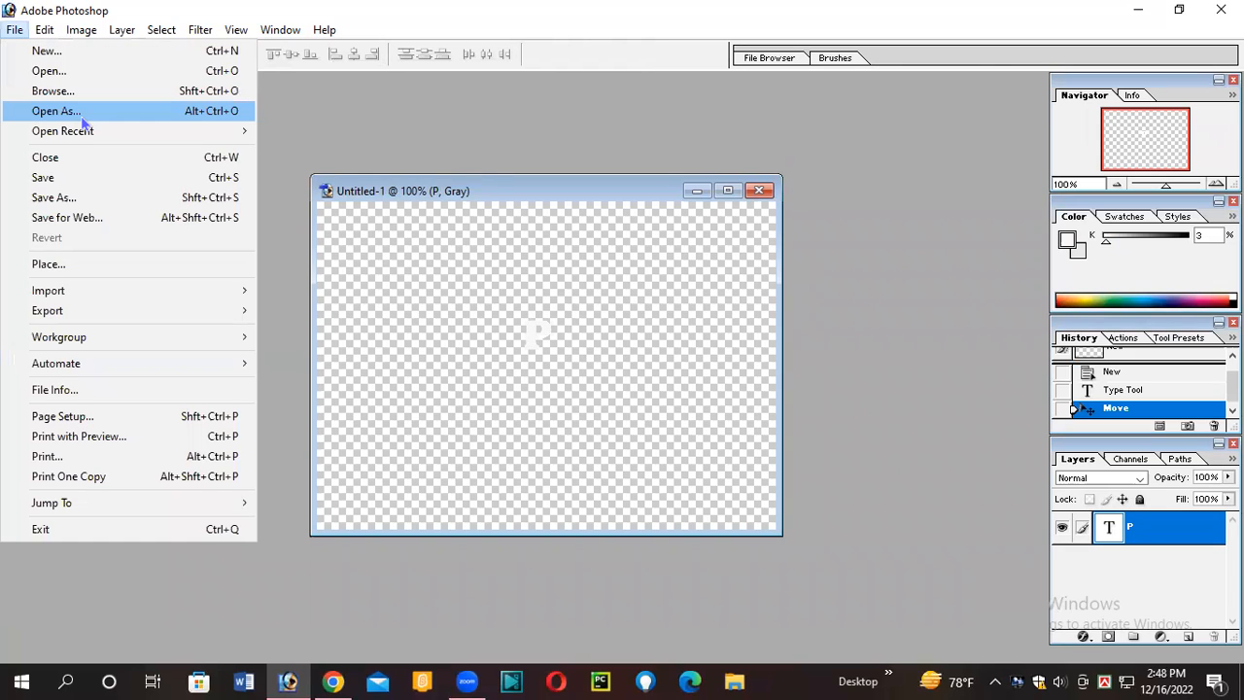
left_click(90, 197)
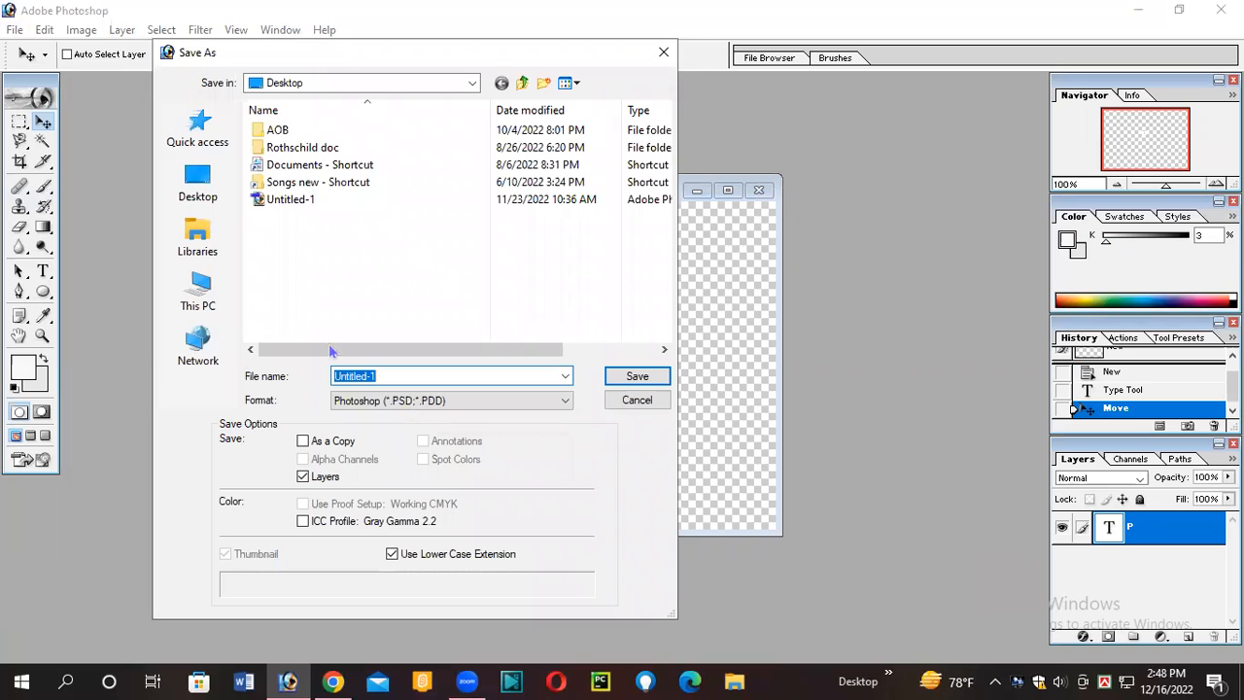
left_click(529, 402)
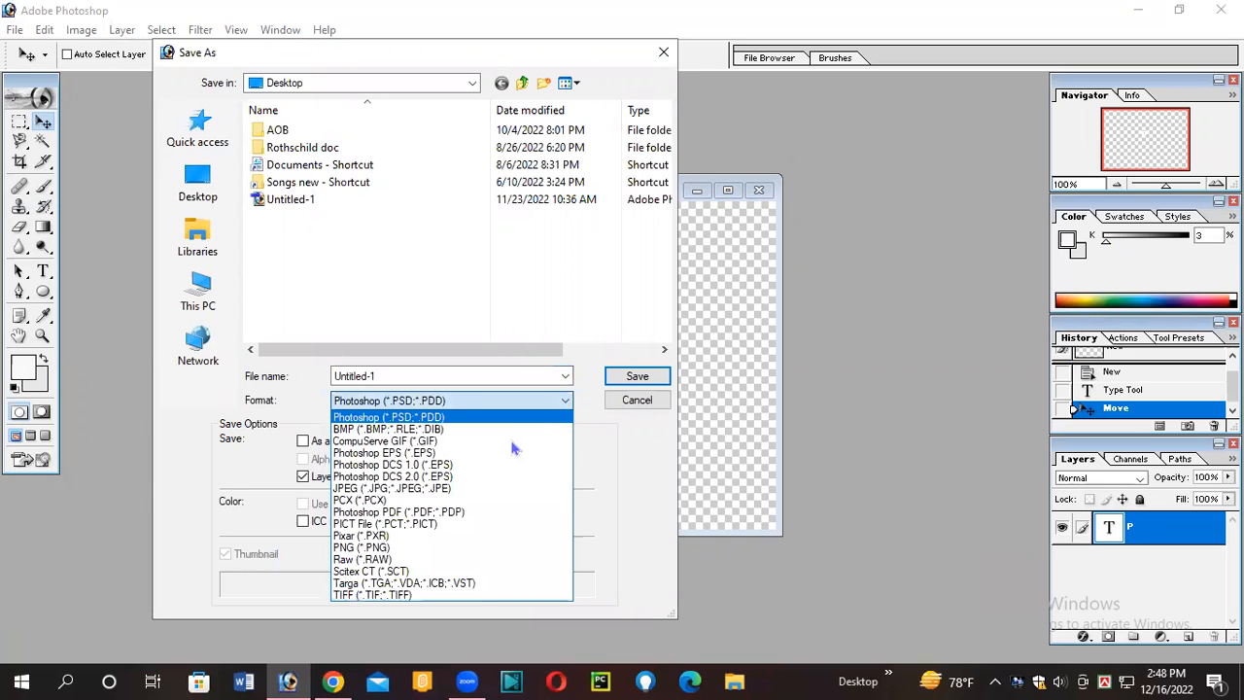
left_click(467, 488)
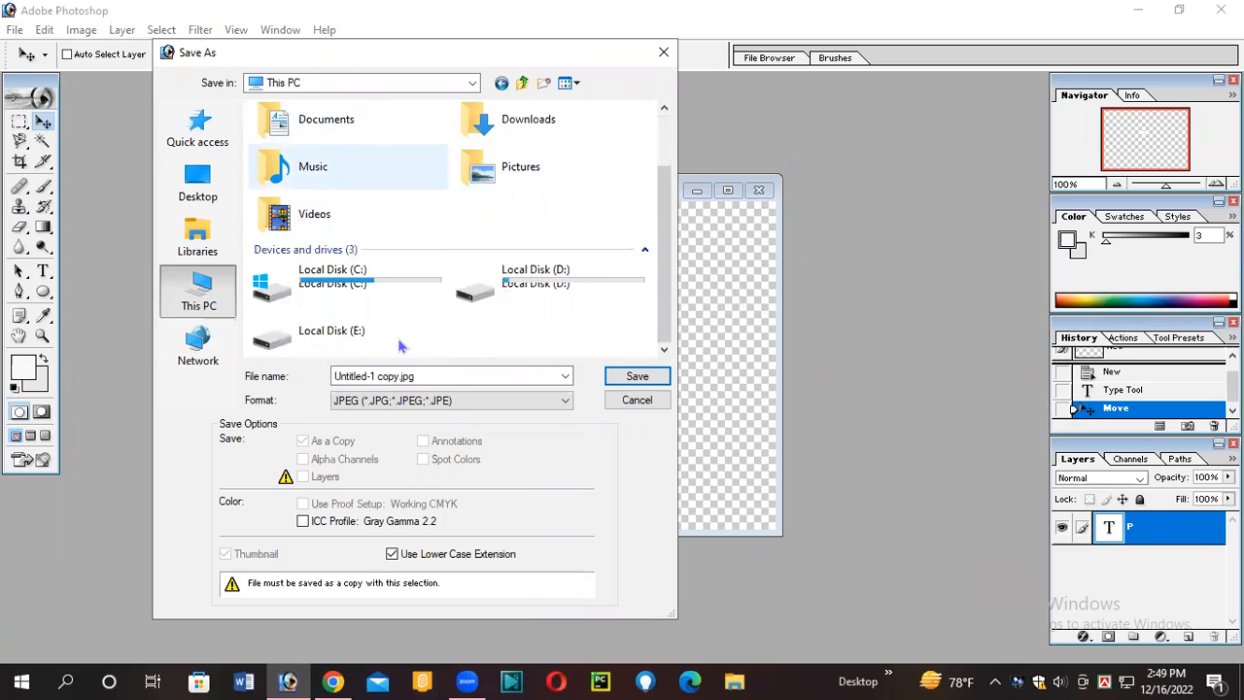
double_click(398, 343)
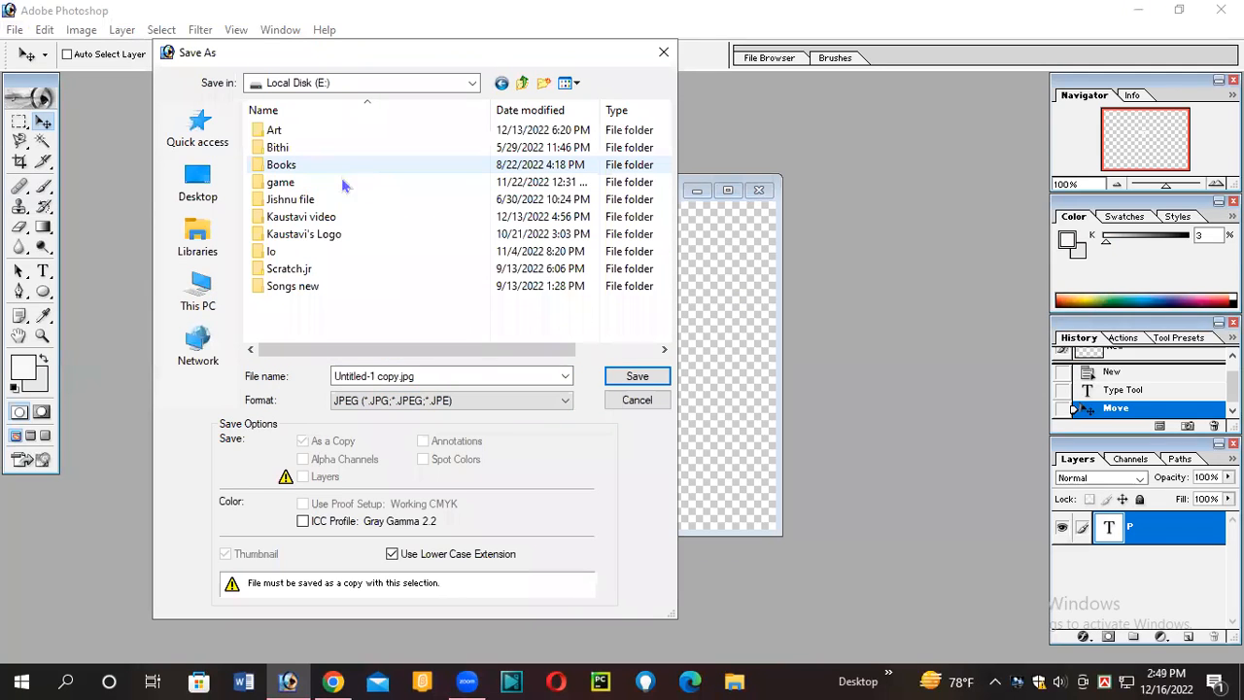
double_click(287, 134)
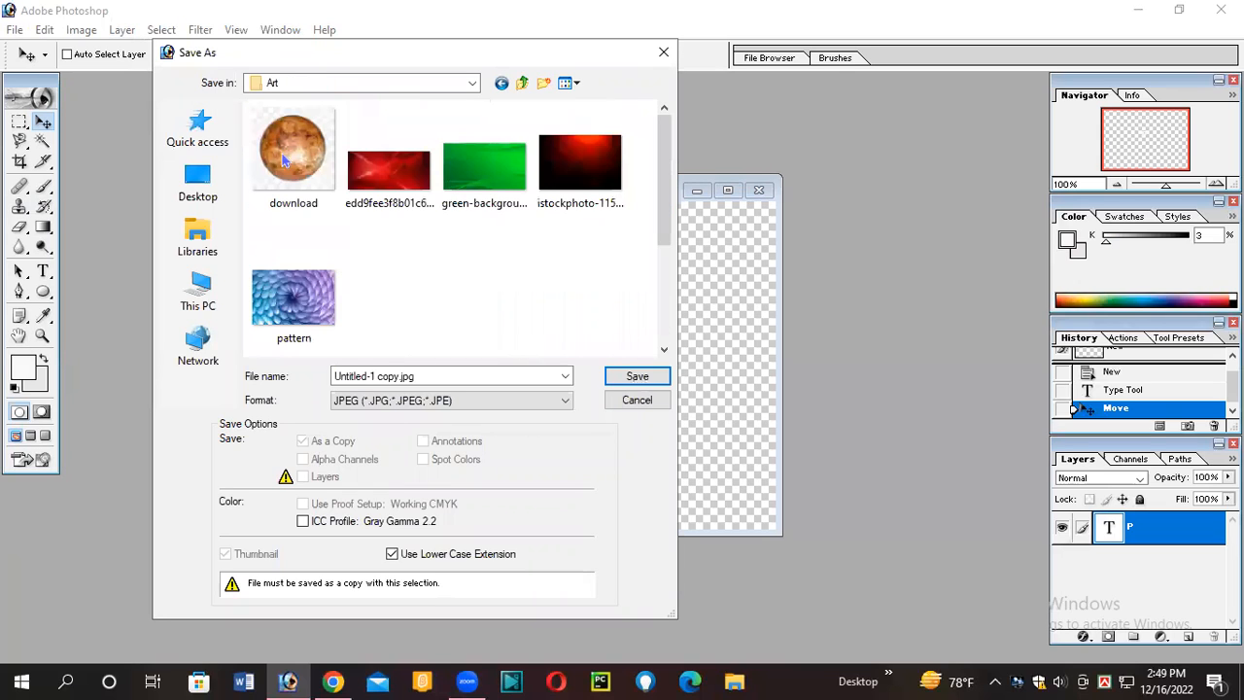
double_click(284, 161)
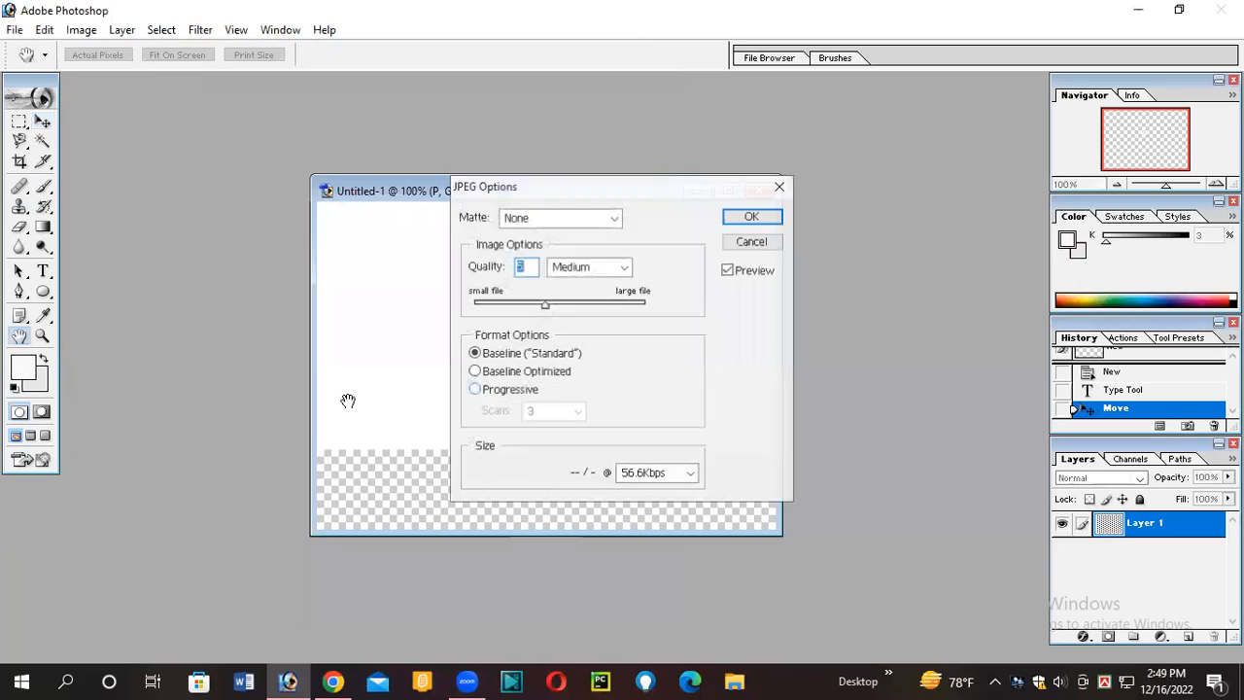
left_click(639, 378)
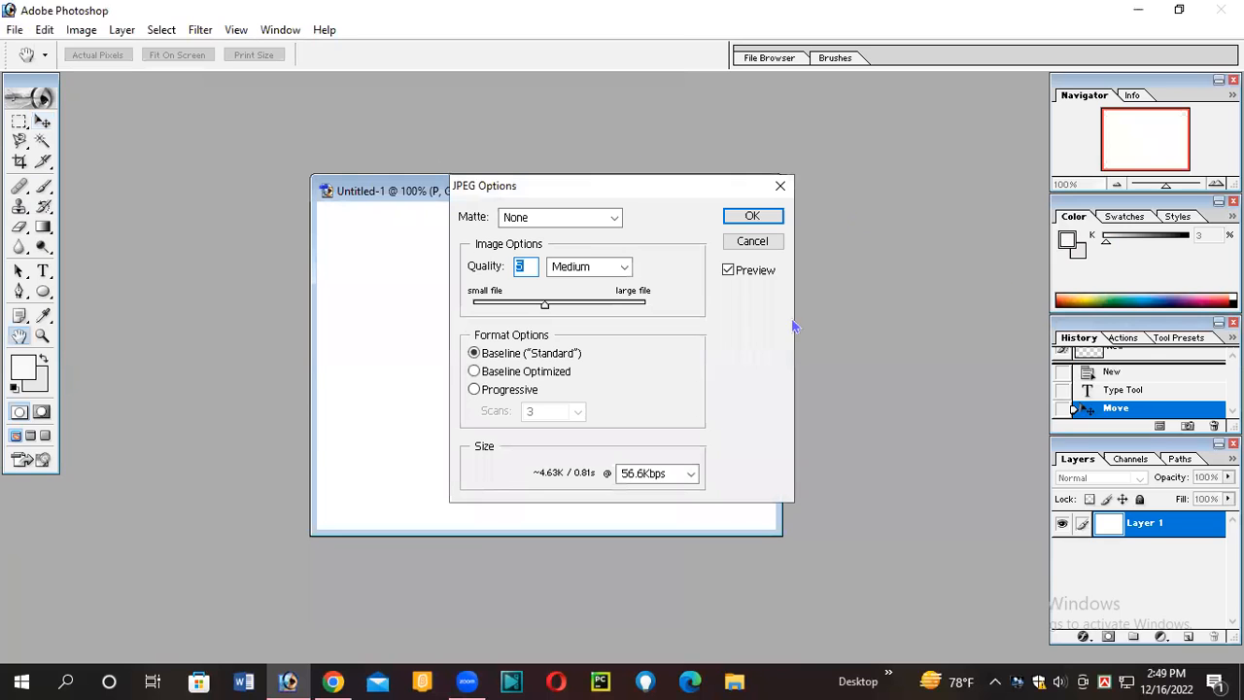
left_click(743, 216)
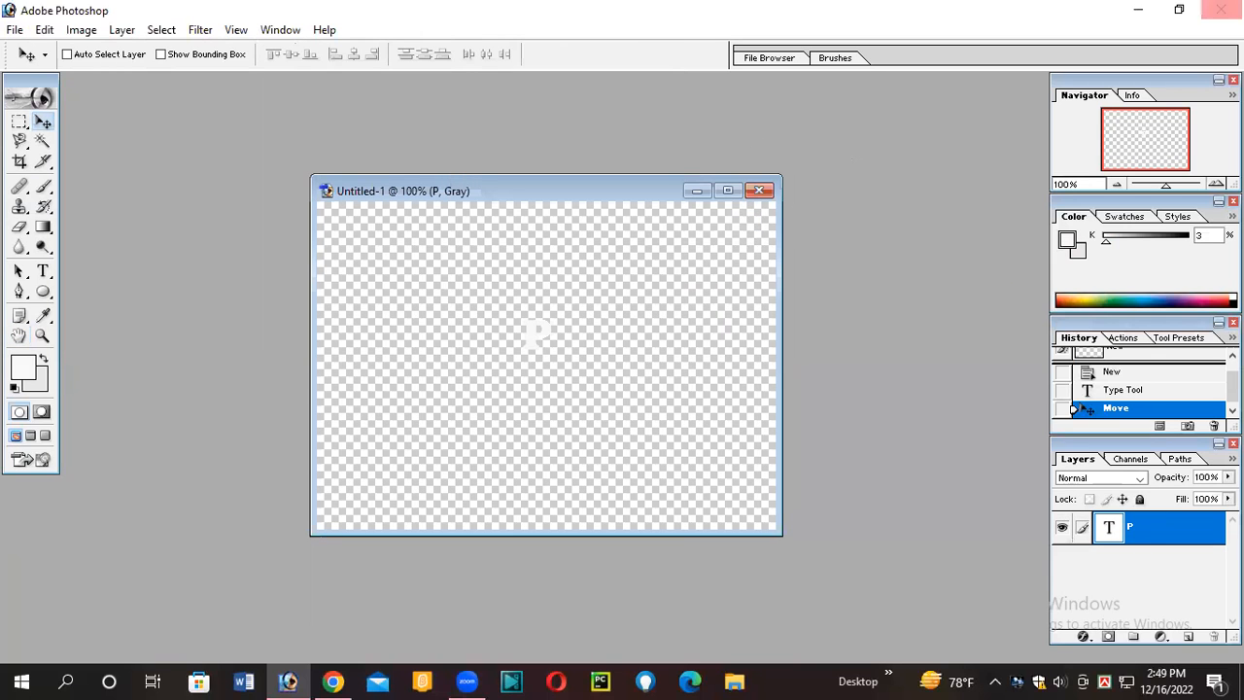
Step: Close Photoshop without saving the document and switch back to the Scratch project in Chrome
left_click(1221, 9)
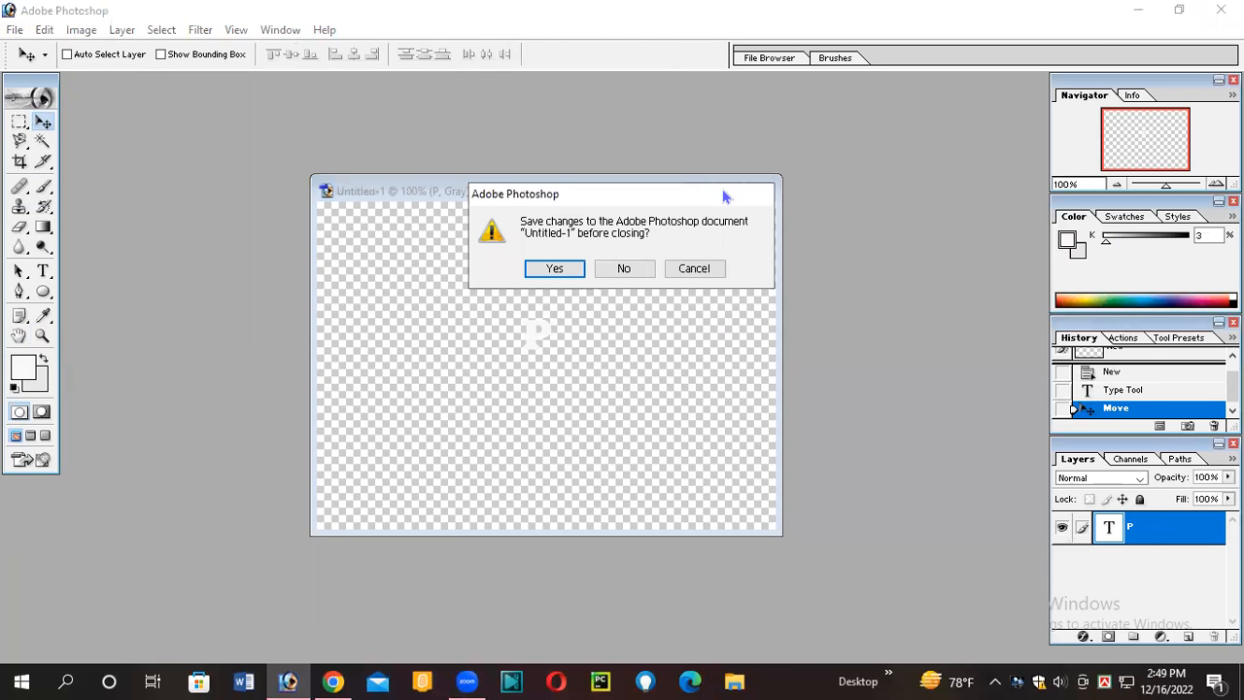
left_click(633, 270)
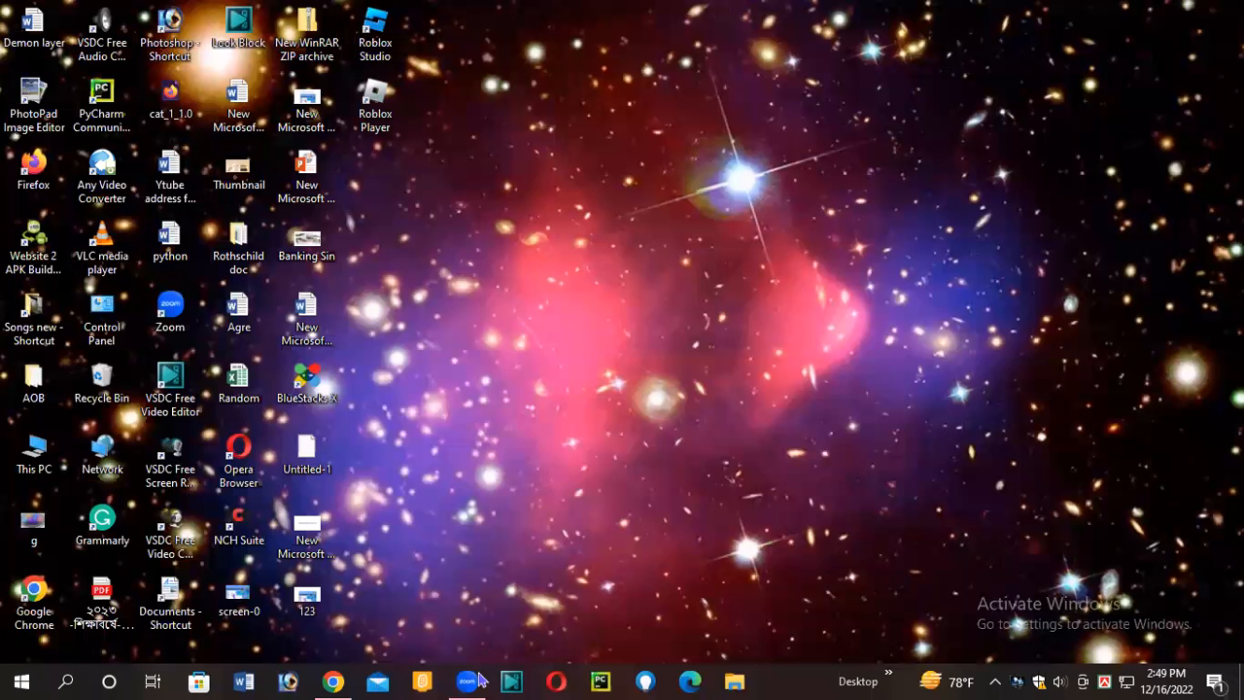
left_click(334, 680)
left_click(133, 10)
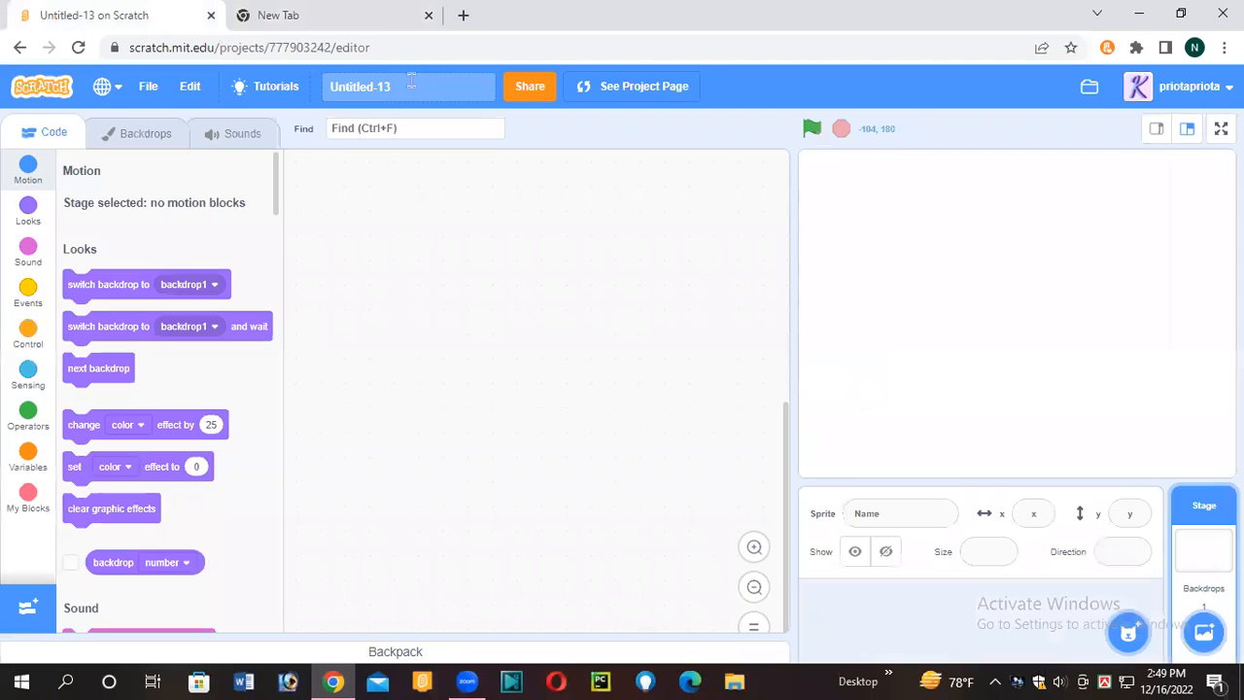
Step: Upload "Untitled-1 copy" from the Art folder on Local Disk (E:) as a sprite and move it to about x -42, y 2
mouse_move(1127, 630)
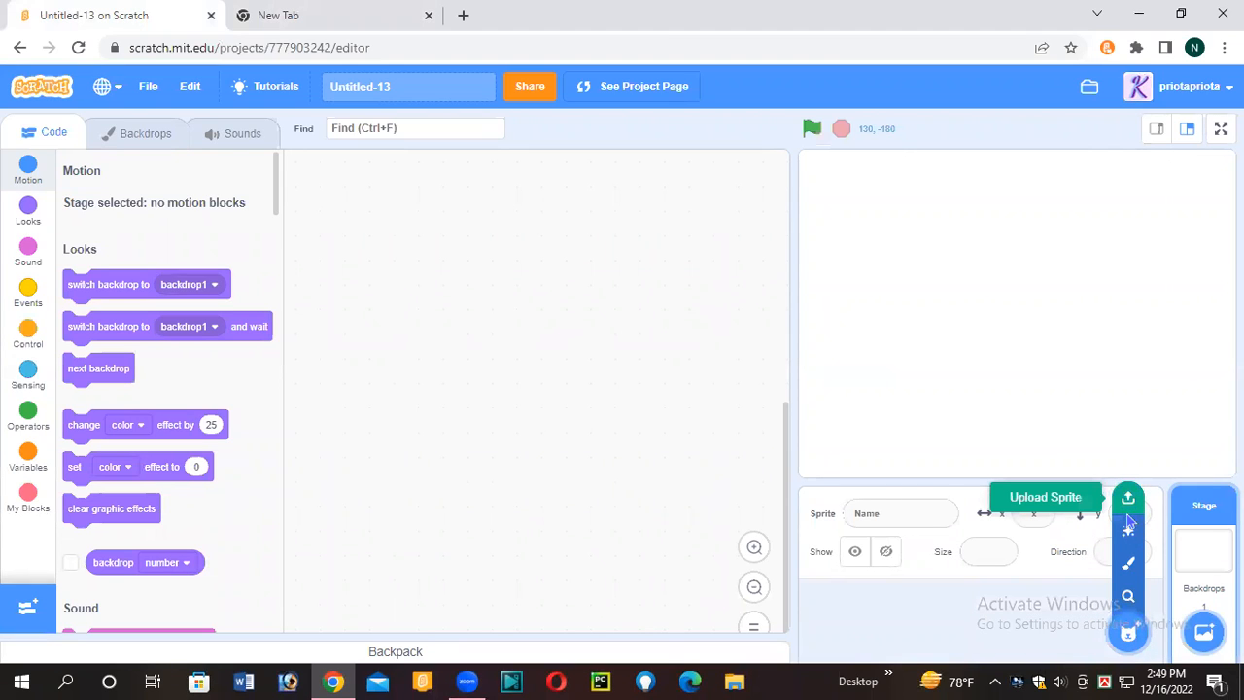
left_click(1127, 497)
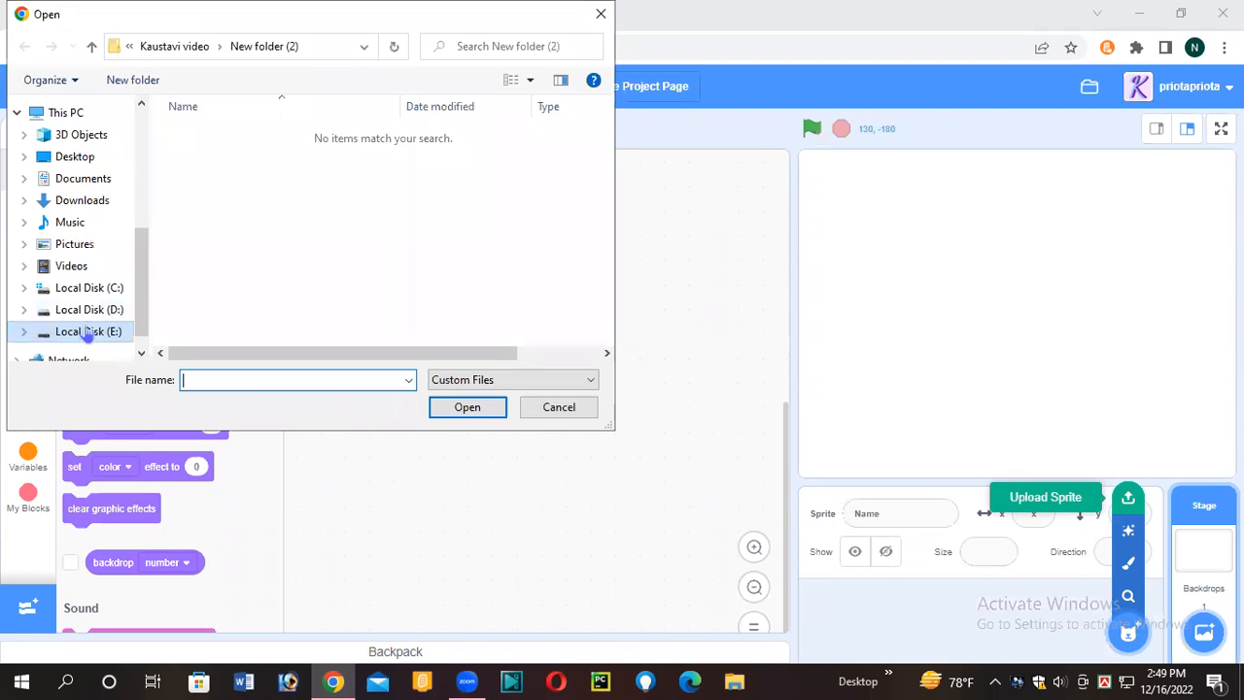
left_click(88, 331)
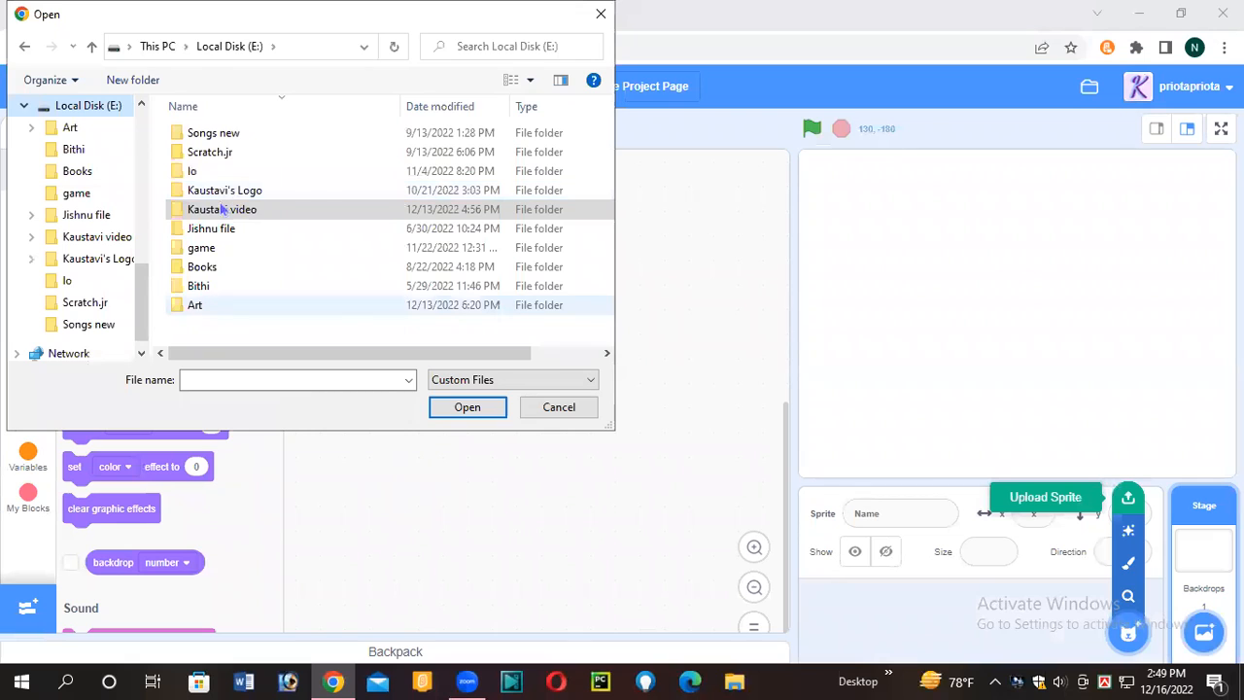
double_click(208, 190)
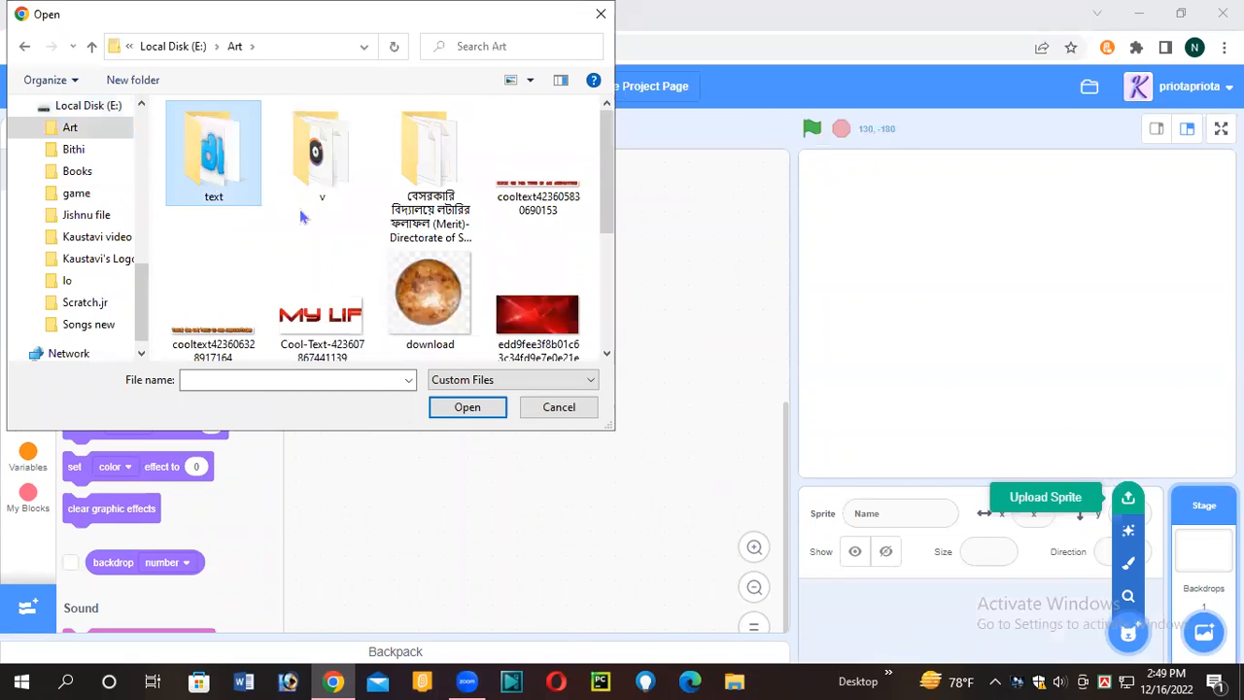
left_click(571, 202)
left_click(468, 406)
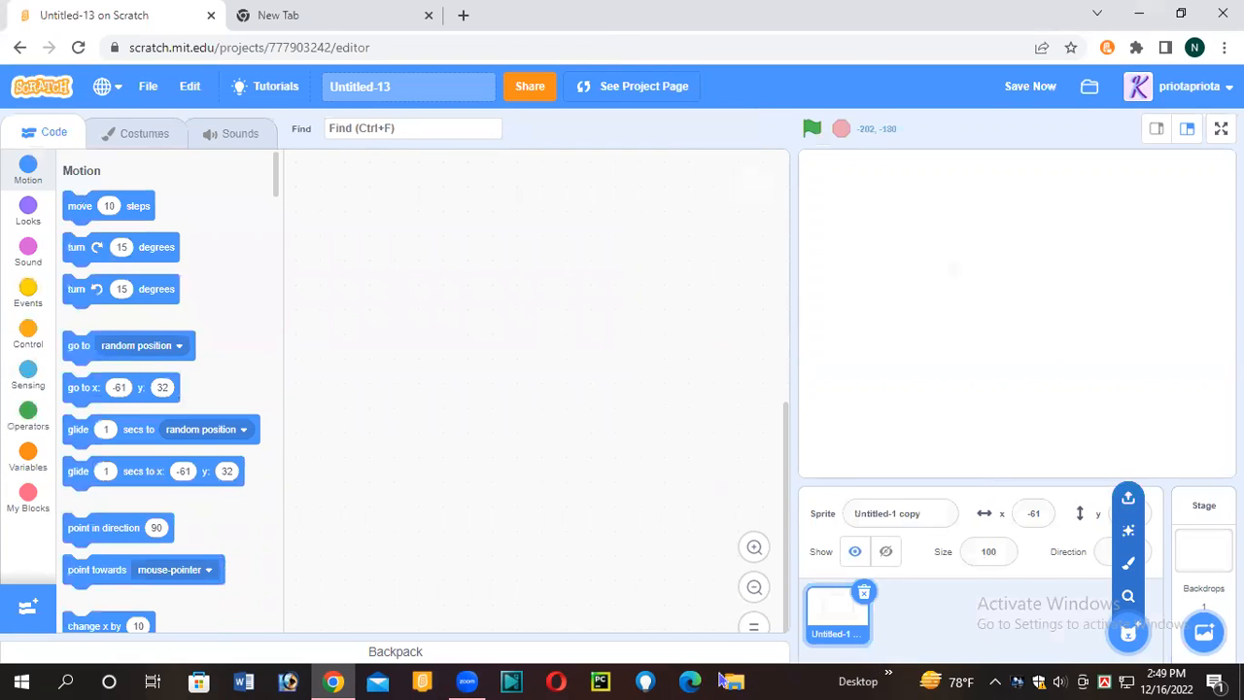
left_click_drag(968, 305, 986, 333)
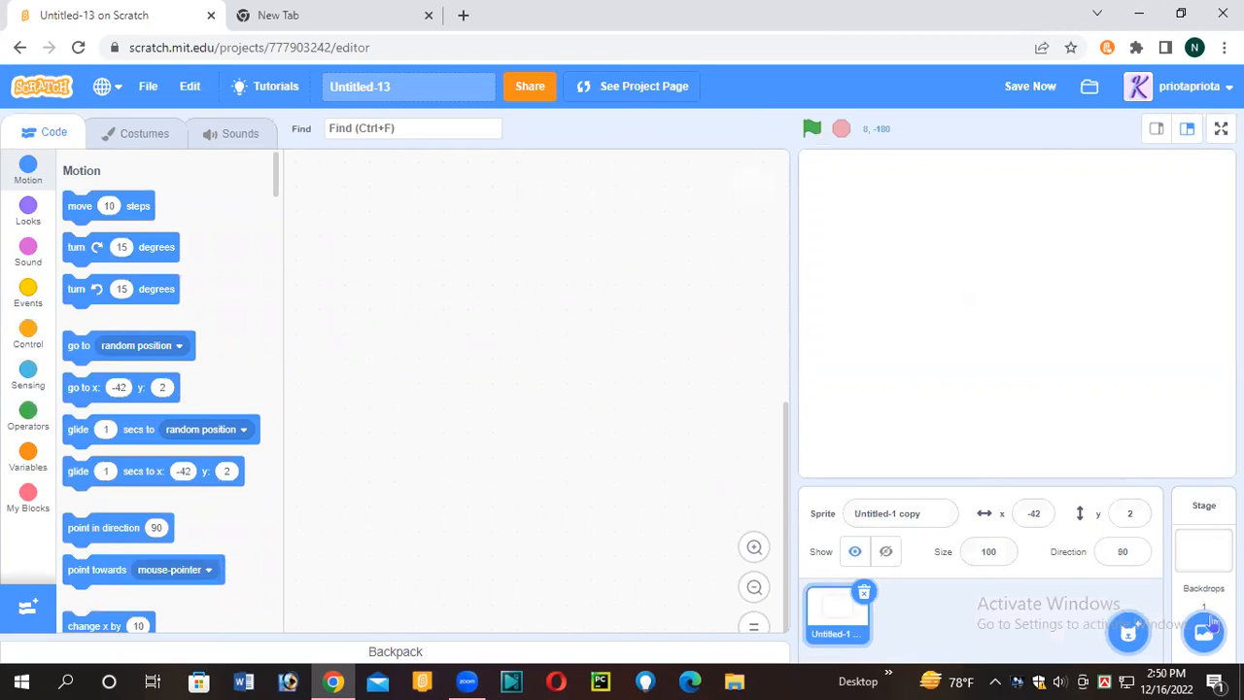
Step: Add a blank second backdrop in bitmap mode and delete it again
mouse_move(1206, 632)
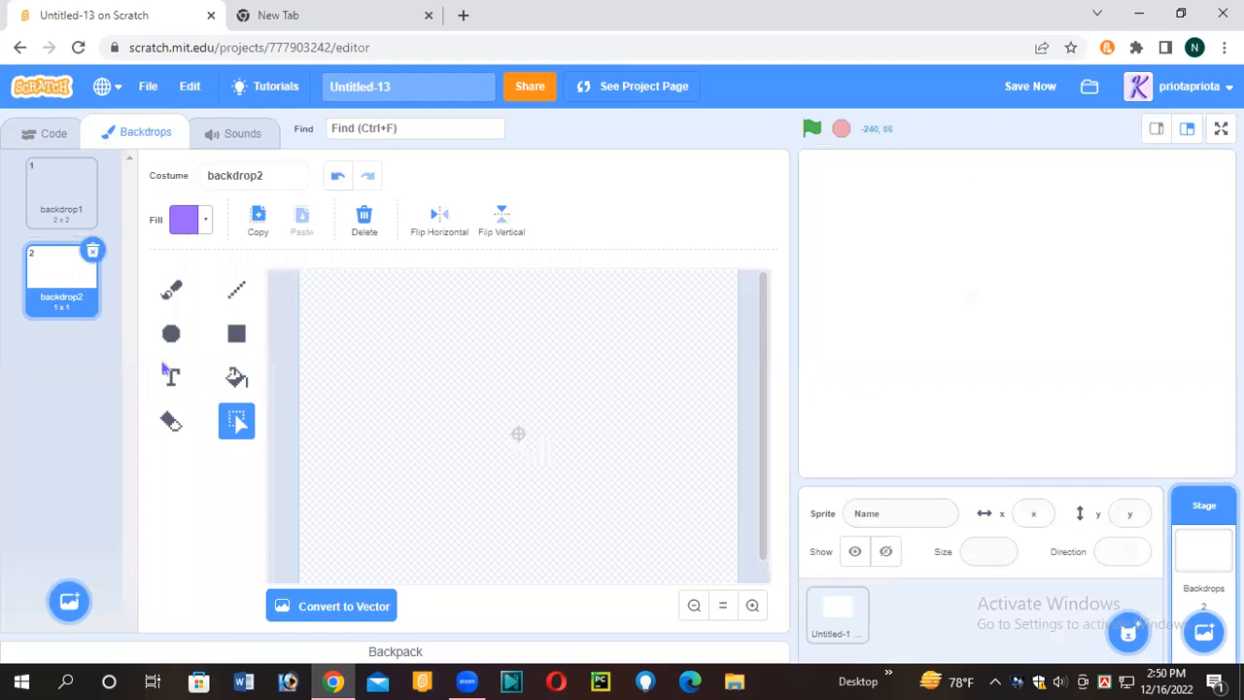
left_click(374, 607)
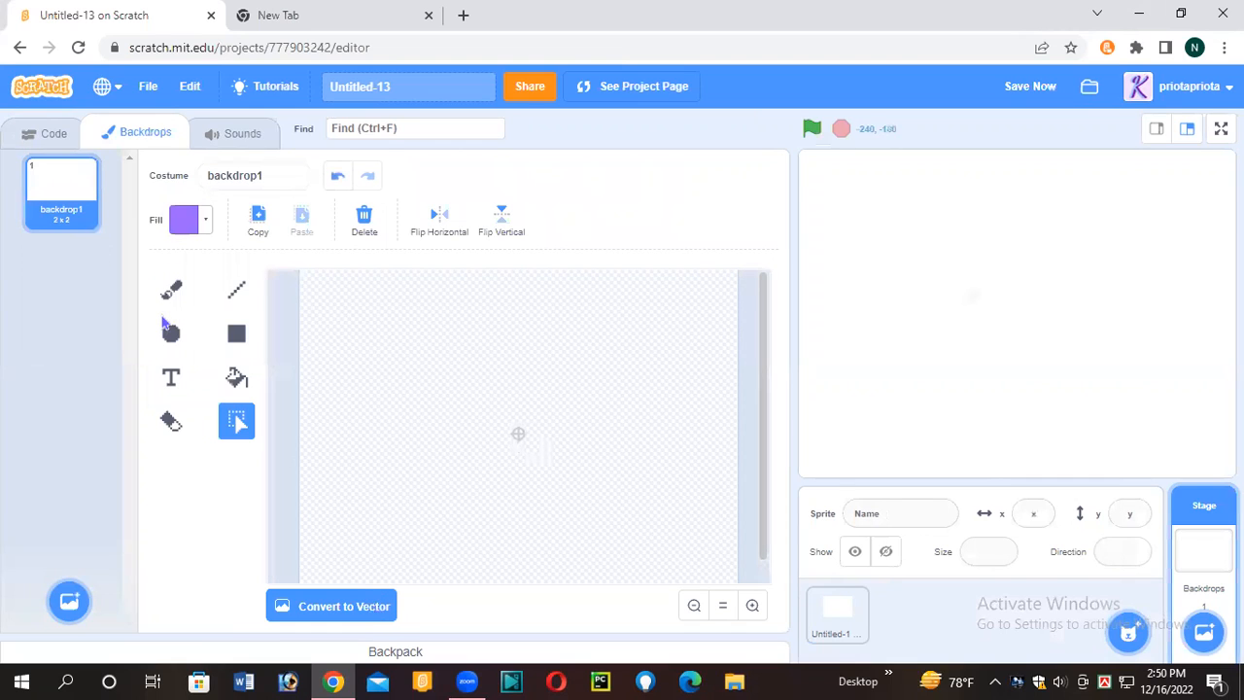
Step: Fill the whole stage backdrop "backdrop1" with solid black
left_click(192, 223)
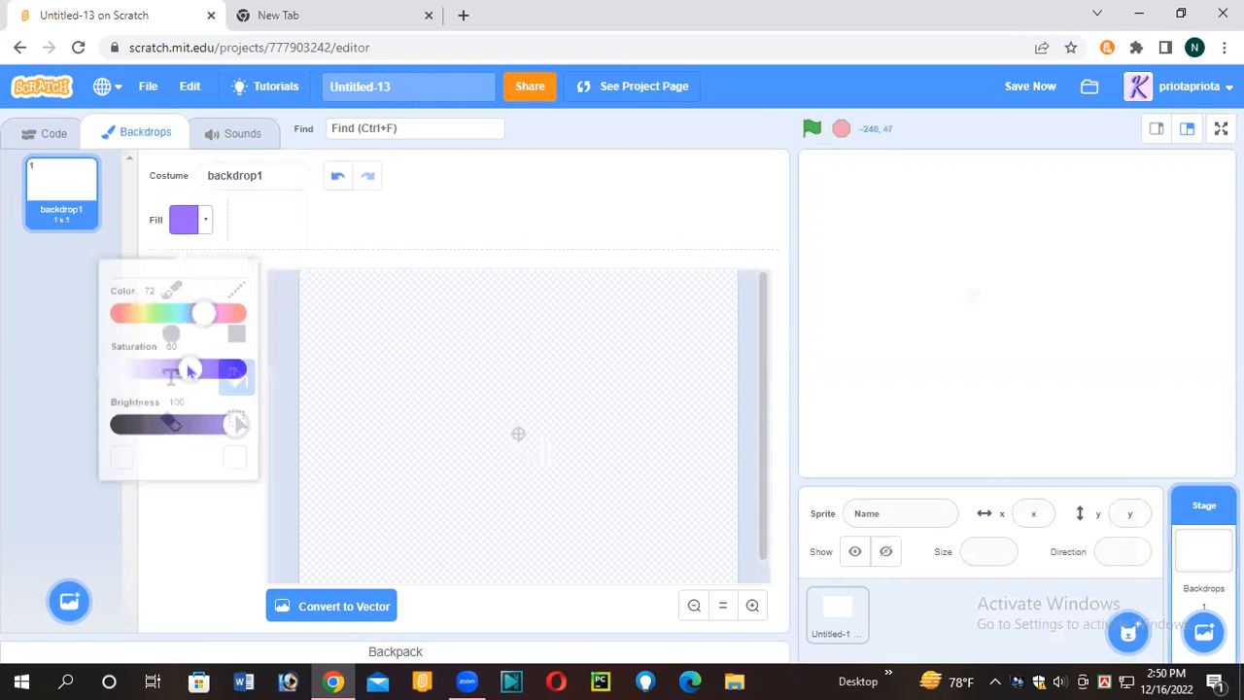
left_click_drag(234, 420, 123, 470)
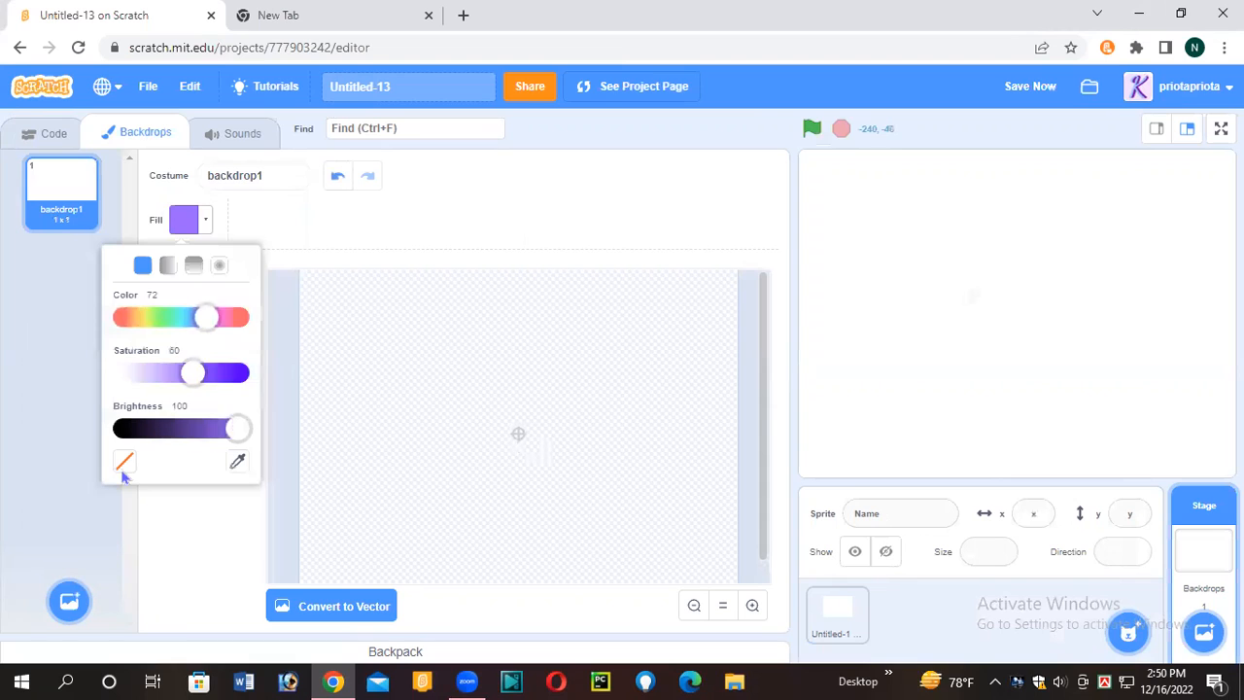
left_click(447, 452)
left_click(518, 434)
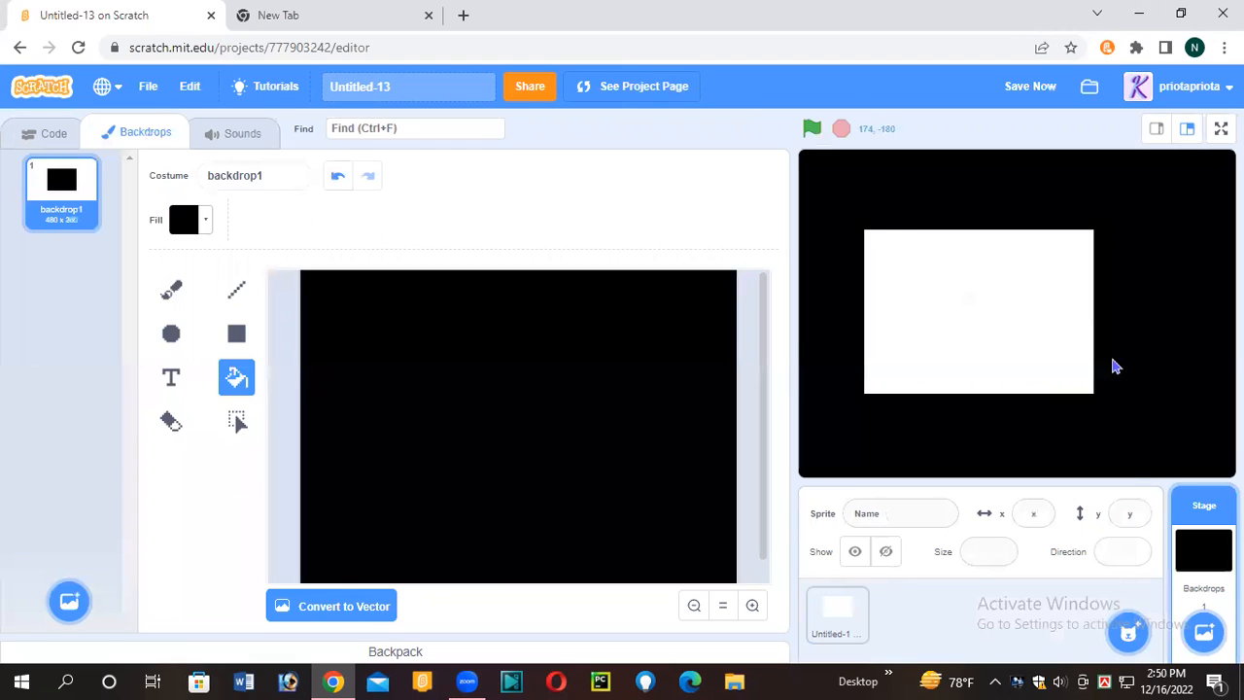
Step: Move the "Untitled-1 copy" sprite to about x -67, y -42 on the stage and convert its costume to vector
left_click_drag(1074, 340, 1107, 338)
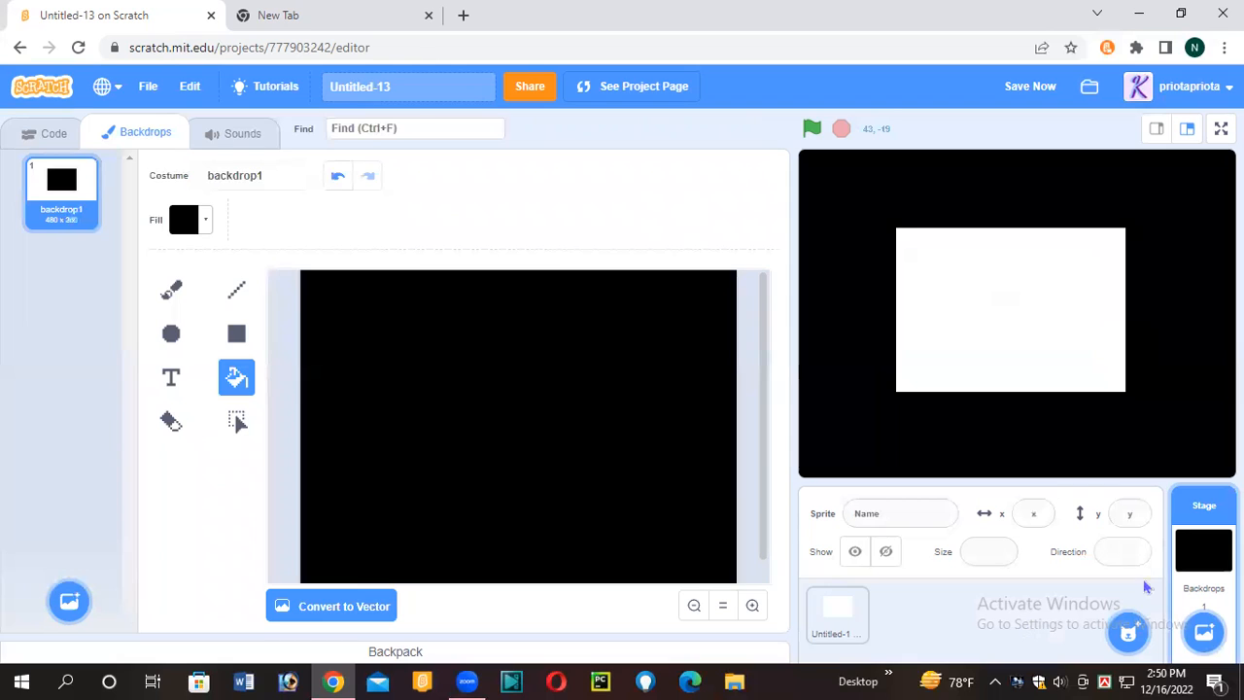
left_click(1072, 261)
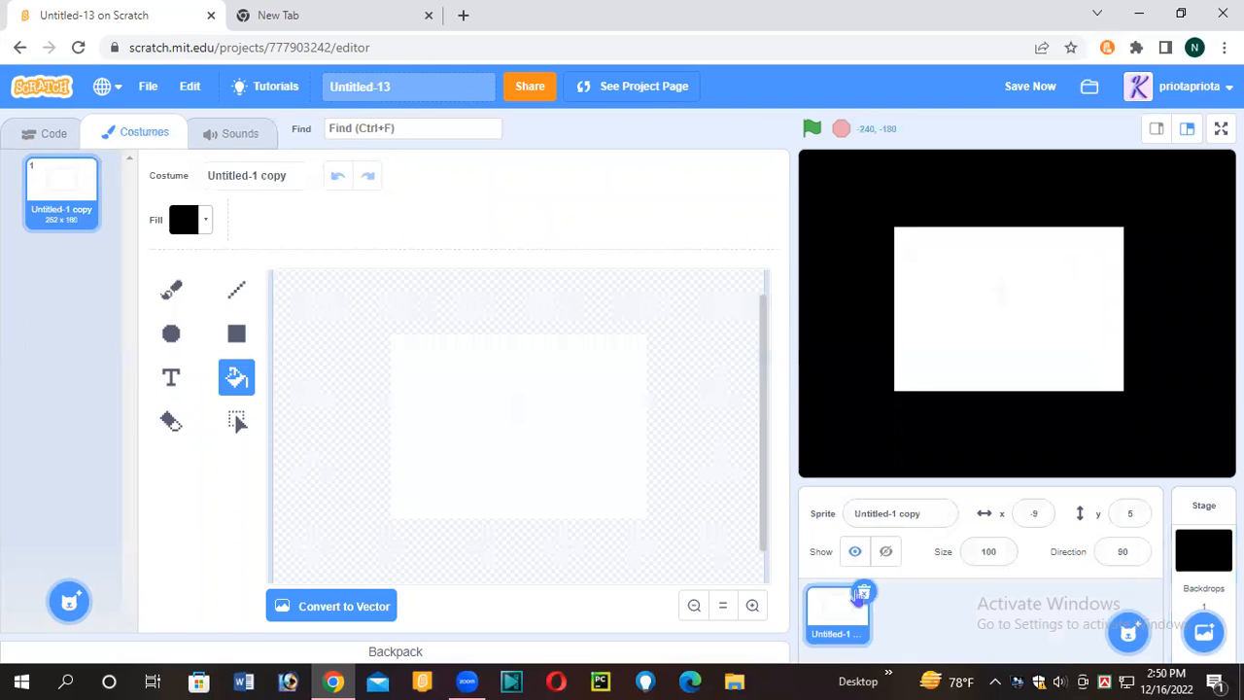
left_click_drag(1024, 308, 991, 360)
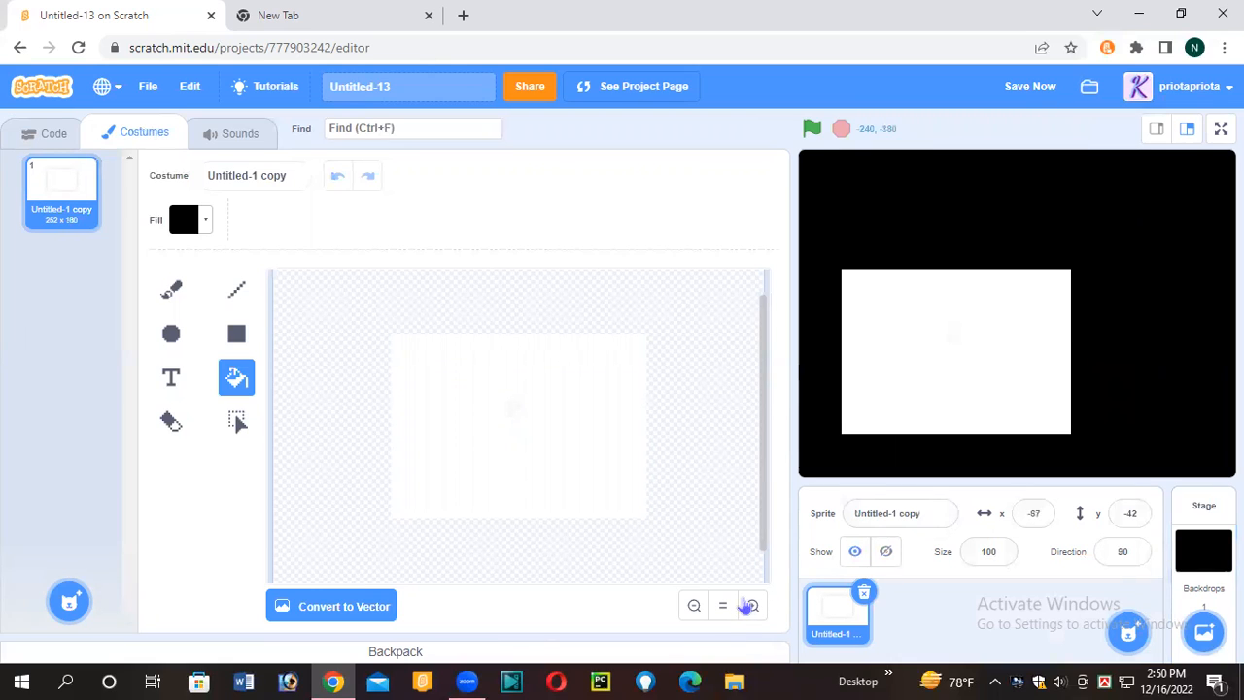
left_click(750, 605)
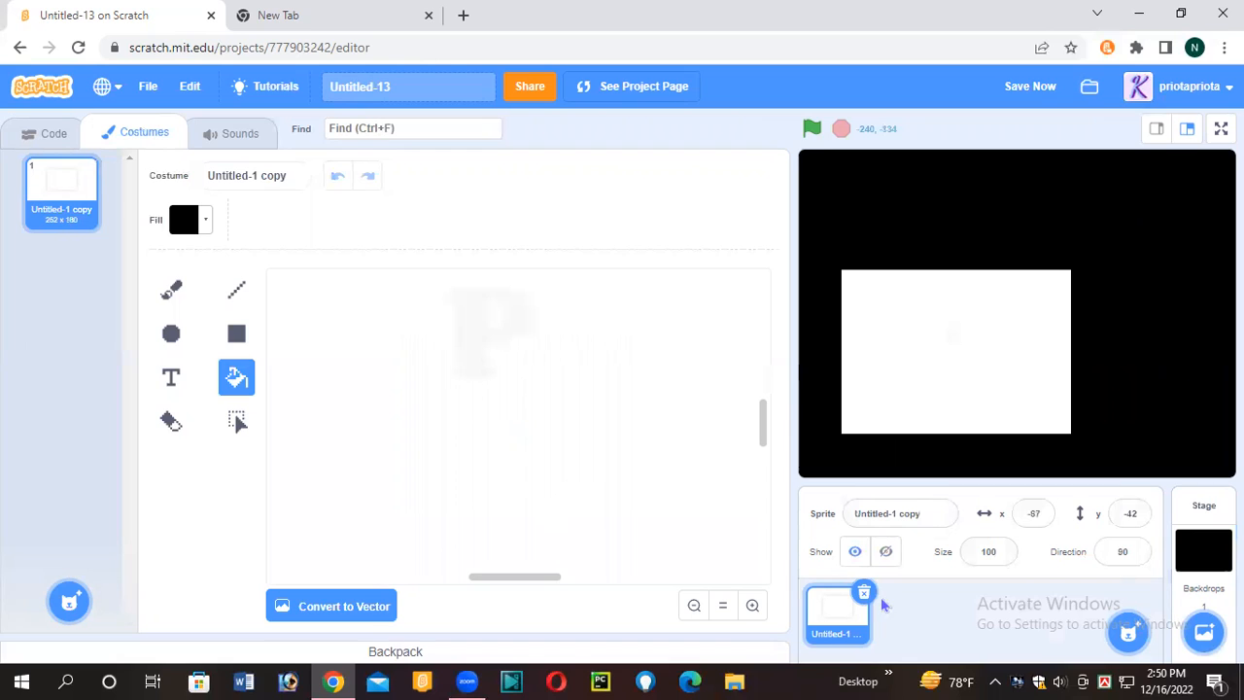
left_click(372, 607)
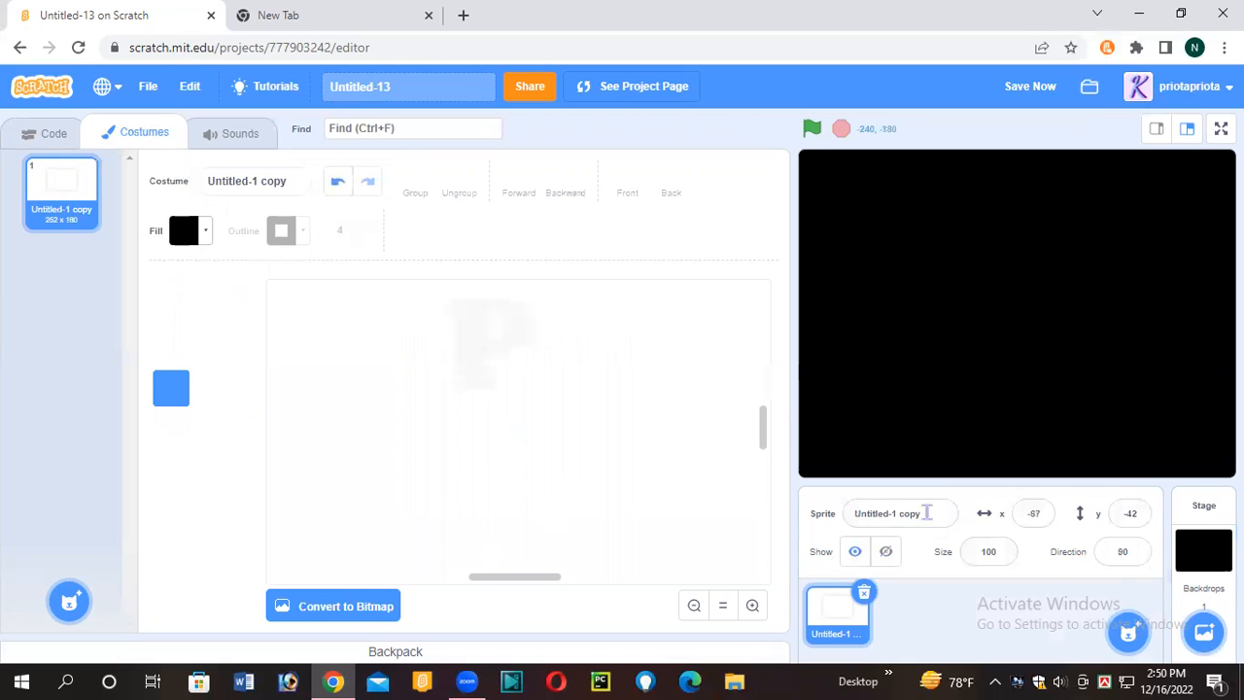
Step: Replace the uploaded sprite with a new painted sprite and set the text fill to white with saturation 0 and brightness 100
left_click(864, 593)
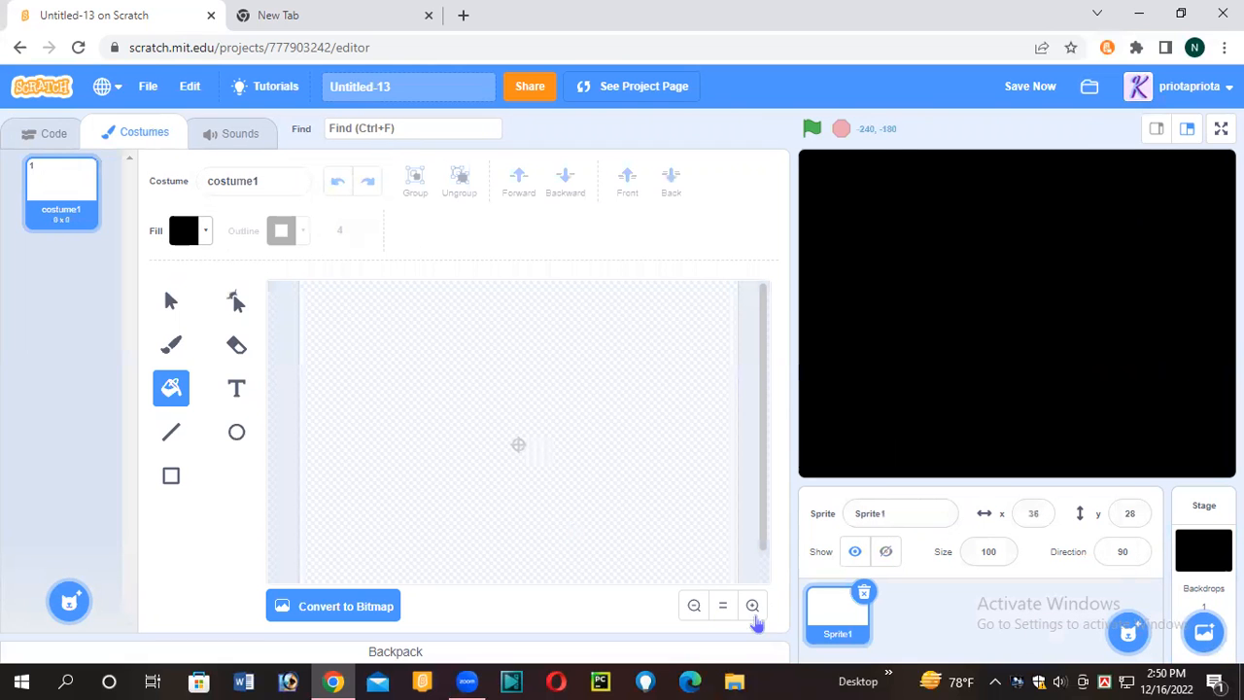
left_click(238, 391)
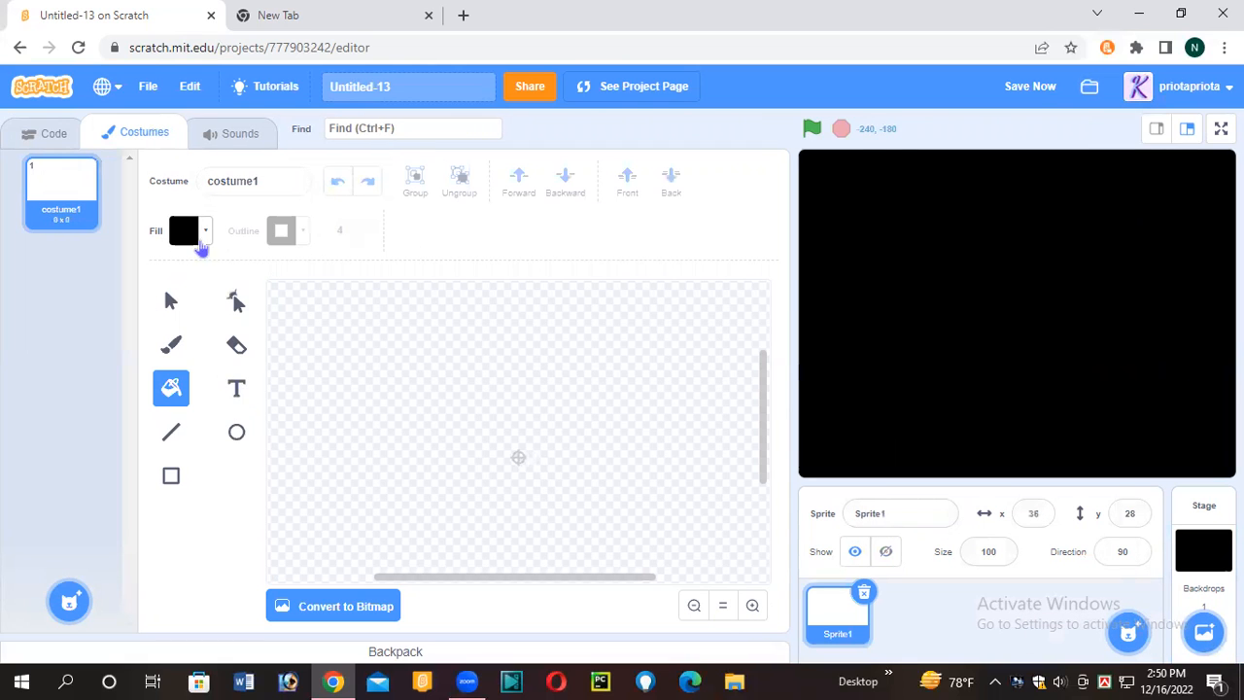
left_click(195, 231)
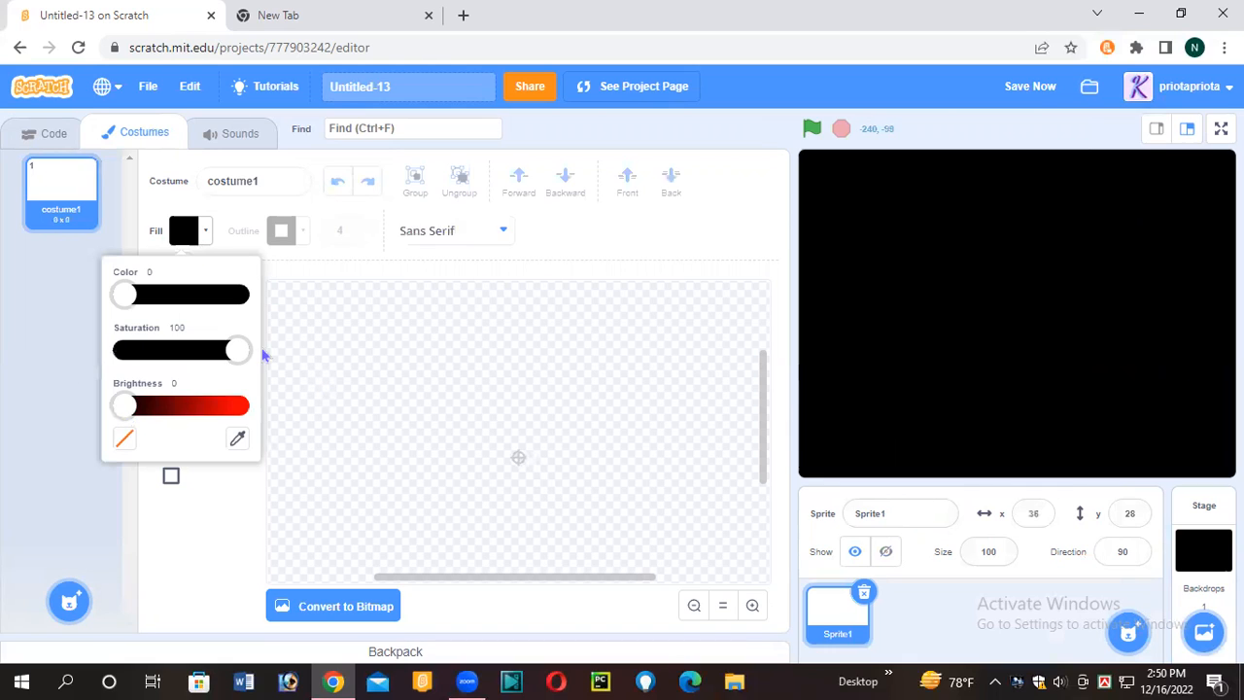
left_click(240, 405)
left_click_drag(238, 350, 123, 350)
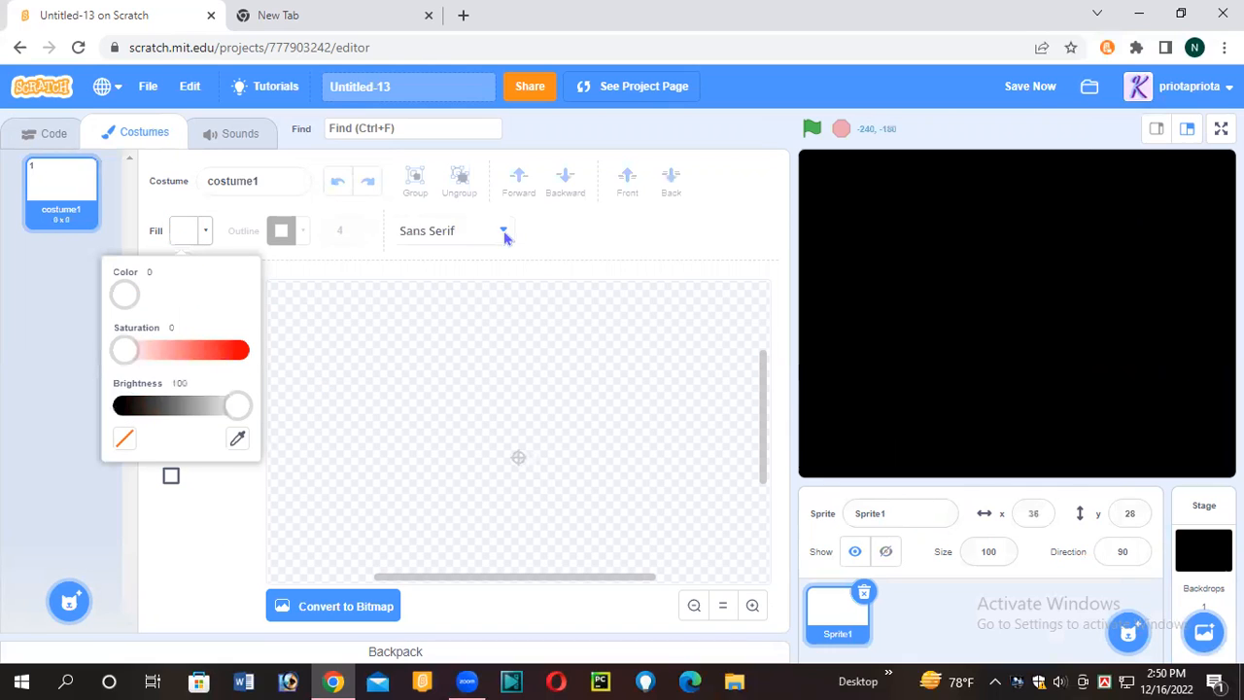
Step: Add a white letter p in the Marker font near the centre of the costume canvas
left_click(505, 233)
left_click(483, 243)
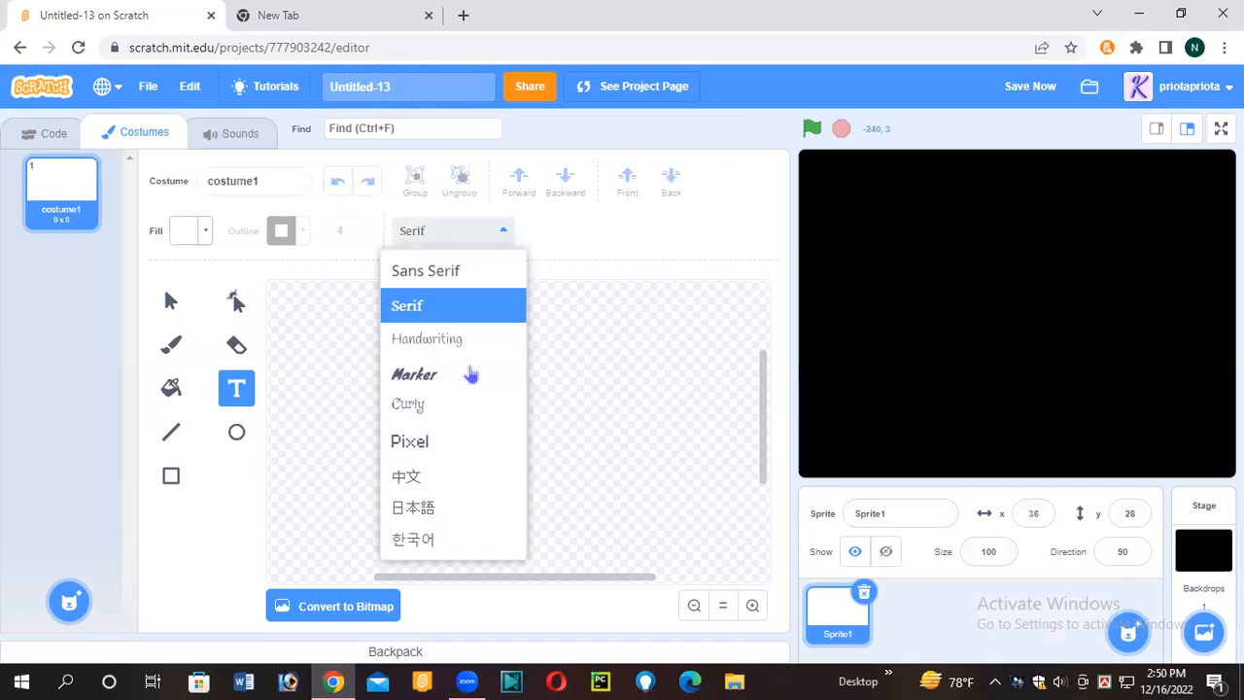
left_click(514, 445)
left_click(513, 445)
type("H")
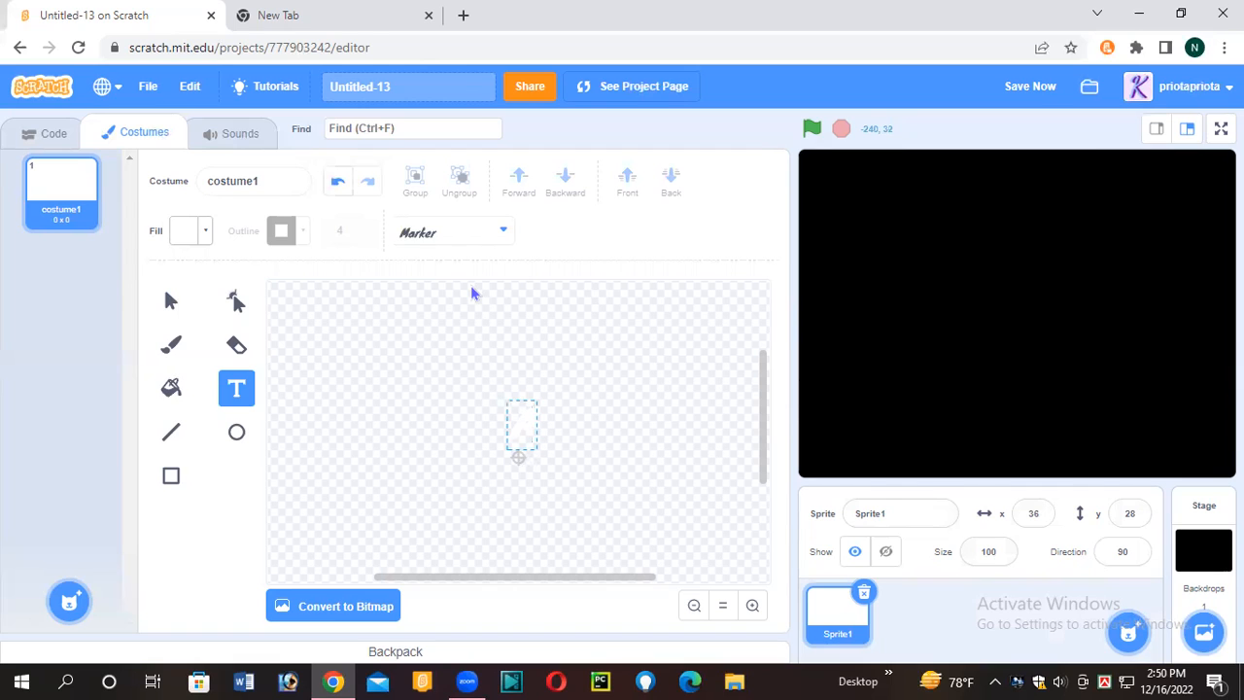
left_click(501, 236)
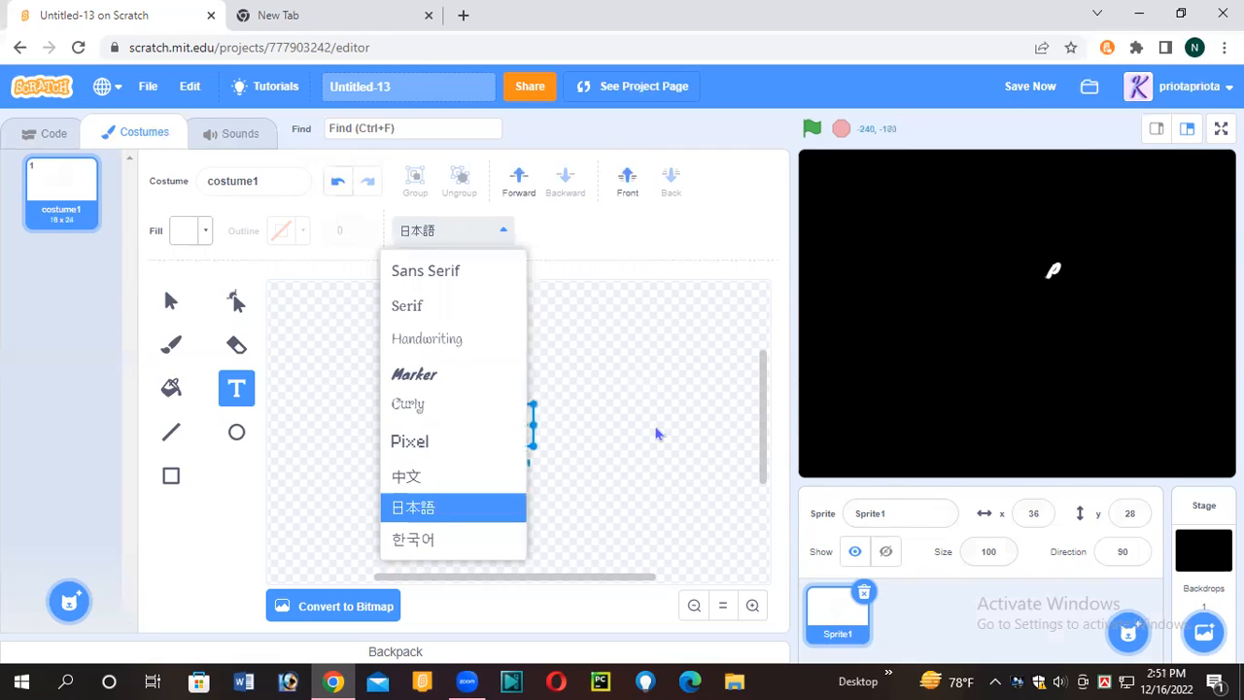
left_click(414, 374)
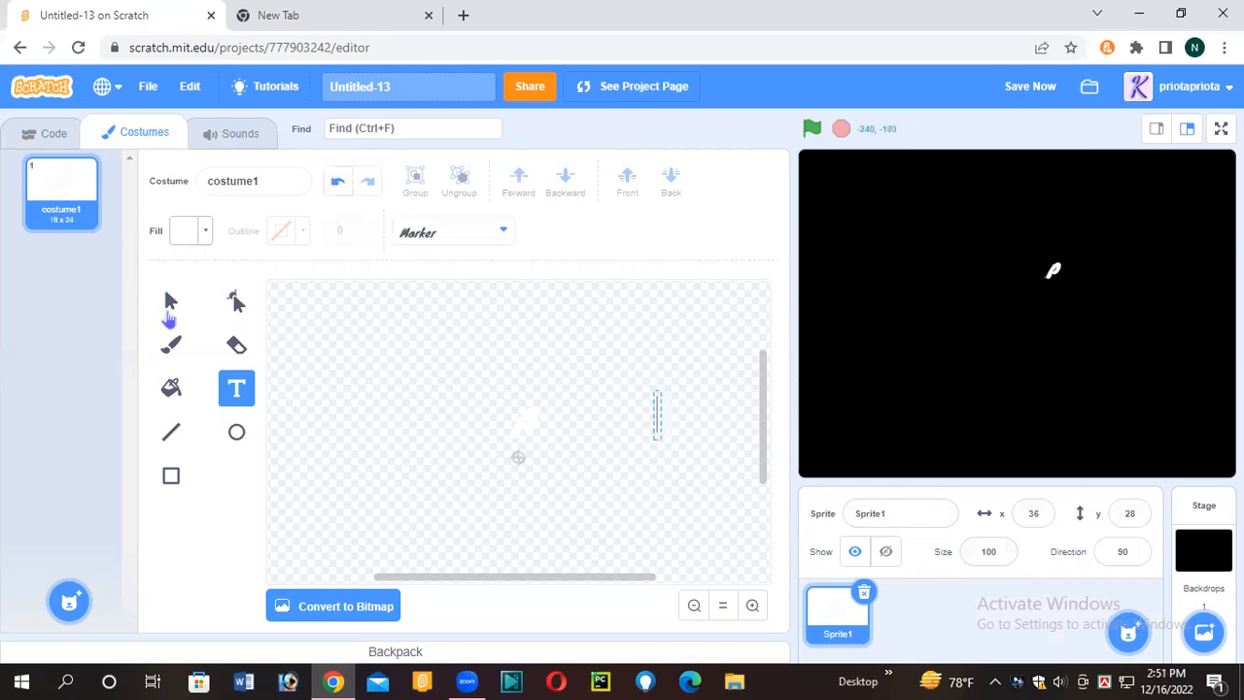
Step: Delete the Marker-font letter p from the costume canvas
left_click(169, 303)
left_click(525, 431)
left_click(525, 430)
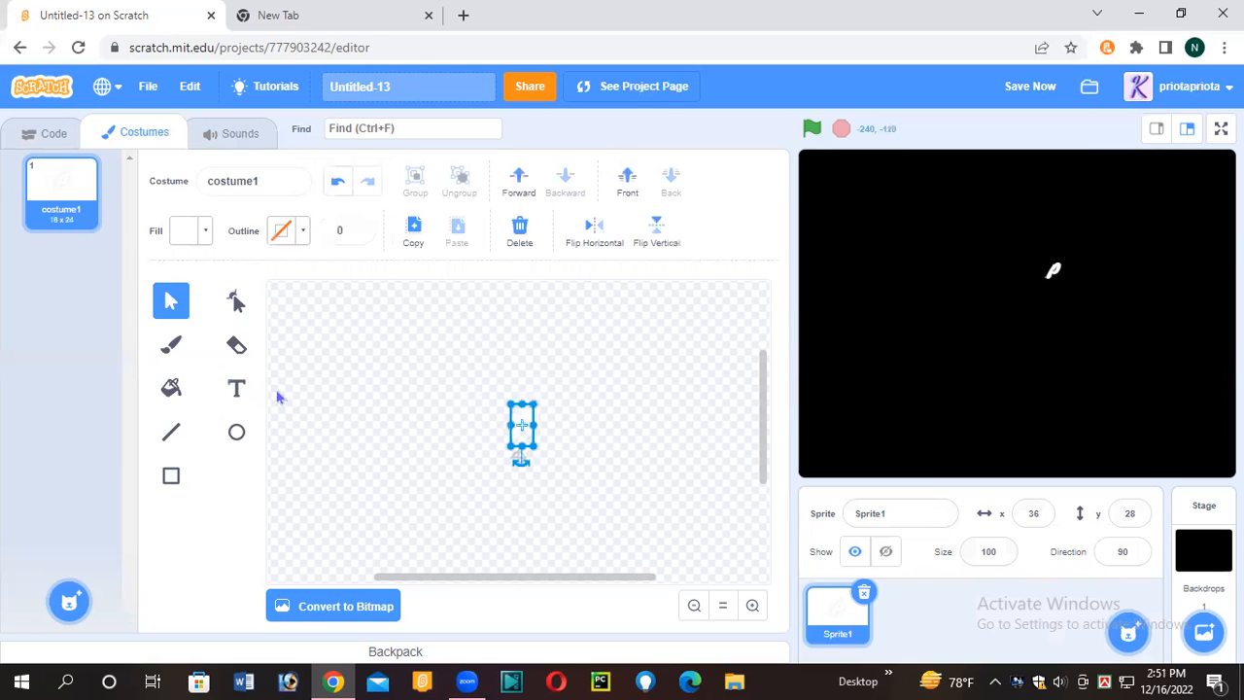
key("Delete")
Step: Add a white letter p in the Curly font just above the canvas centre
key("t")
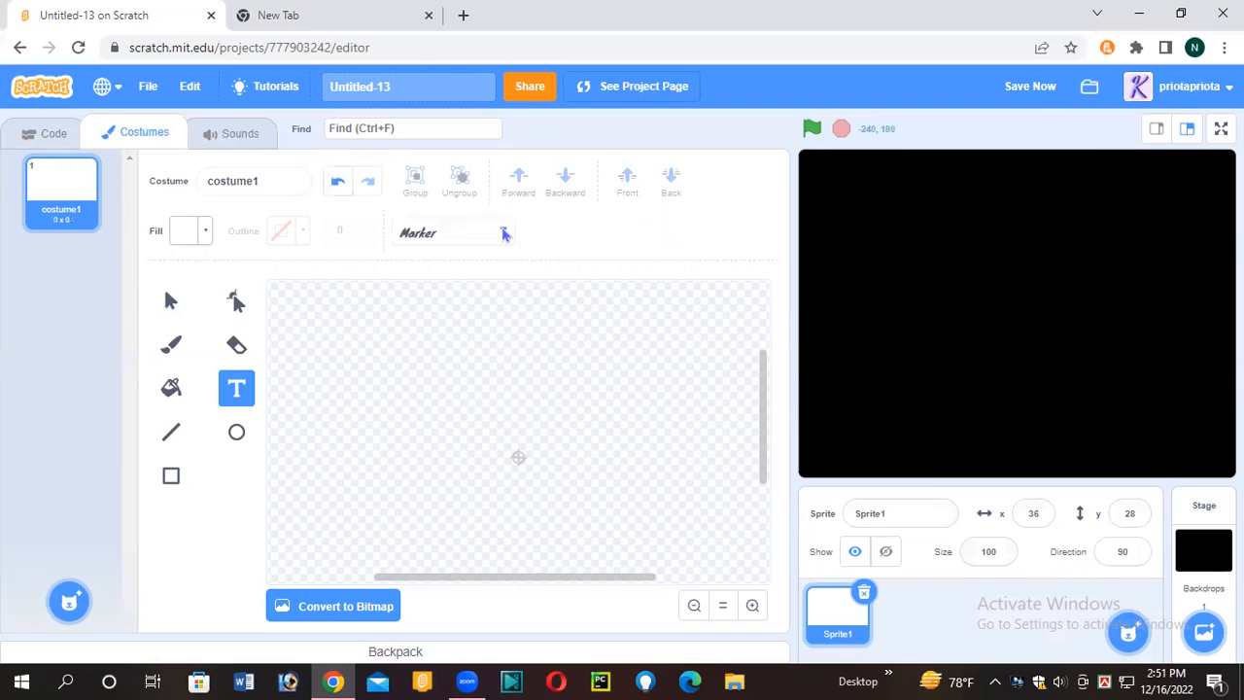
left_click(504, 233)
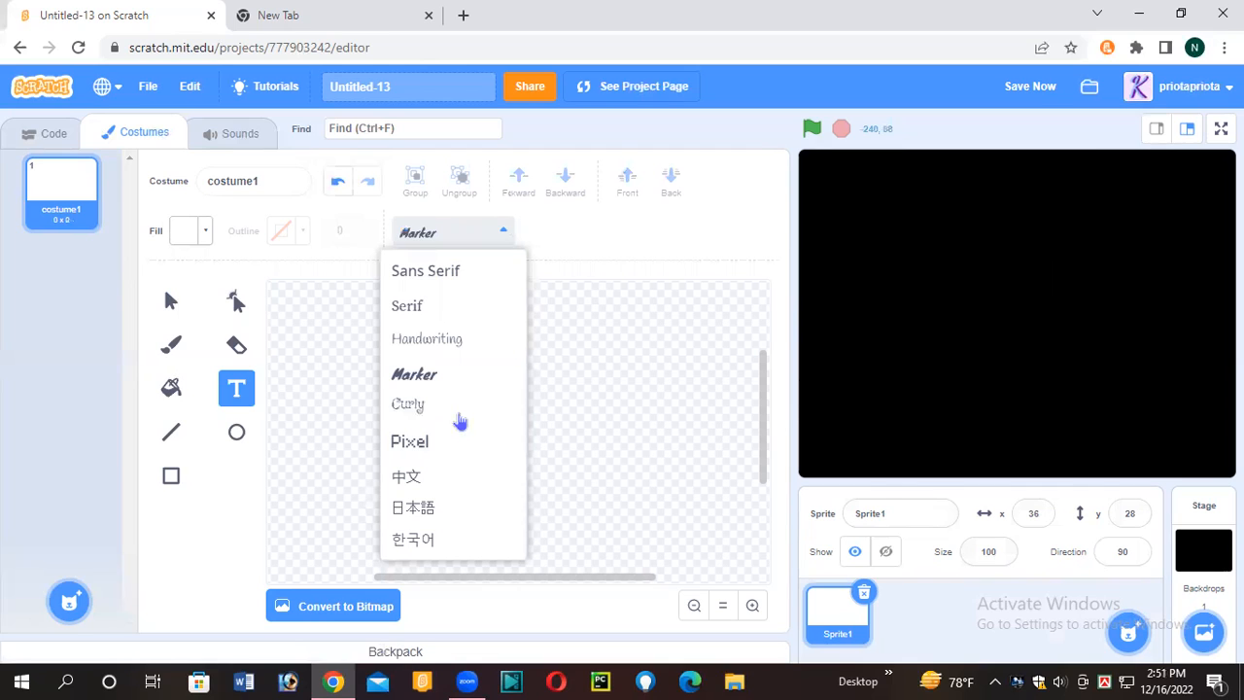
left_click(505, 418)
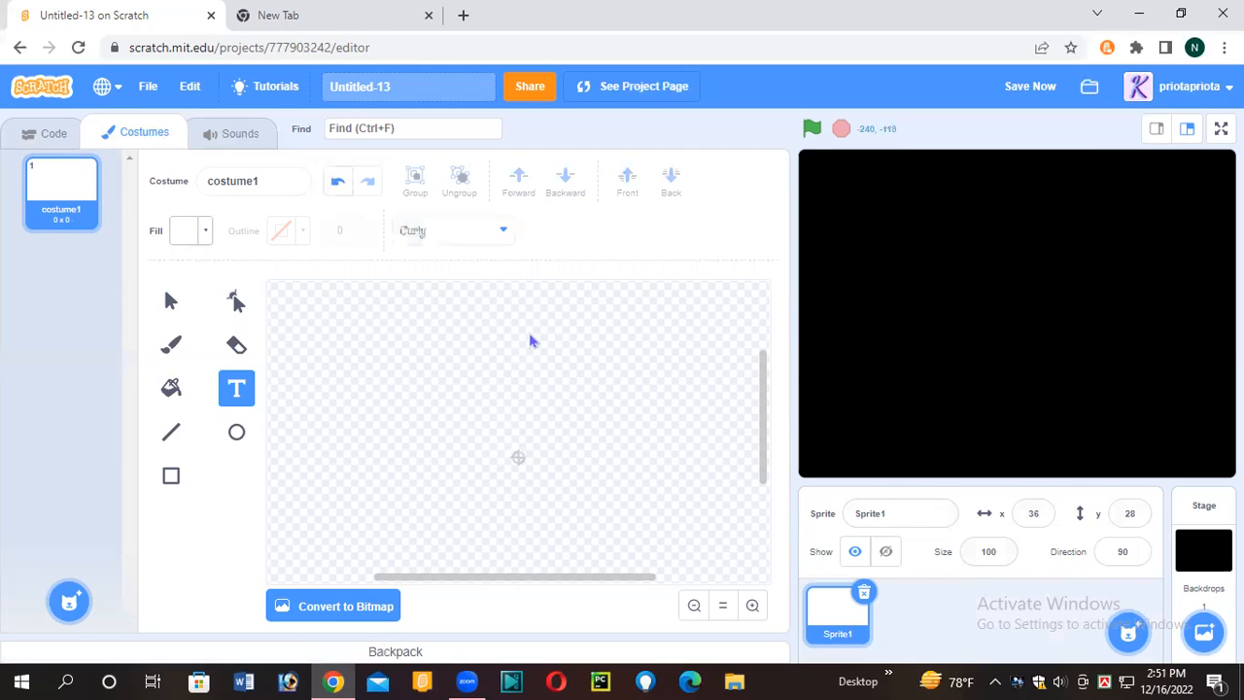
type("L")
left_click(578, 403)
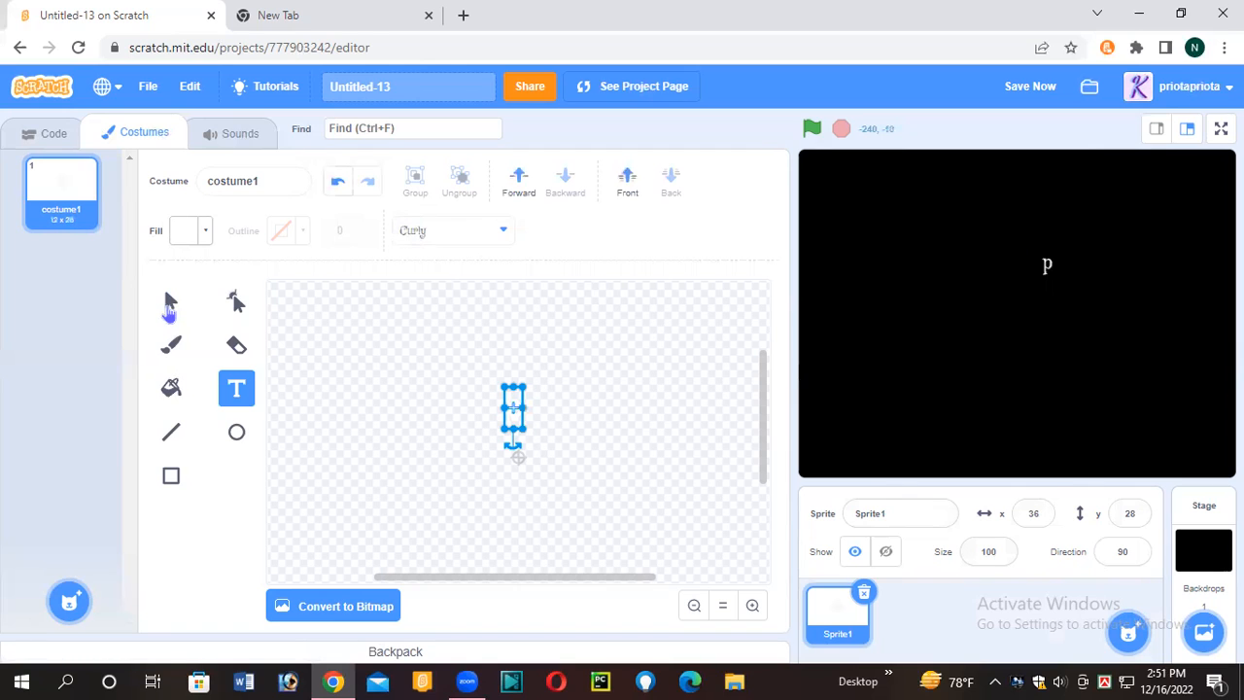
Step: Change the letter p to the Serif font and enlarge it to about 49 x 99 over the canvas centre
left_click(502, 234)
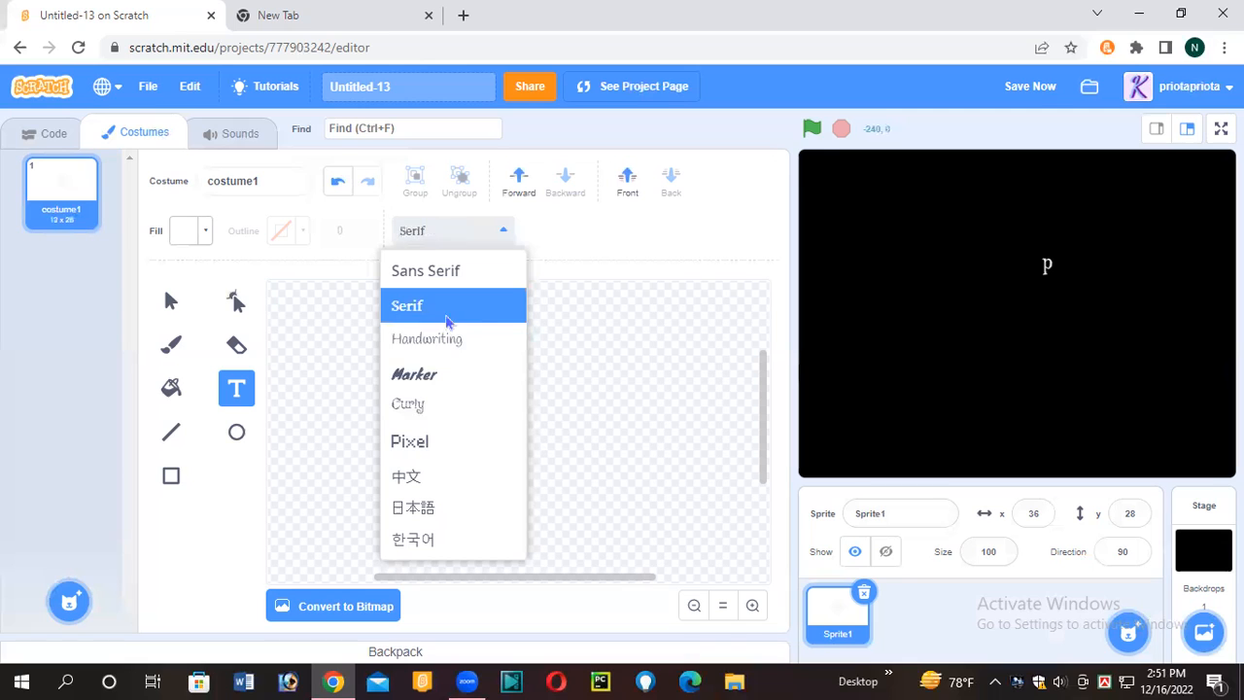
left_click(447, 321)
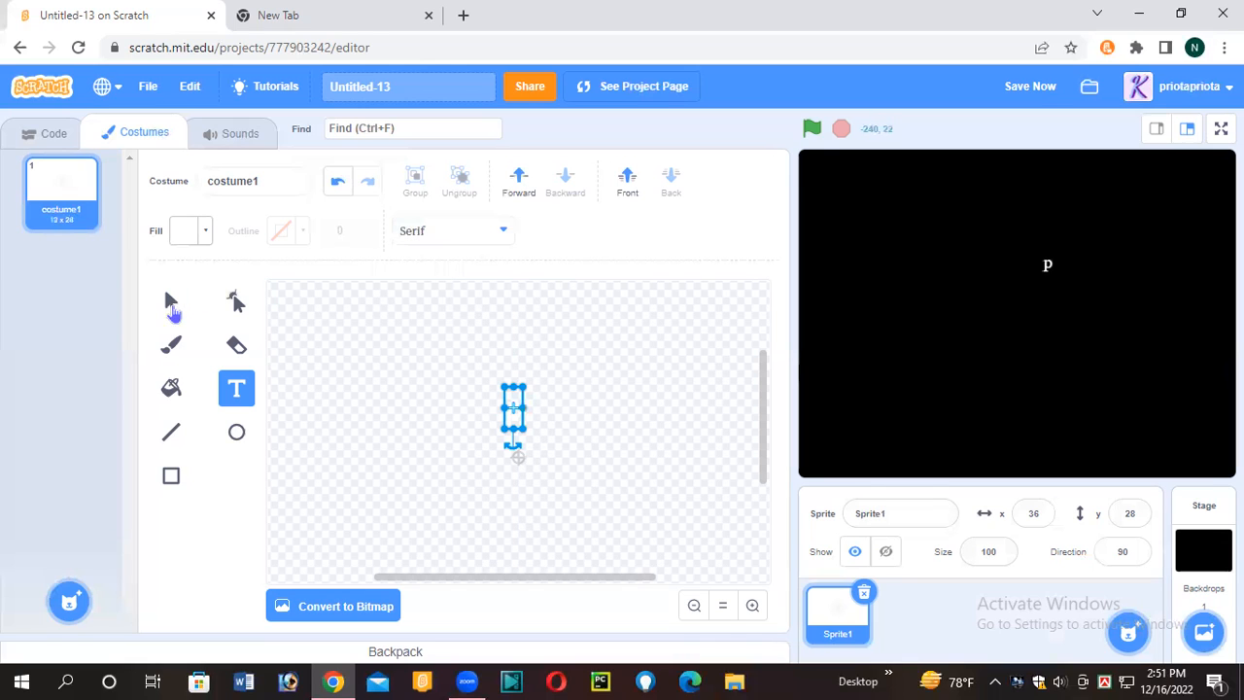
left_click_drag(523, 428, 581, 470)
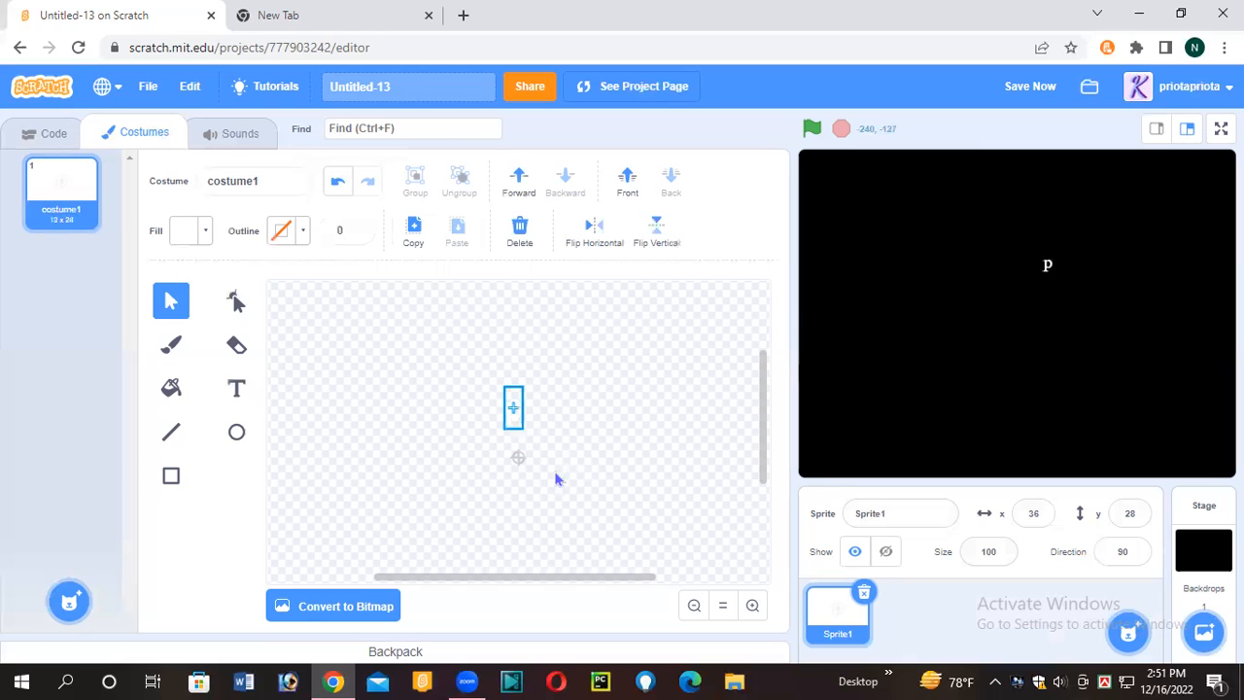
left_click_drag(531, 423, 540, 399)
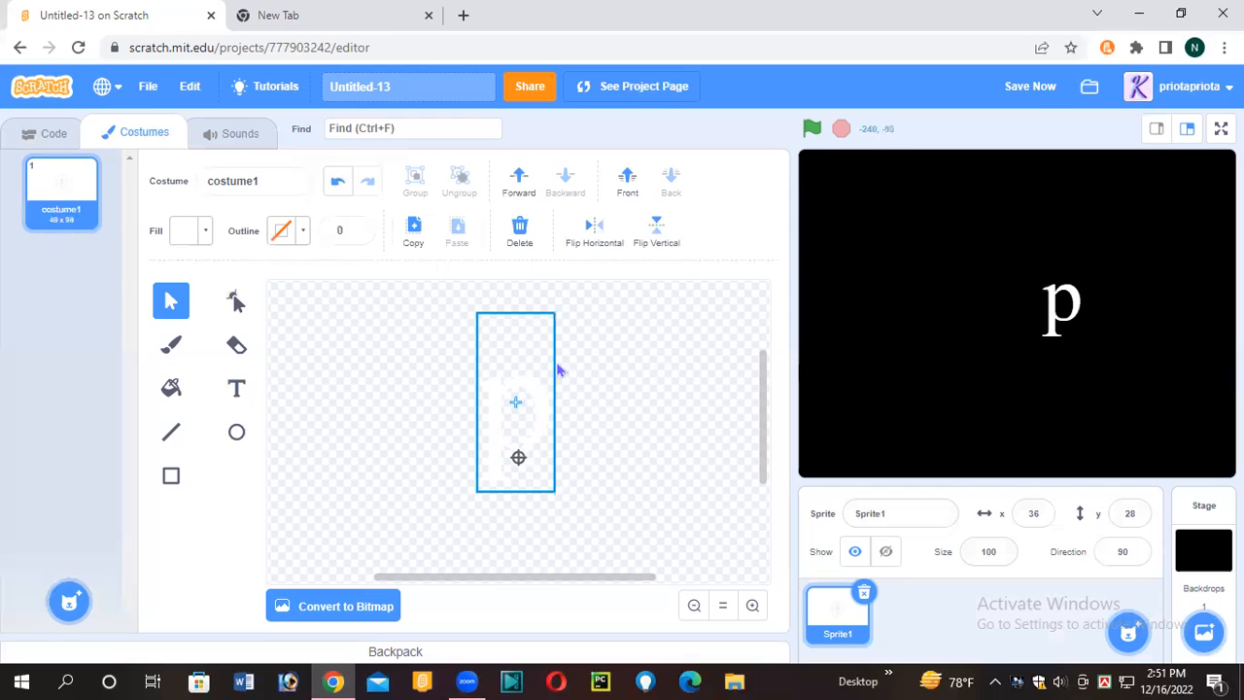
Step: Add a second, blank costume to the letter sprite
left_click(66, 224)
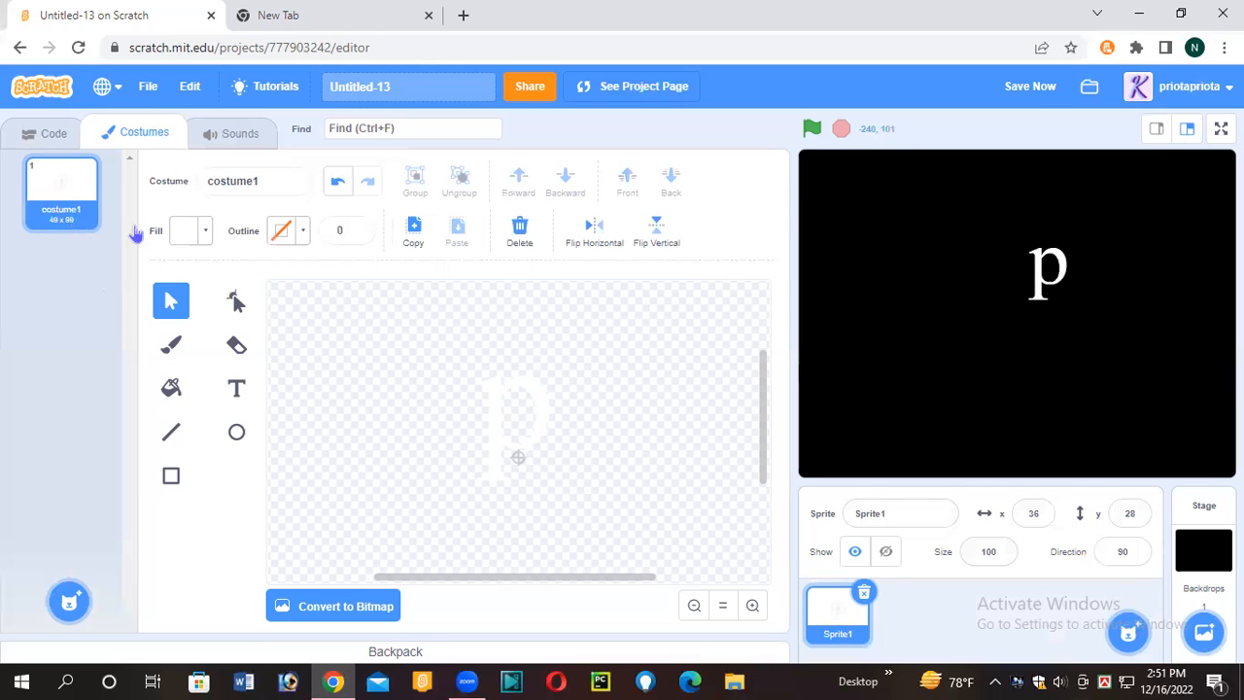
right_click(78, 227)
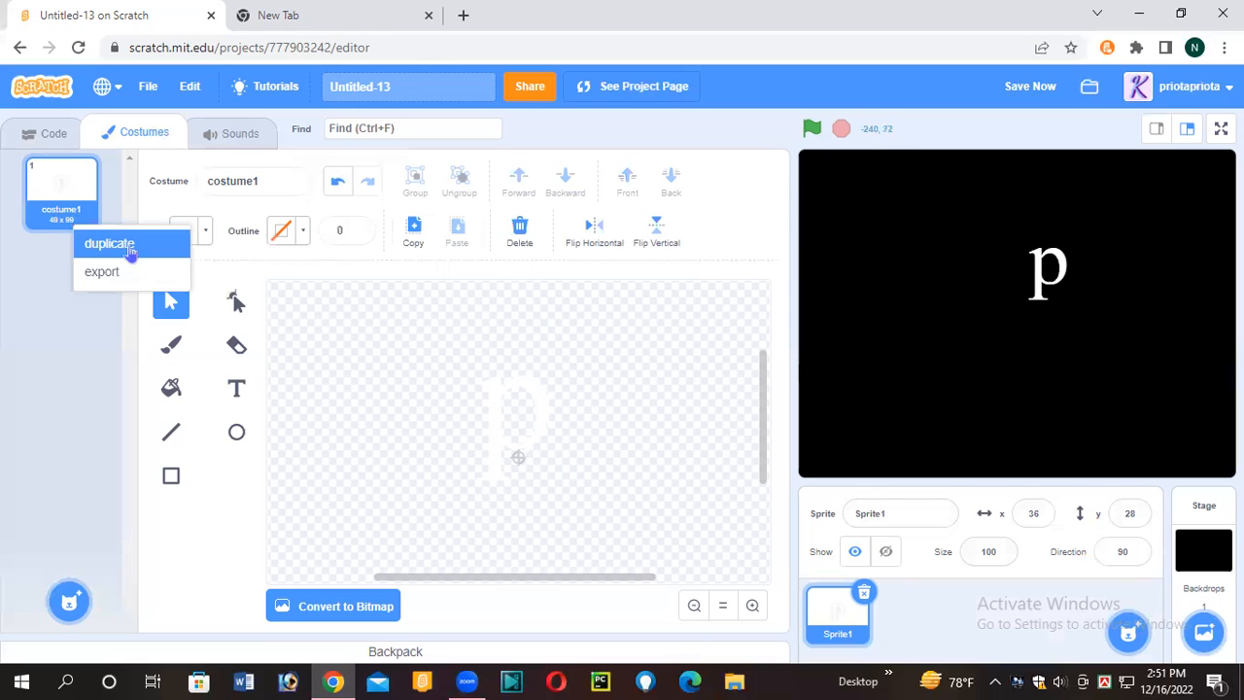
left_click(61, 541)
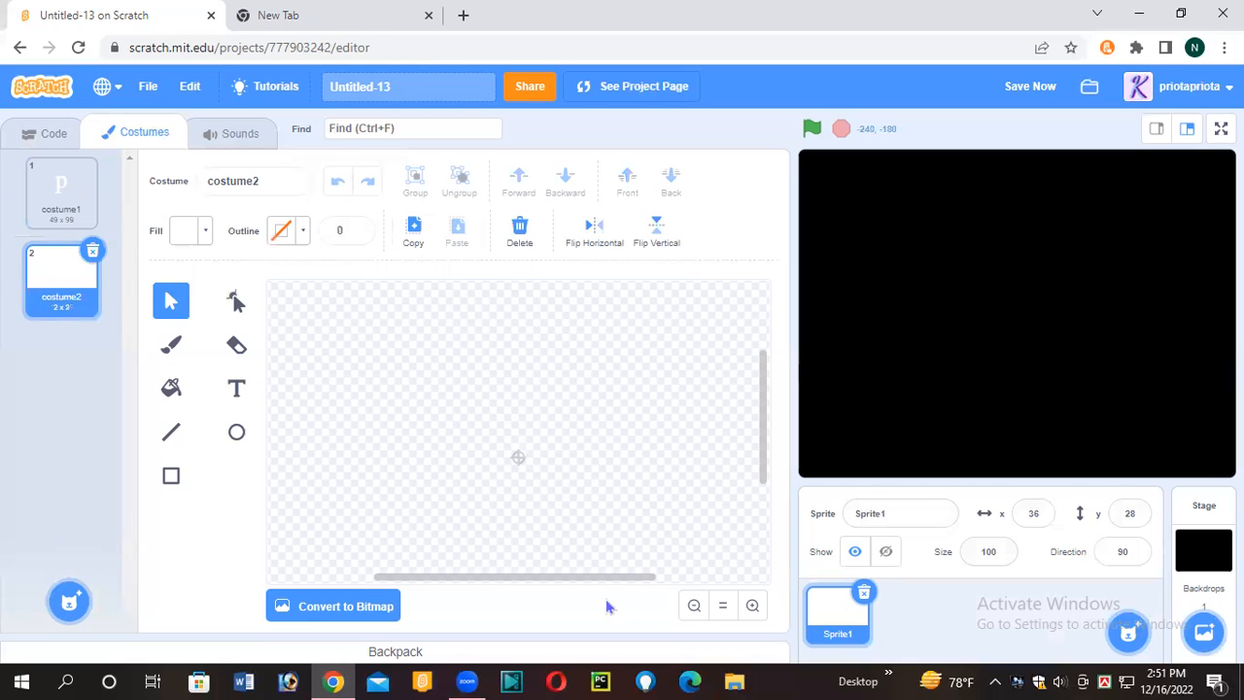
Step: Draw a nearly square pale pink rectangle without an outline, about 91 units wide, around the middle of the second costume
left_click(182, 474)
left_click(206, 230)
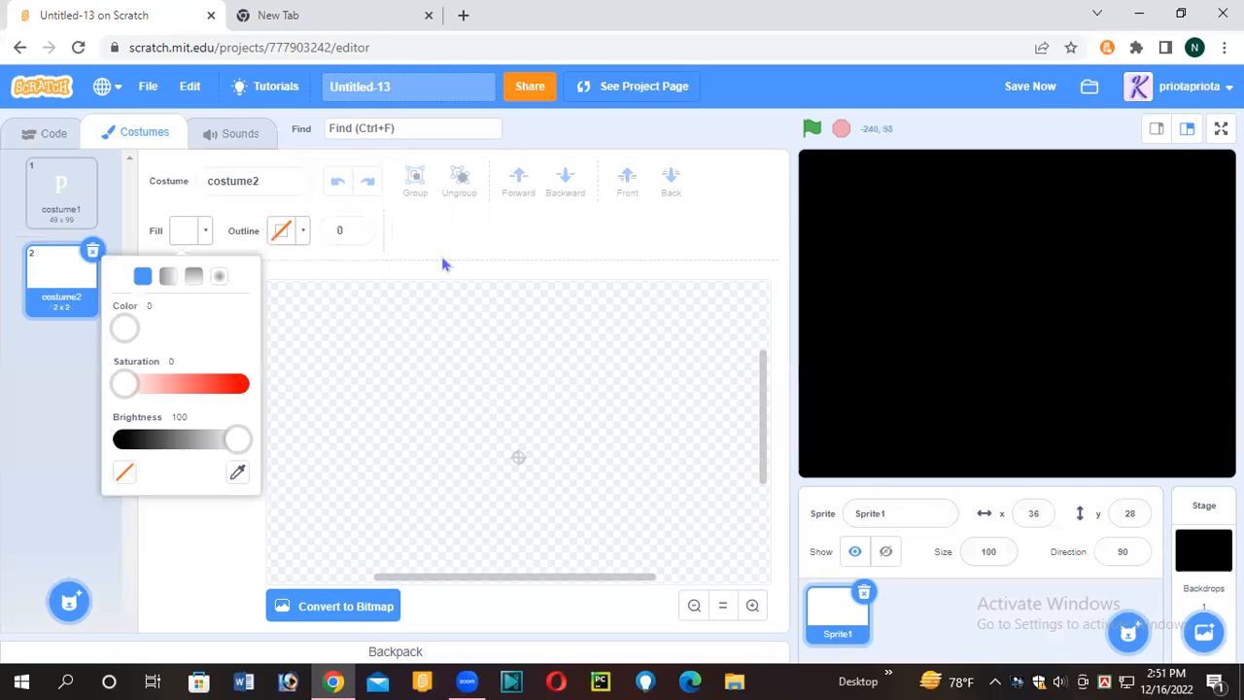
left_click(168, 383)
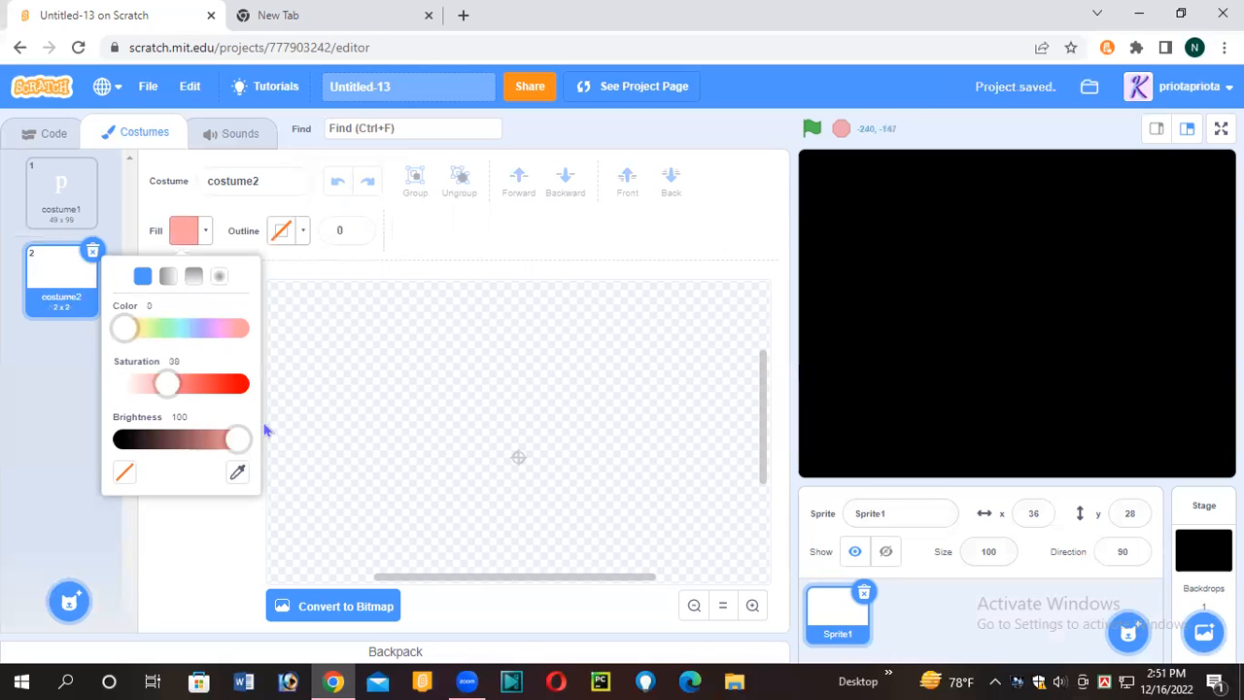
left_click(136, 384)
mouse_move(416, 335)
left_mouse_down()
mouse_move(535, 447)
mouse_move(560, 489)
left_mouse_up()
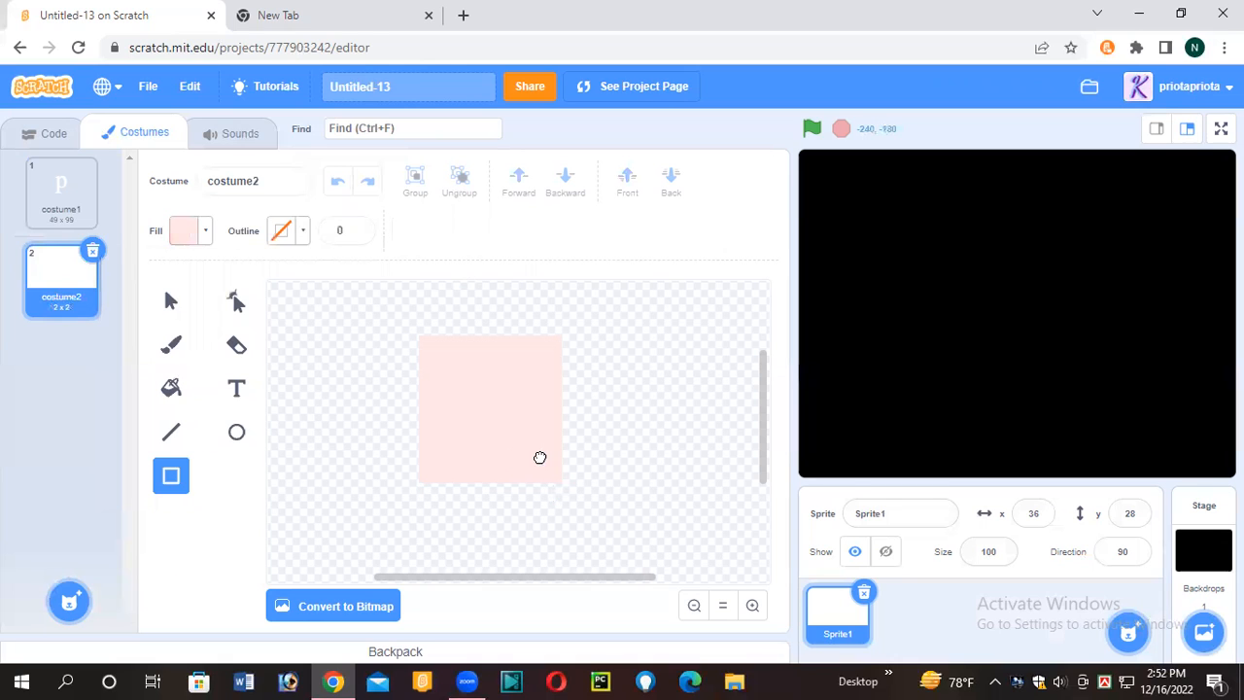
left_click_drag(583, 494, 632, 434)
left_click_drag(610, 439, 571, 419)
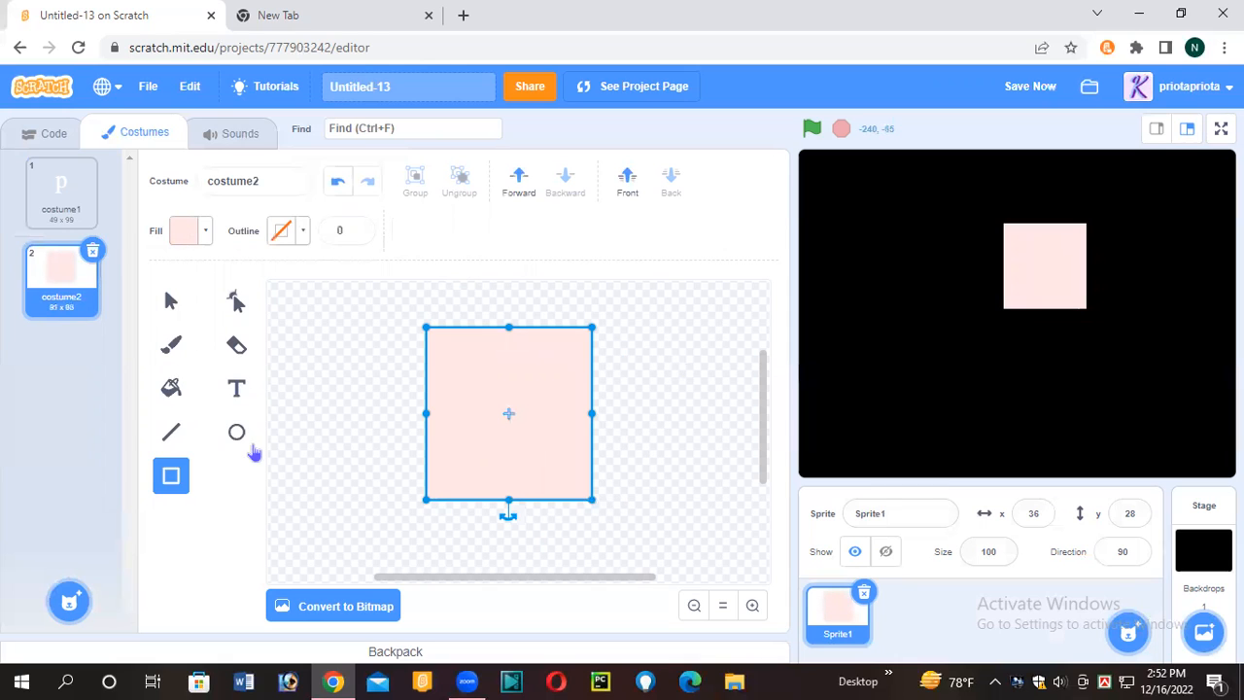
Step: Draw a pale pink circle over the square's lower-left corner, and place and adjust a matching copy at its lower-right corner
key("c")
left_click_drag(394, 454, 473, 530)
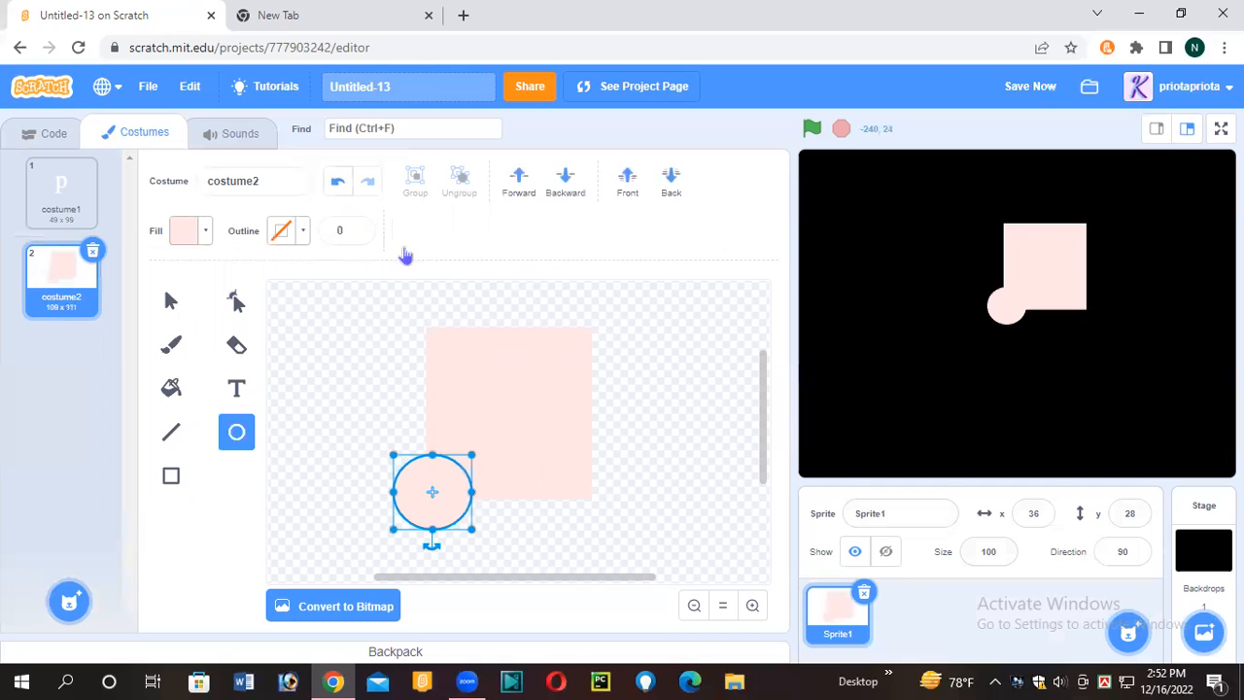
key("s")
left_click_drag(467, 497, 475, 507)
left_click_drag(593, 529, 565, 521)
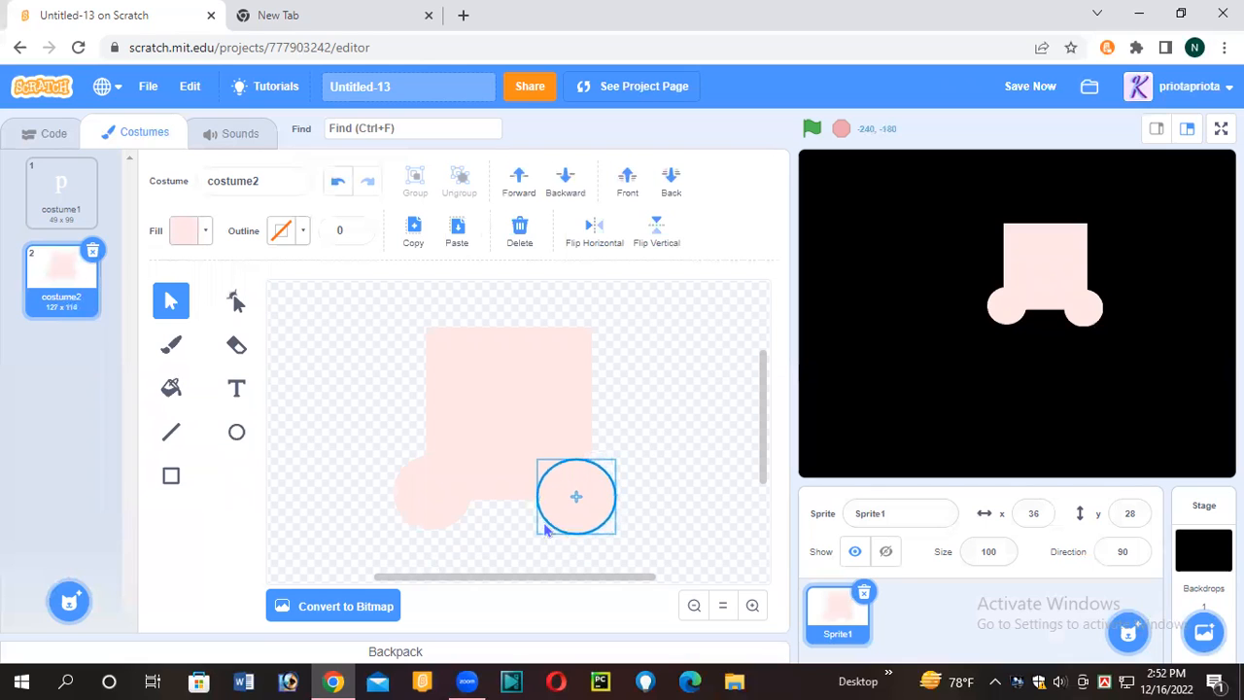
left_click_drag(444, 497, 460, 496)
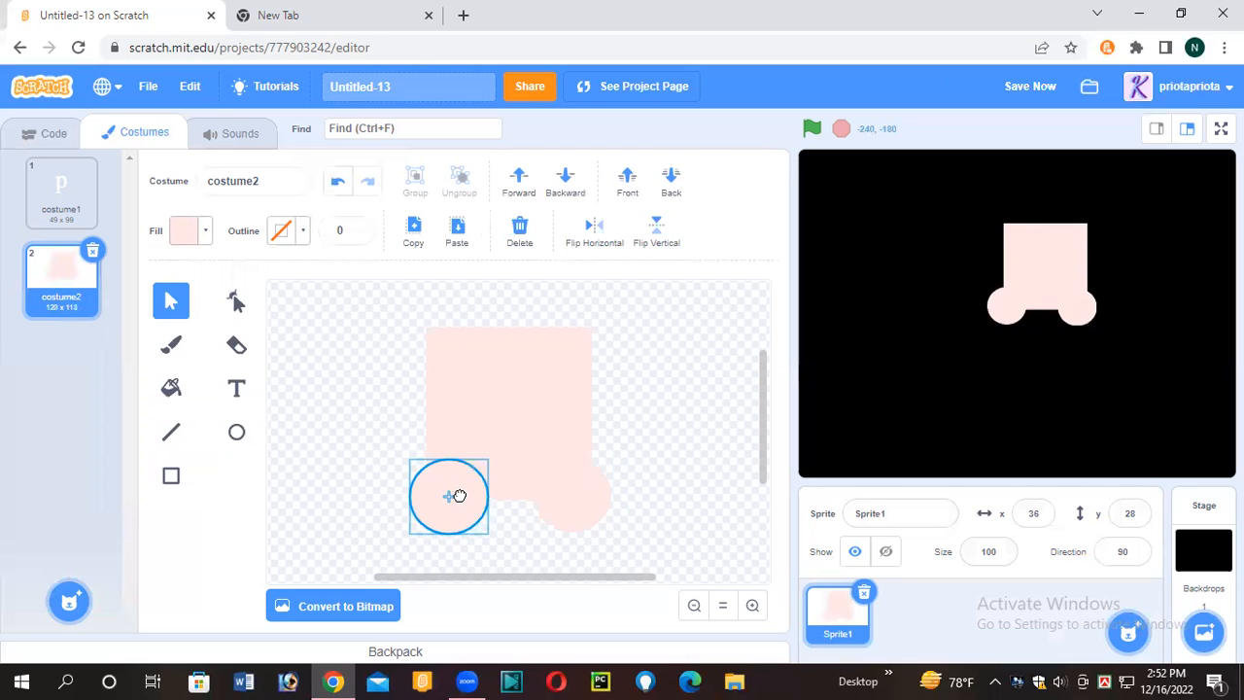
Step: Align the two lower corner circles and paste matching copies over the square's upper-left and upper-right corners
left_click(548, 500)
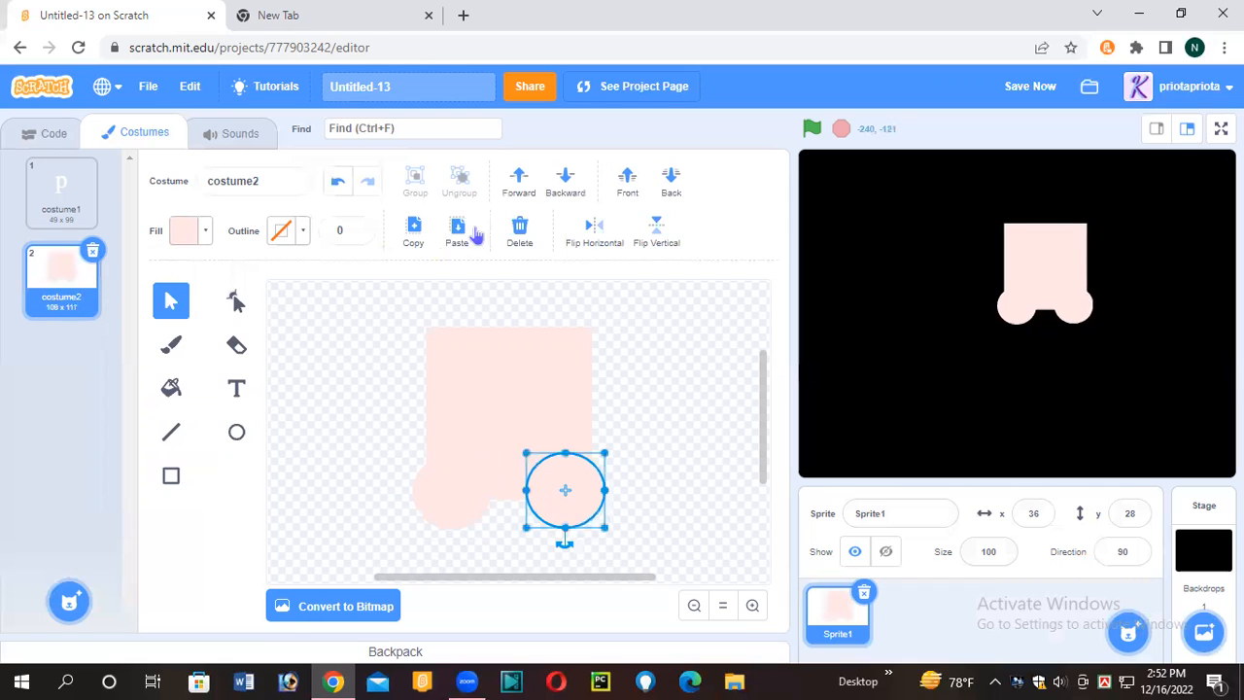
left_click_drag(426, 516, 425, 536)
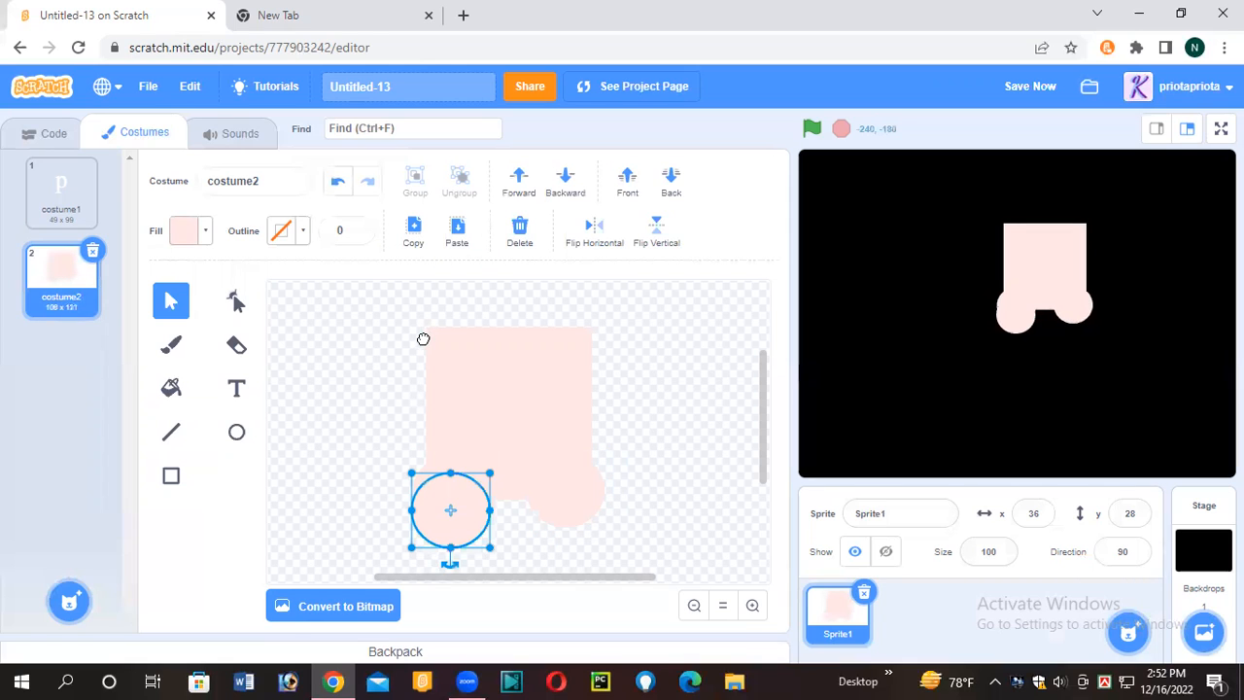
key("ctrl+v")
left_click(472, 239)
left_click_drag(468, 541, 583, 355)
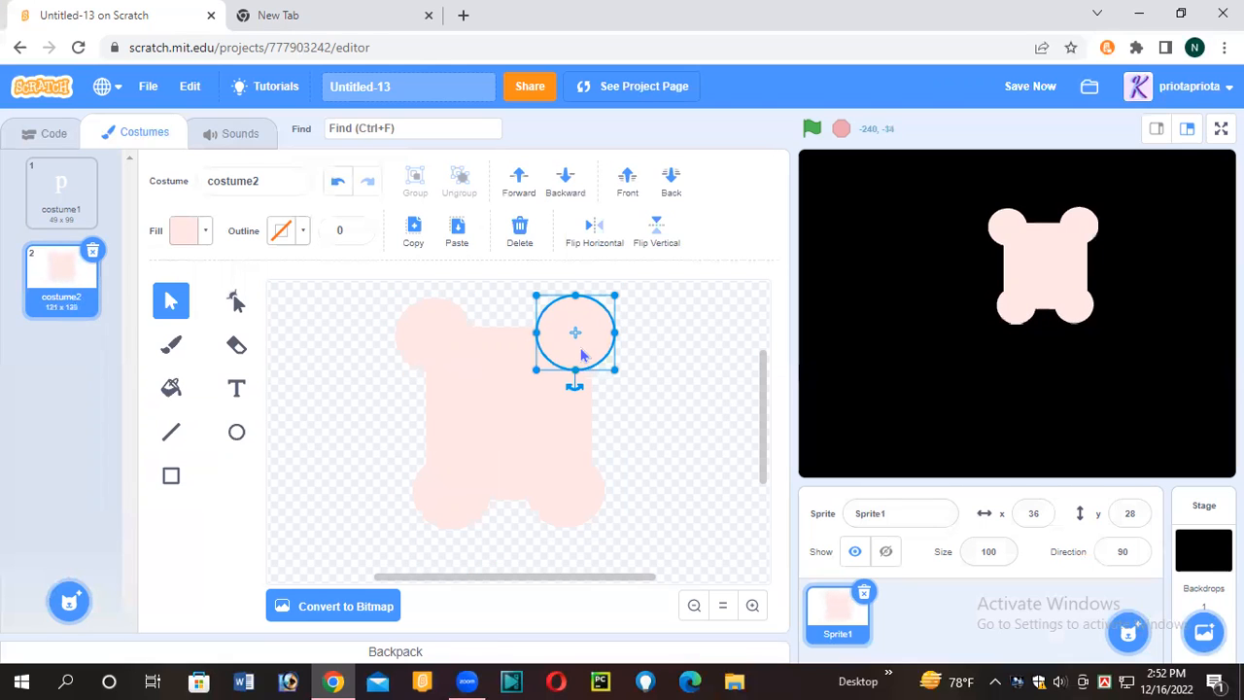
left_click(579, 516)
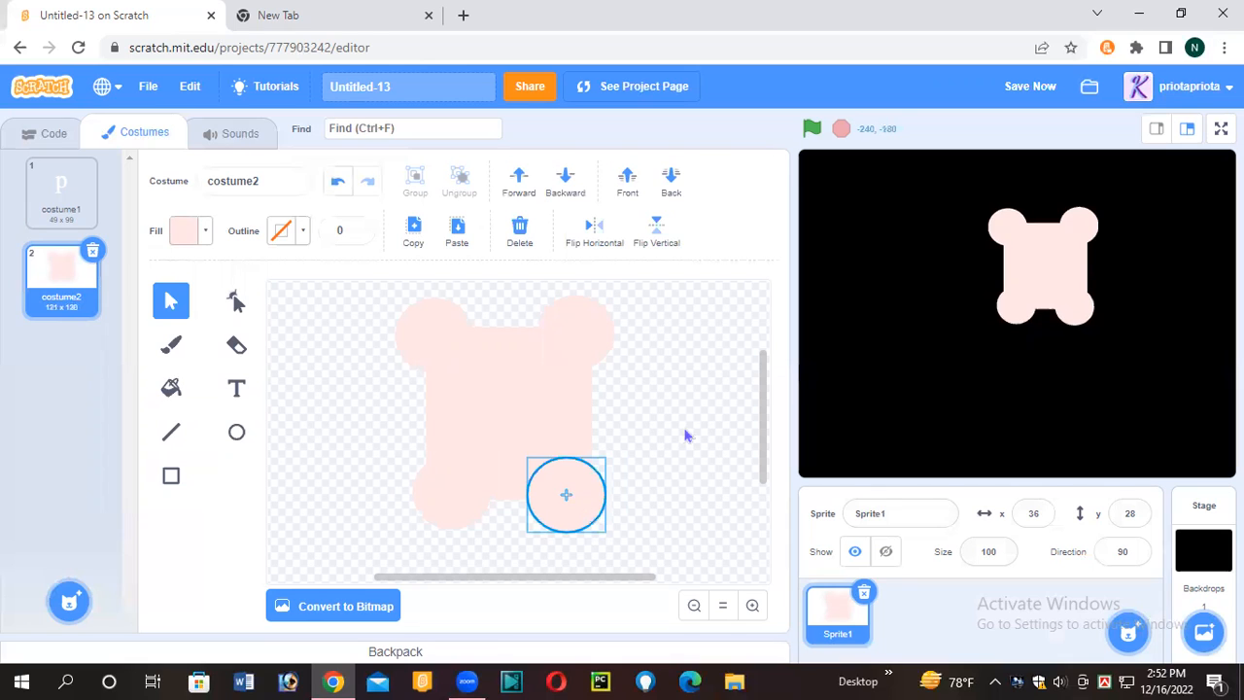
left_click_drag(579, 515, 576, 509)
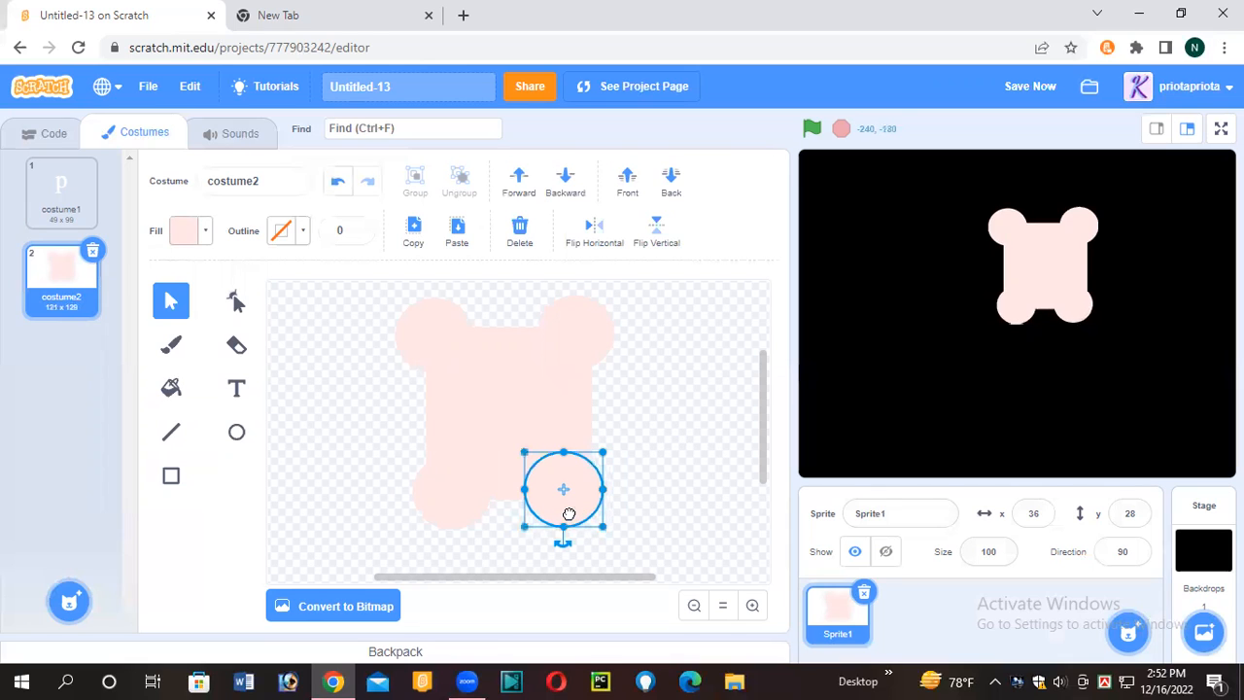
left_click(647, 373)
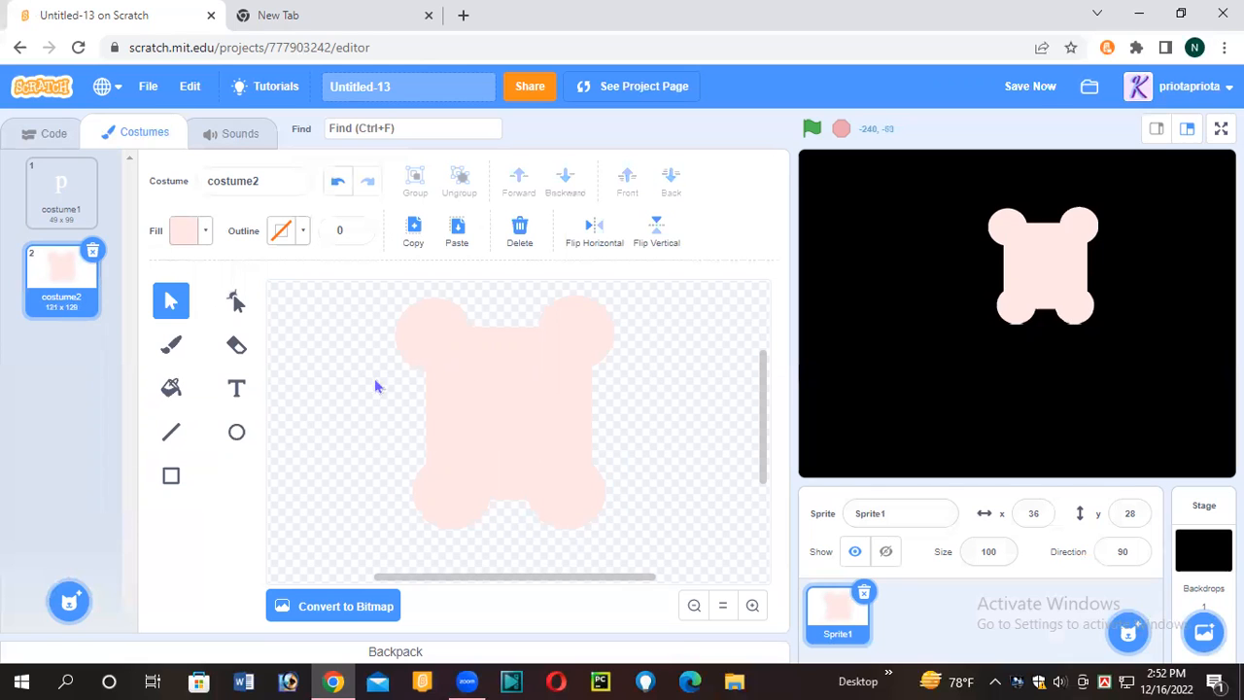
Step: Draw pale pink rectangles over the square's left edge and across the gap between the two upper circles
key("c")
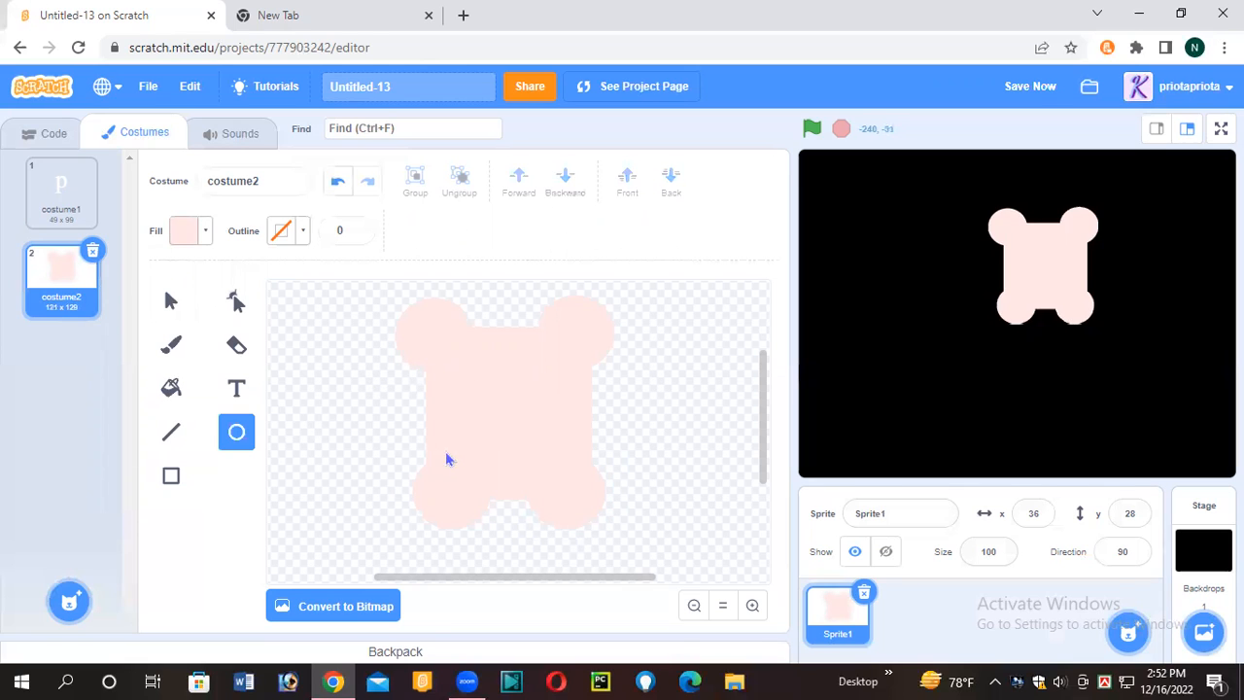
left_click(341, 185)
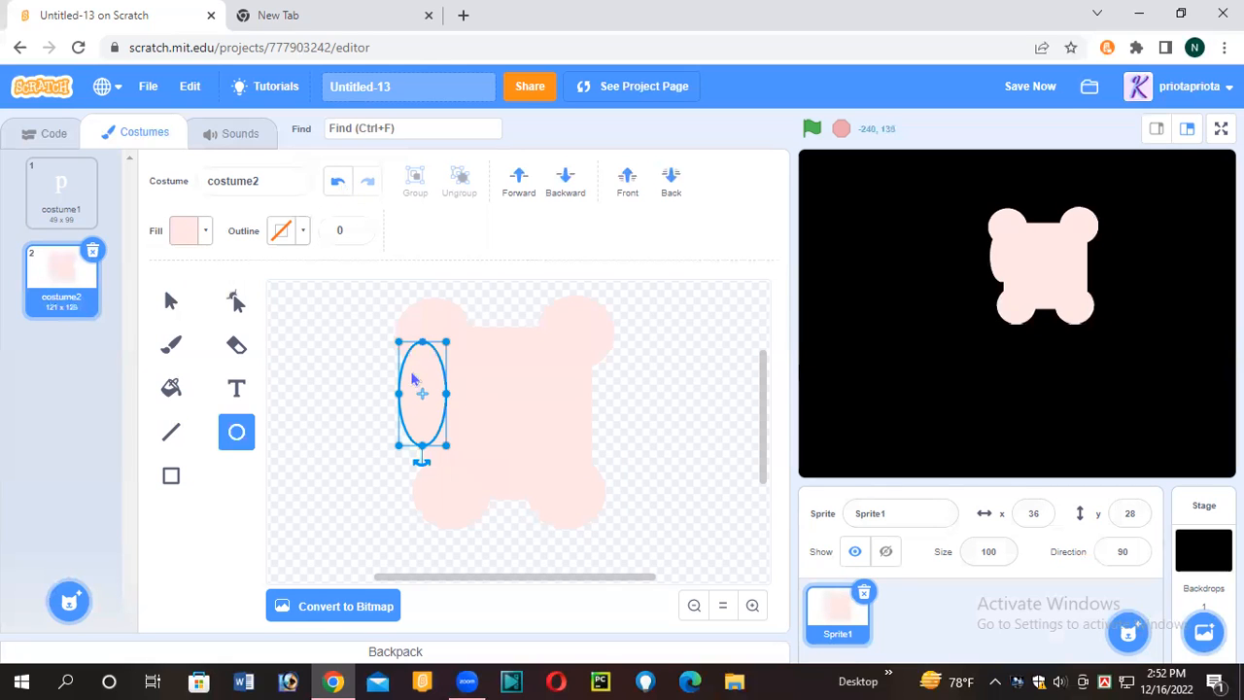
left_click_drag(408, 367, 491, 490)
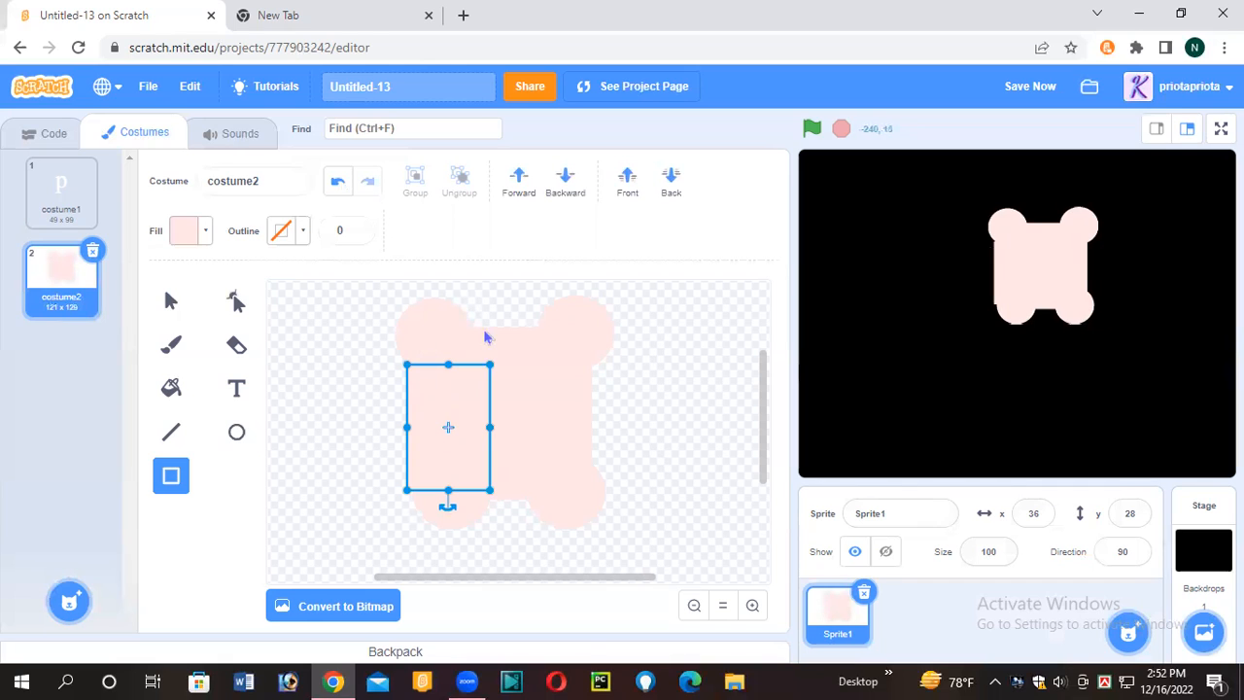
left_click(523, 352)
mouse_move(563, 347)
left_mouse_down()
mouse_move(462, 297)
mouse_move(456, 321)
left_mouse_up()
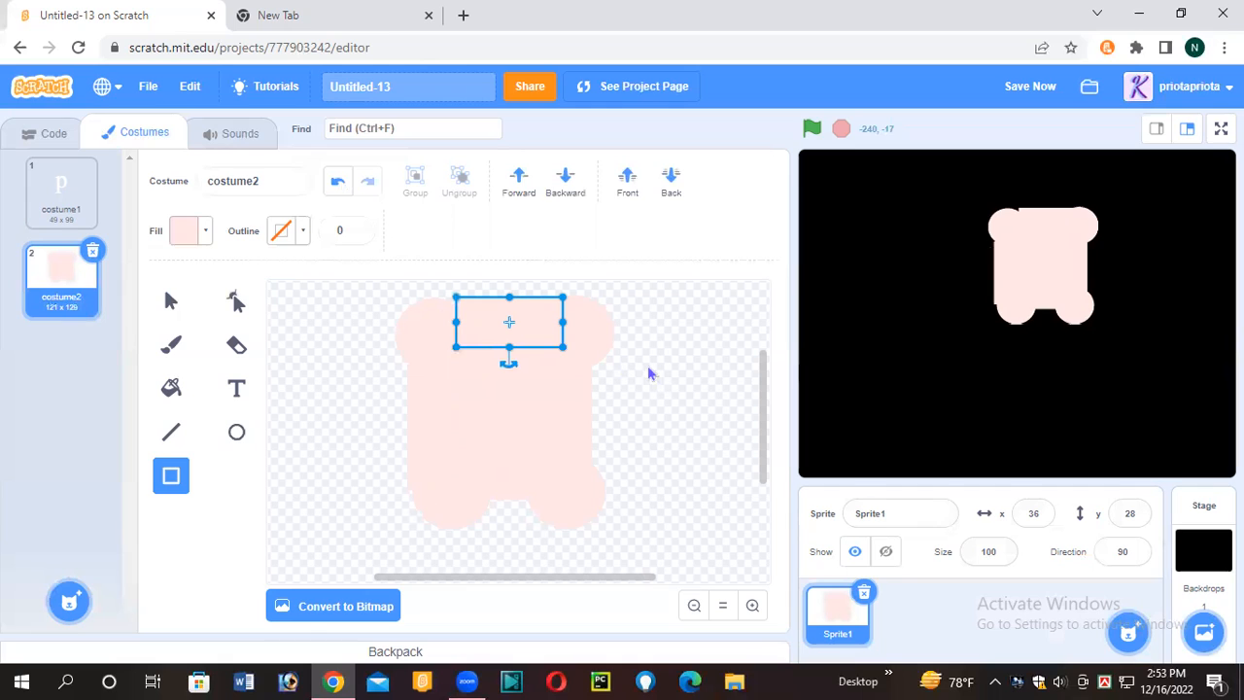
left_click_drag(507, 327, 496, 350)
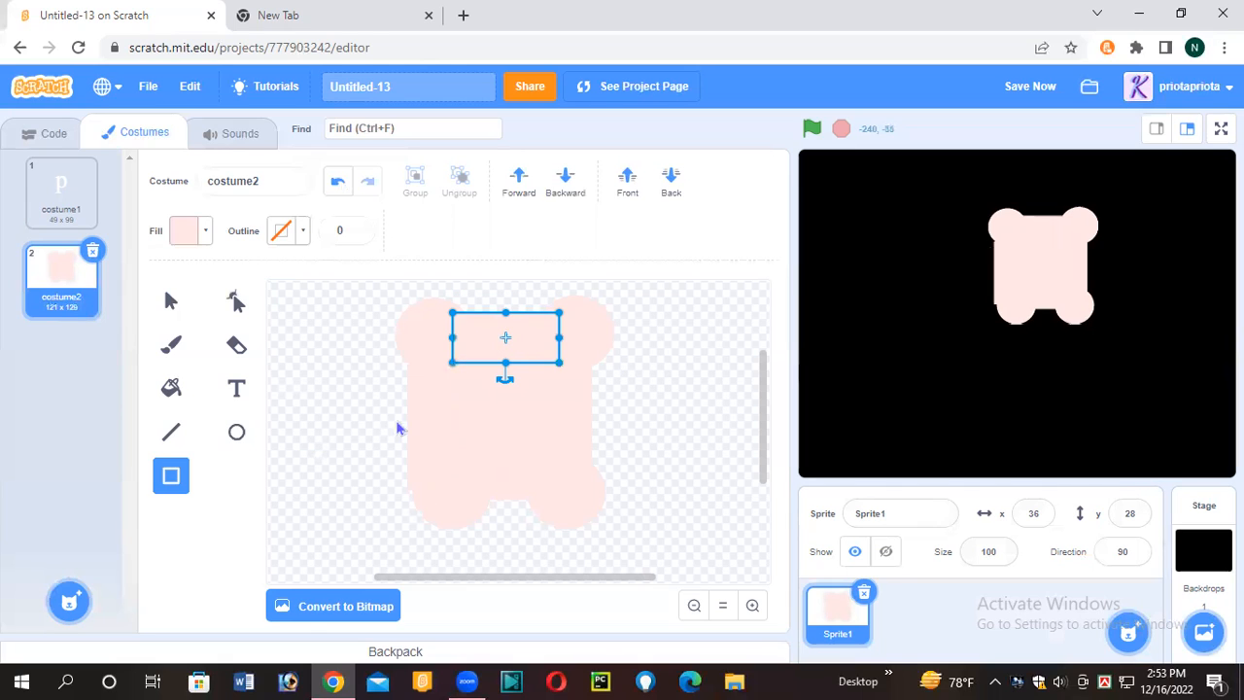
Step: Copy the left filler rectangle to the square's right edge and the upper filler rectangle to the gap between the lower circles
left_click(171, 309)
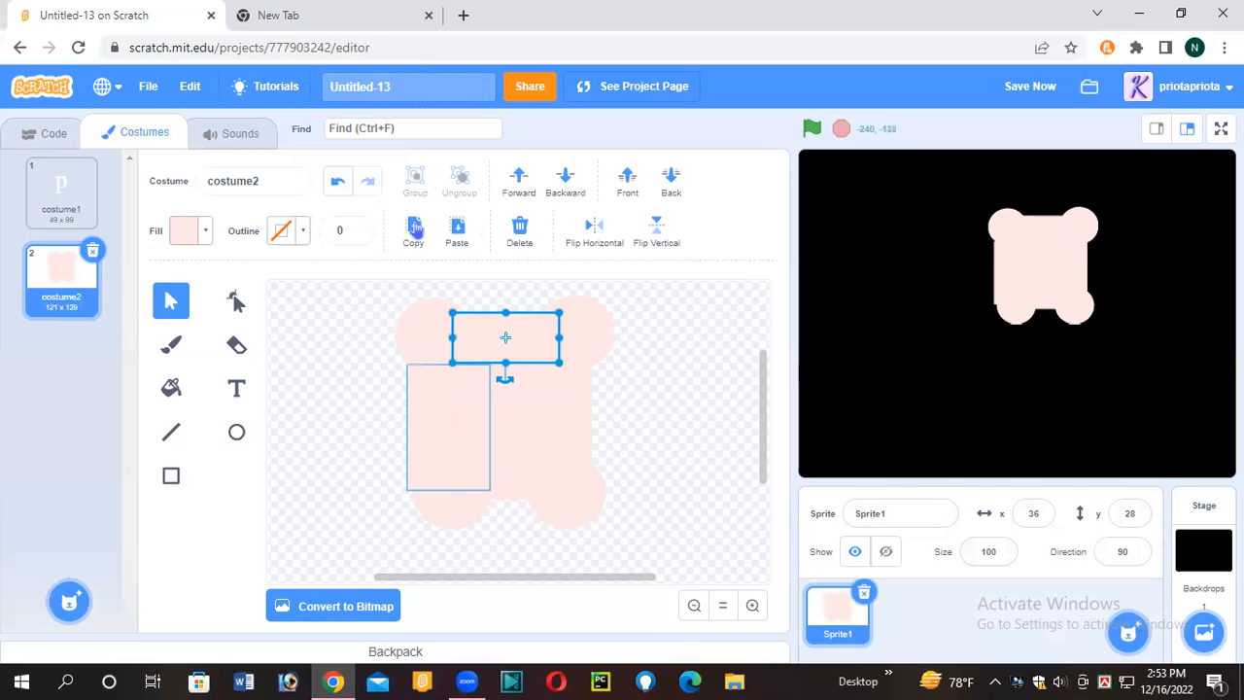
left_click(415, 228)
left_click(461, 243)
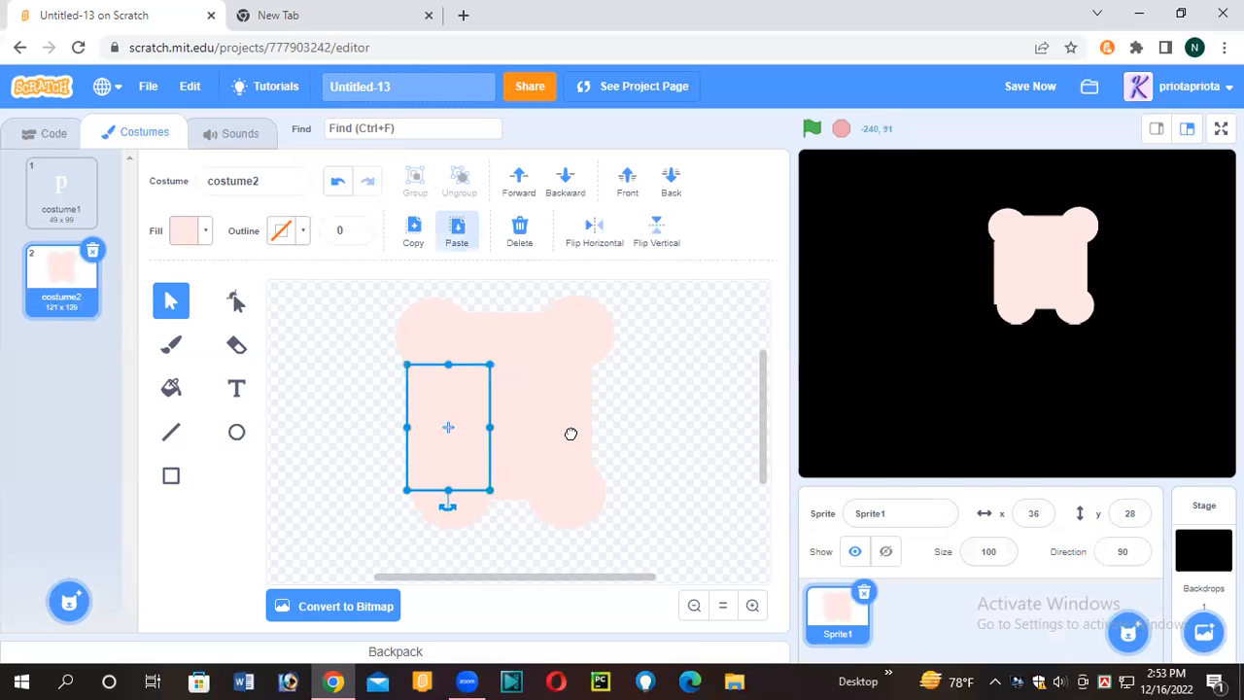
left_click(559, 435)
left_click_drag(550, 431, 554, 440)
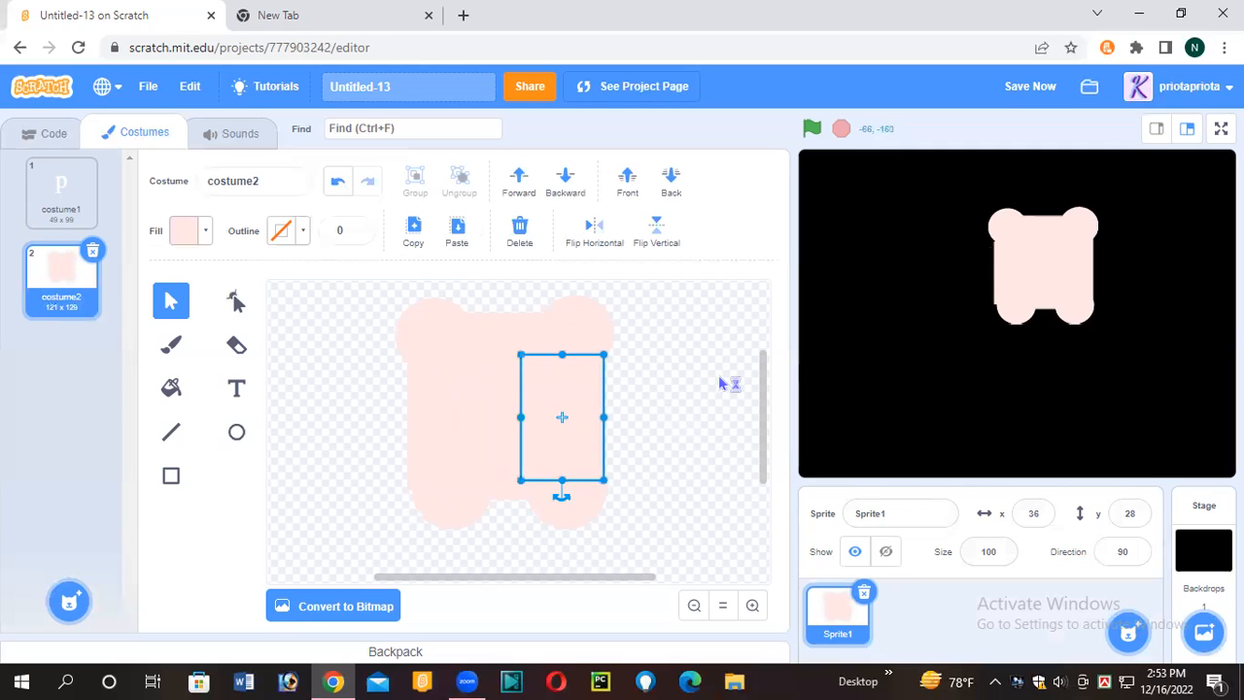
left_click(457, 238)
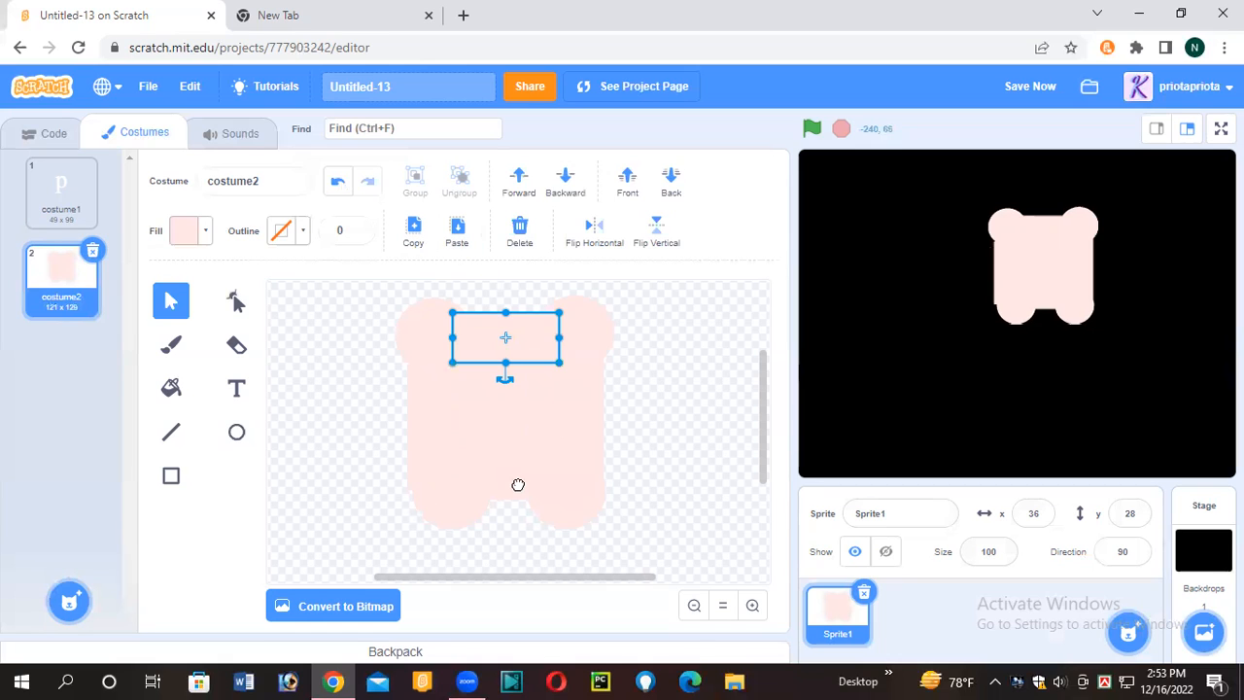
left_click_drag(518, 484, 512, 491)
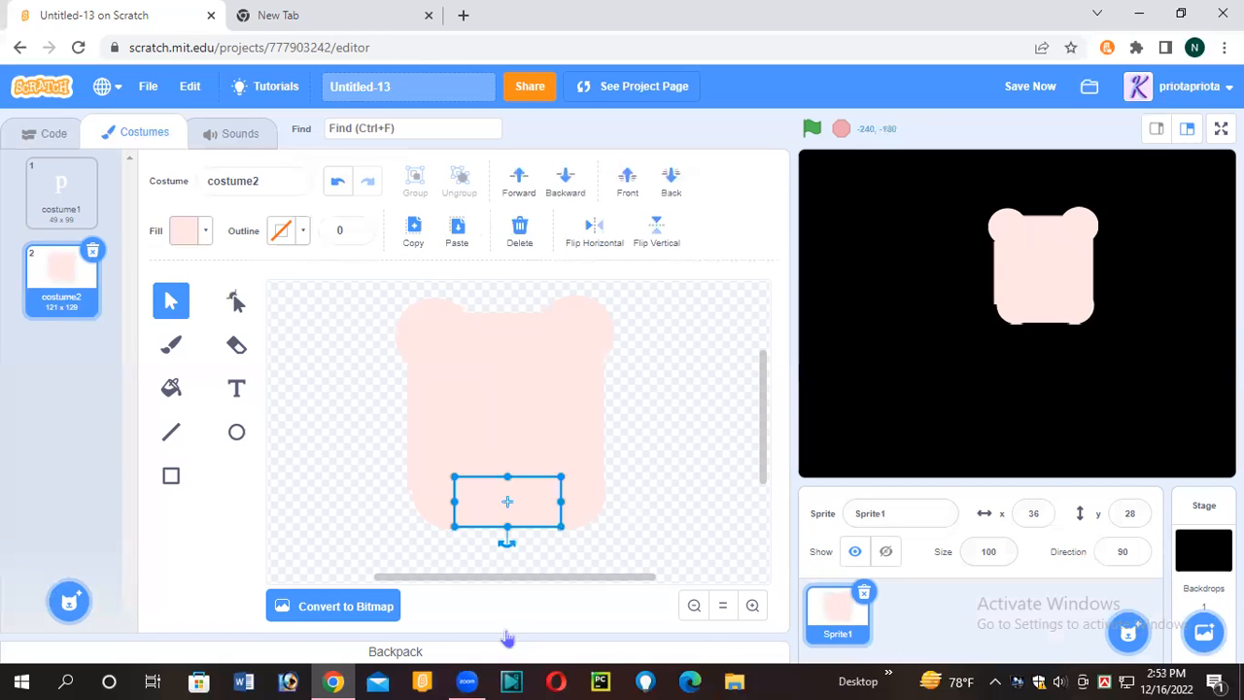
left_click(686, 464)
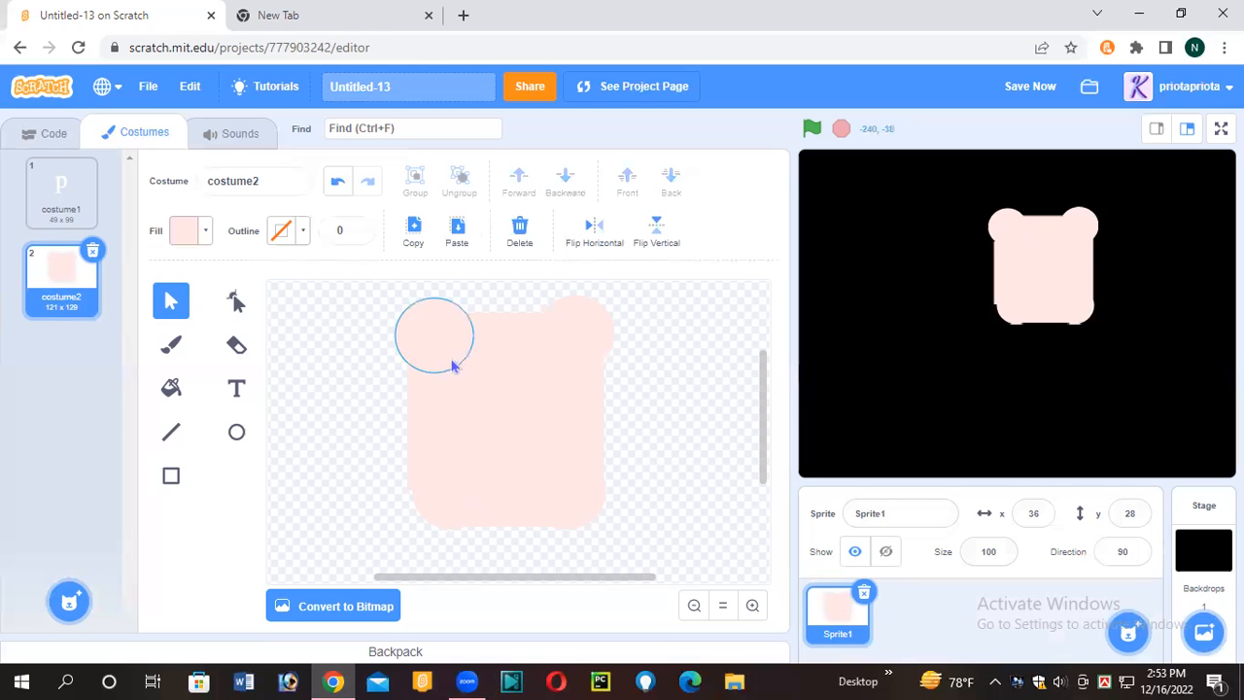
Step: Move both upper circles inward to form rounded corners and adjust the left filler rectangle to line up with them
left_click_drag(452, 365, 462, 368)
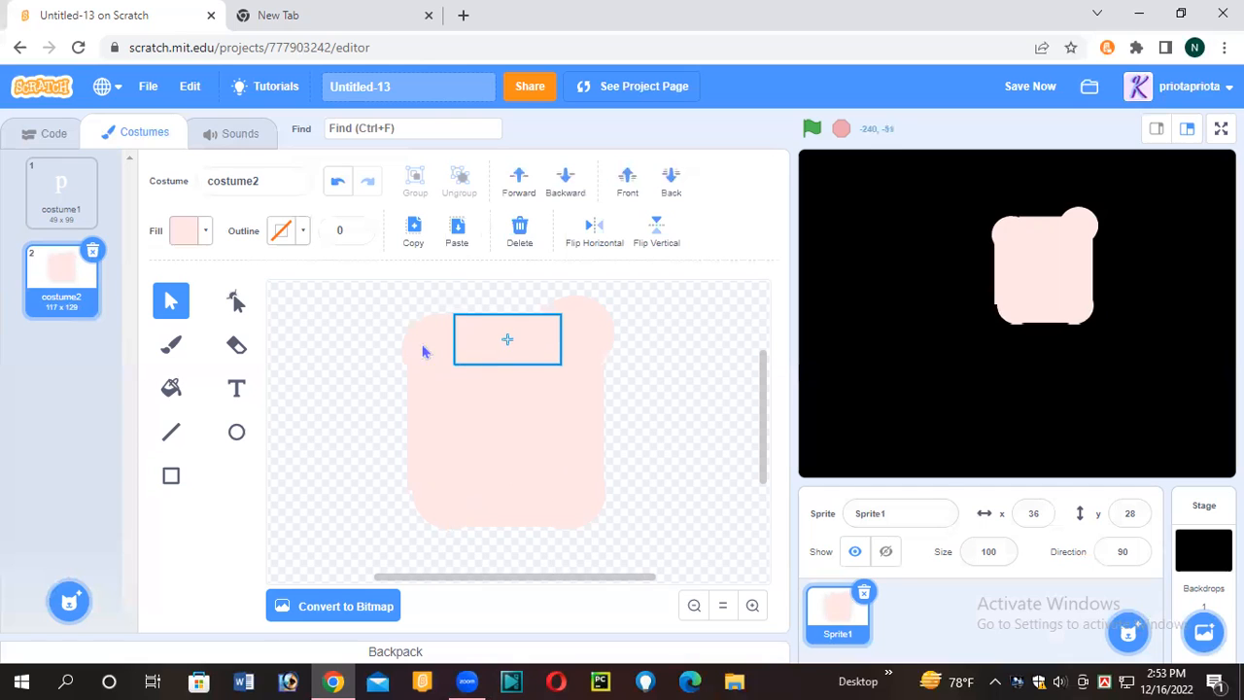
left_click(427, 347)
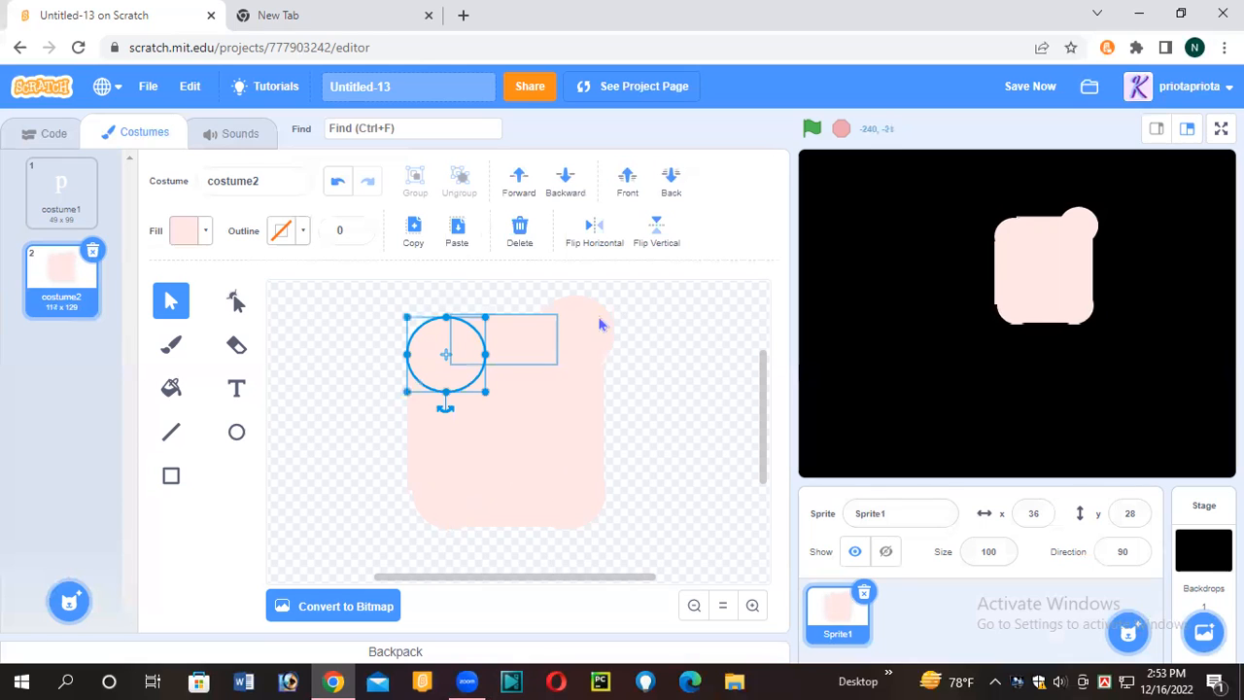
left_click_drag(590, 337, 576, 355)
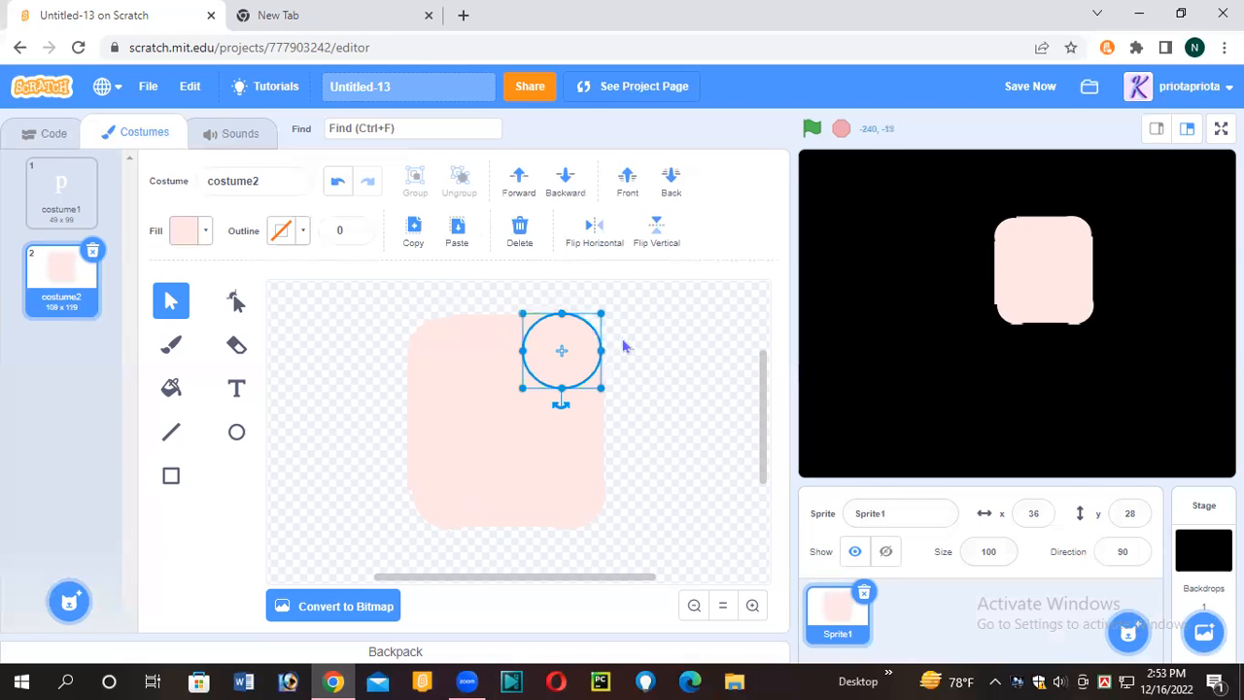
left_click(381, 415)
left_click_drag(419, 423, 403, 428)
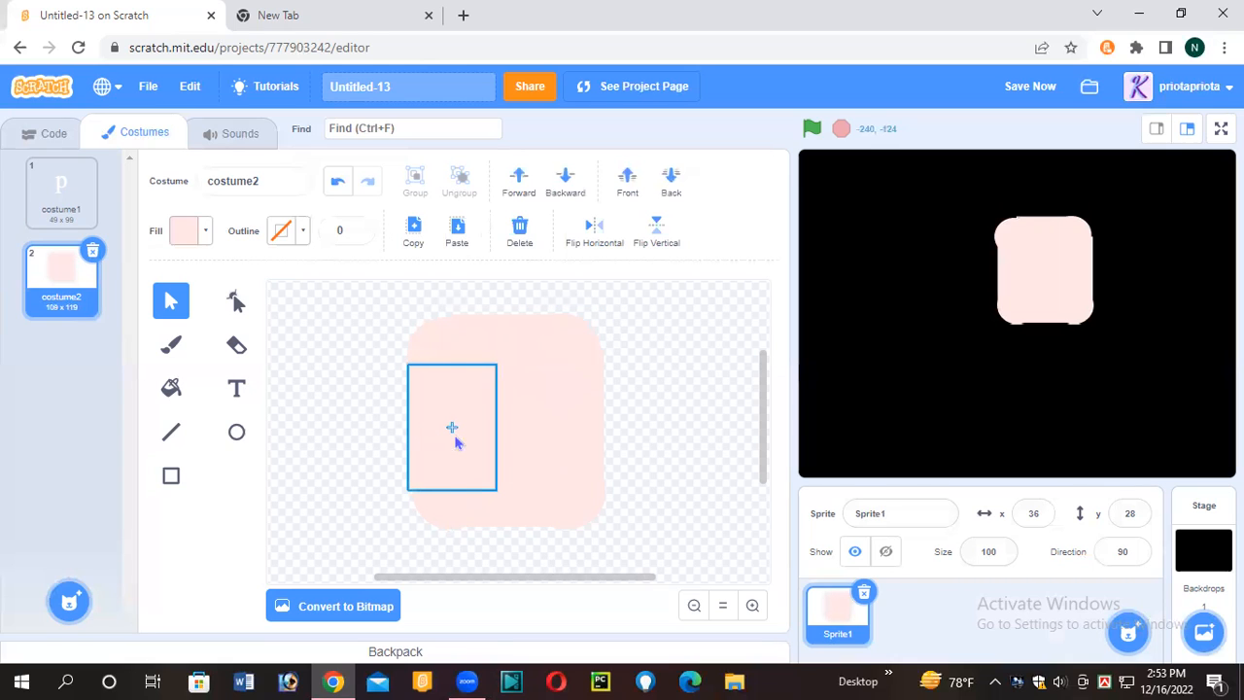
left_click(683, 393)
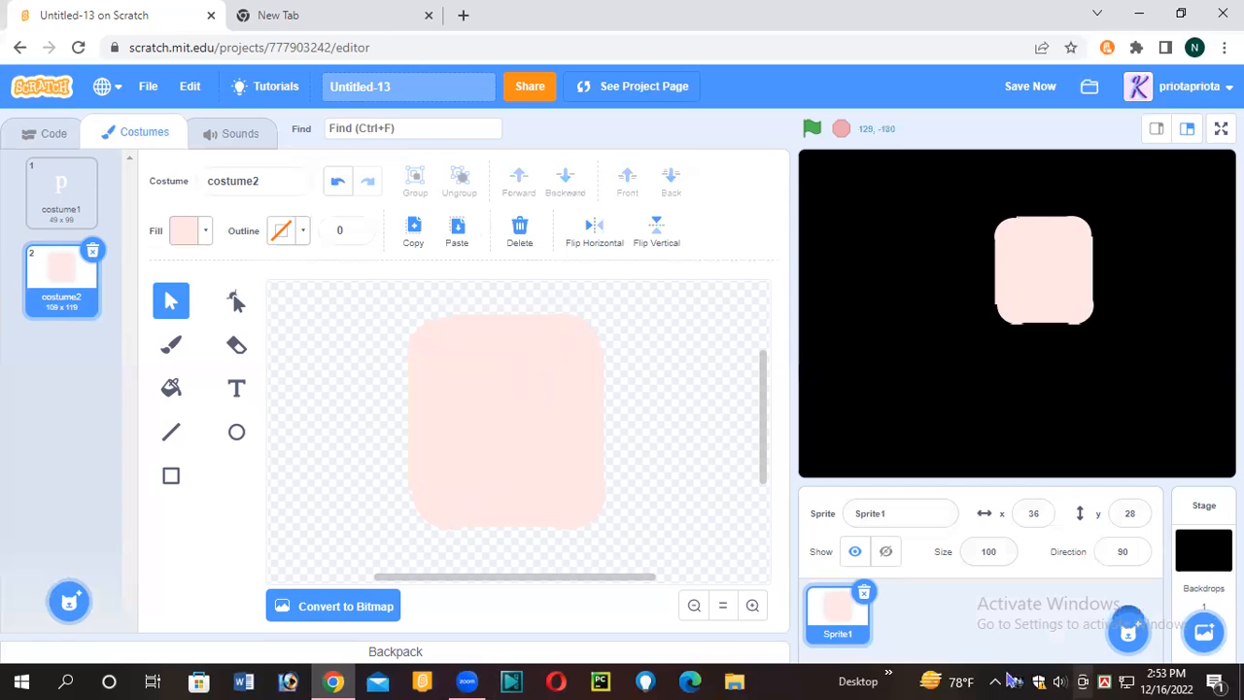
Step: Copy the white letter p from costume1 into costume2, then enlarge it and place it centrally on the rounded square
left_click(61, 189)
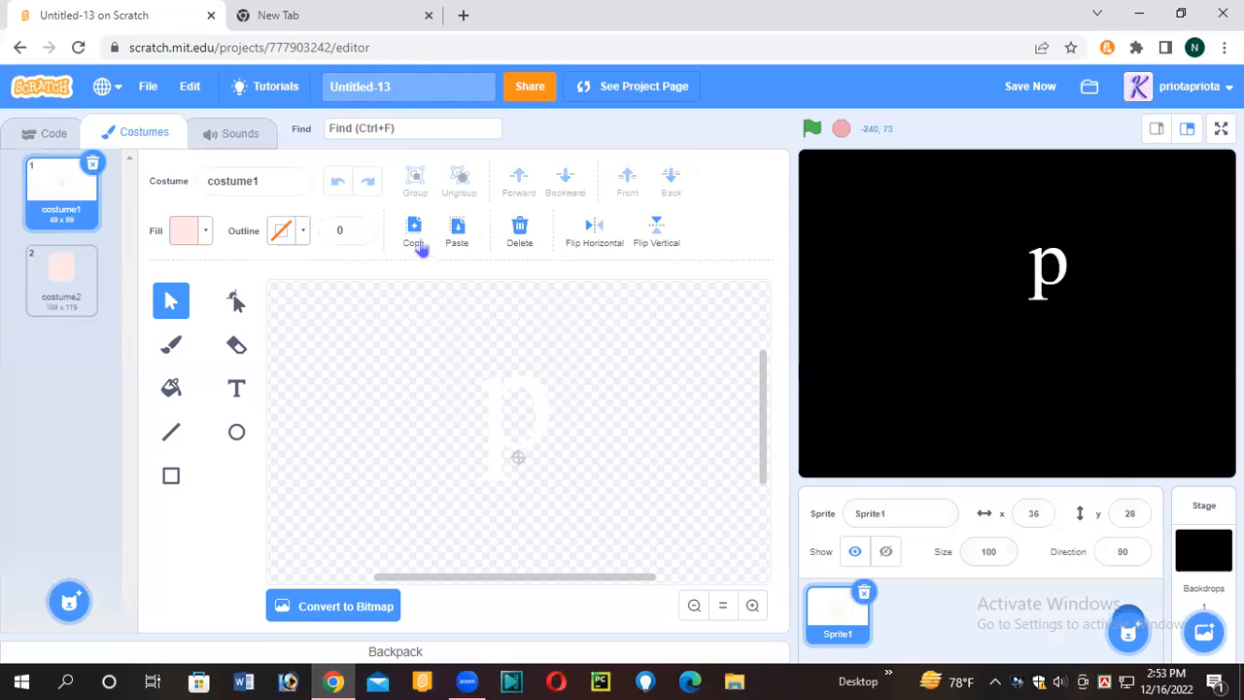
left_click(456, 236)
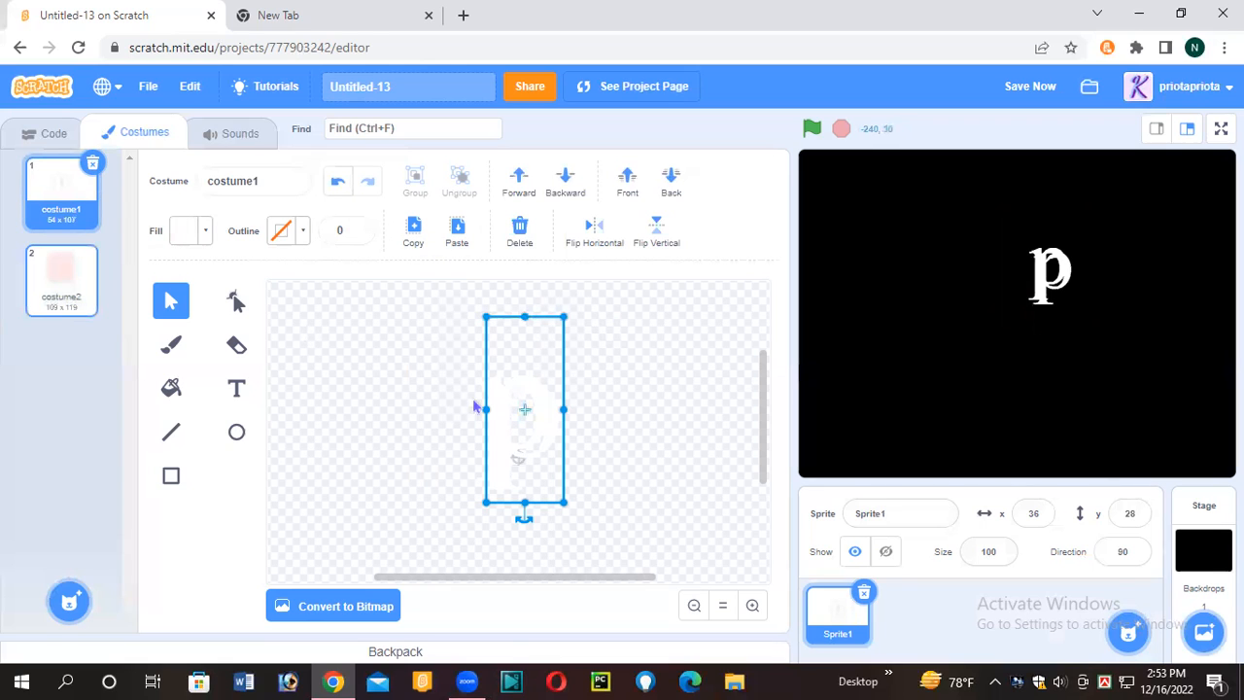
left_click(456, 236)
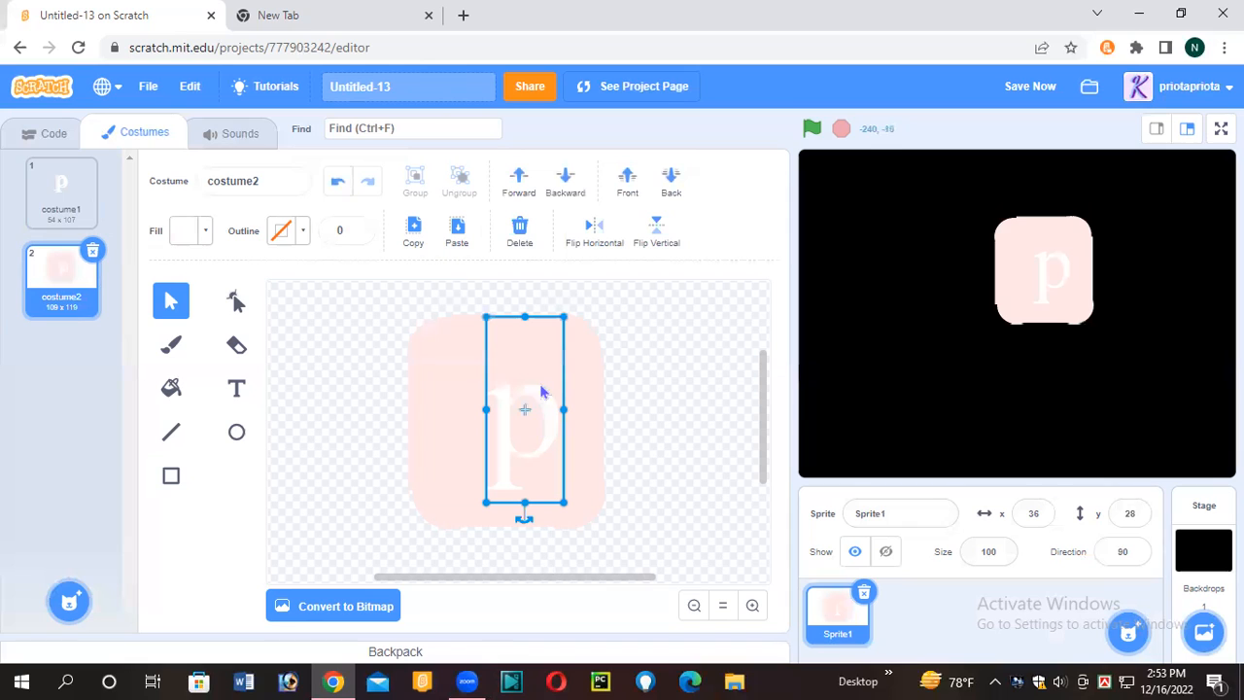
left_click_drag(532, 379, 535, 387)
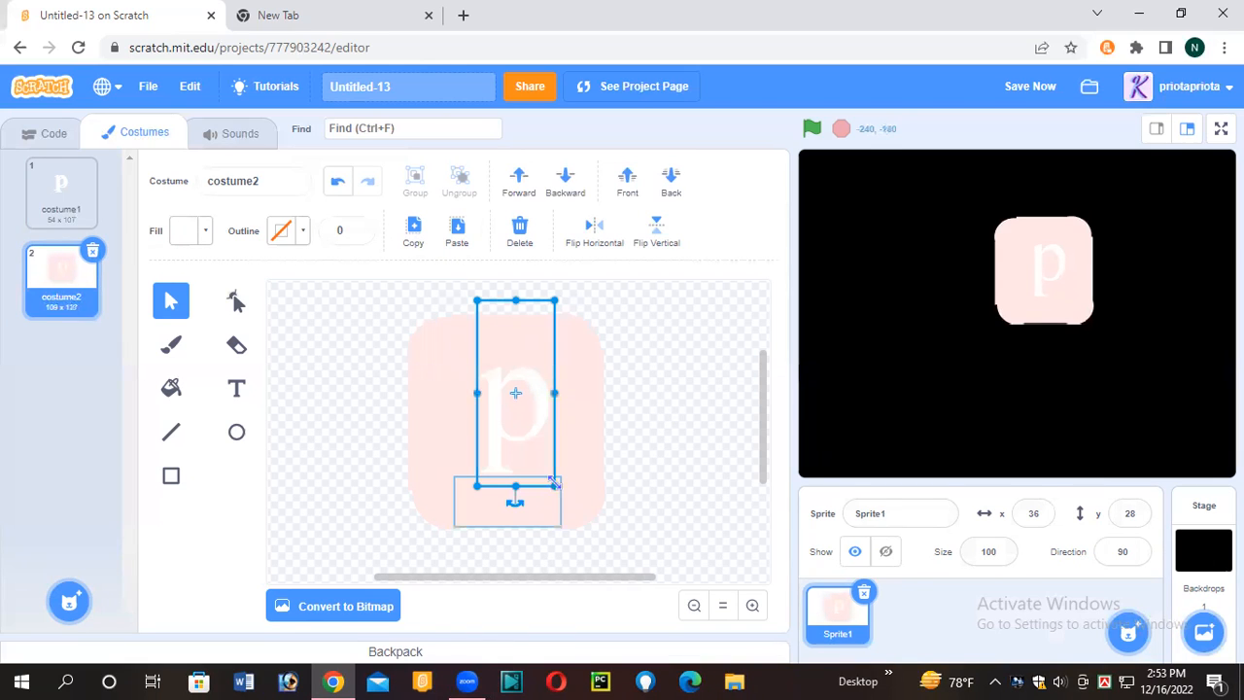
left_click_drag(554, 483, 568, 518)
mouse_move(536, 388)
left_mouse_down()
mouse_move(540, 396)
mouse_move(521, 381)
left_mouse_up()
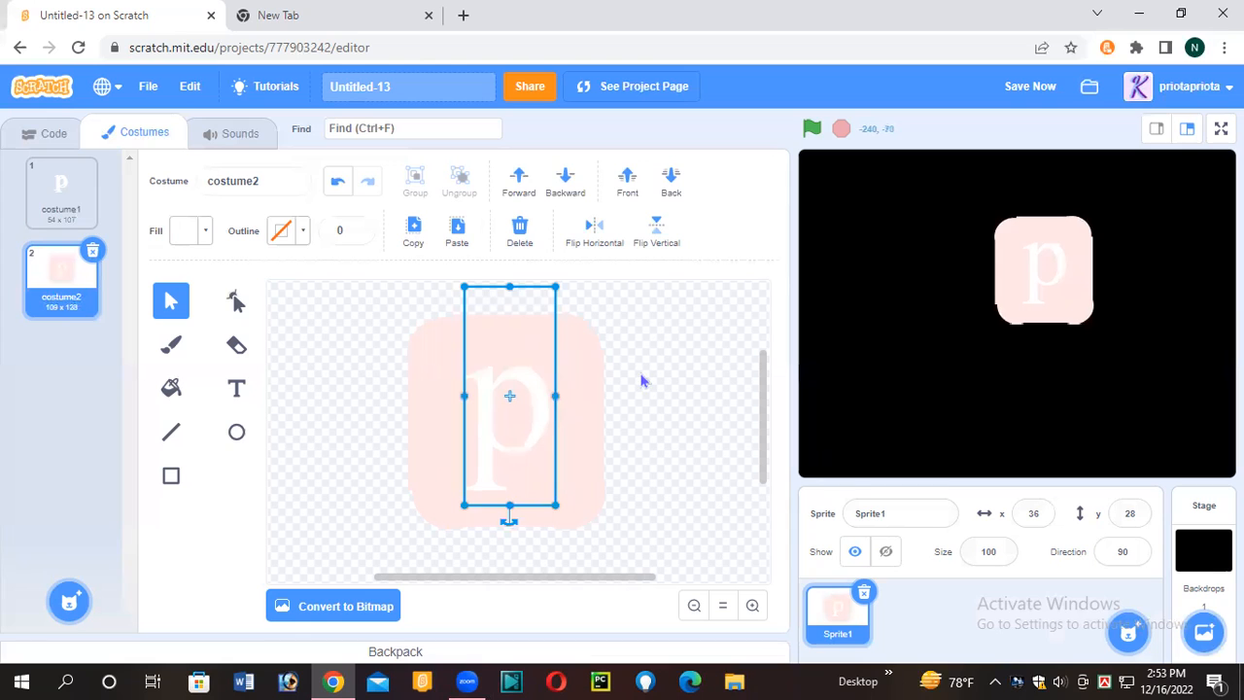
Step: Select all the shapes of costume2 together and move them down toward the canvas centre
mouse_move(275, 286)
left_mouse_down()
mouse_move(296, 332)
mouse_move(700, 672)
left_mouse_up()
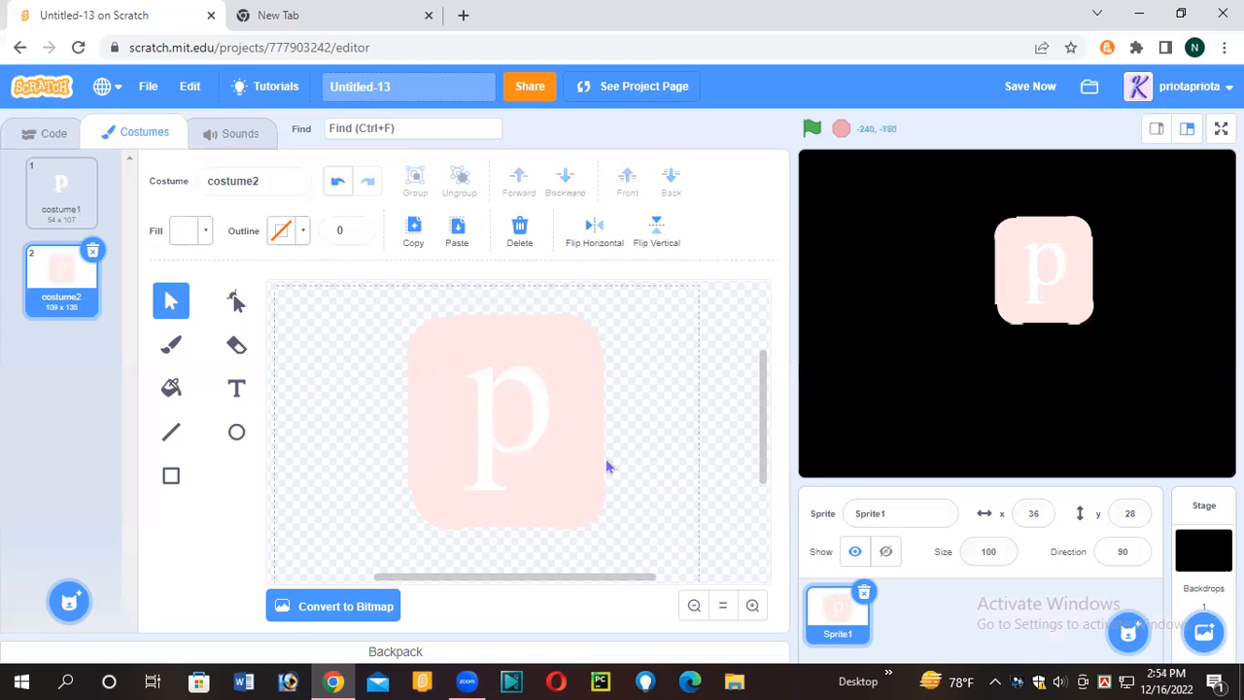
left_click_drag(585, 447, 593, 489)
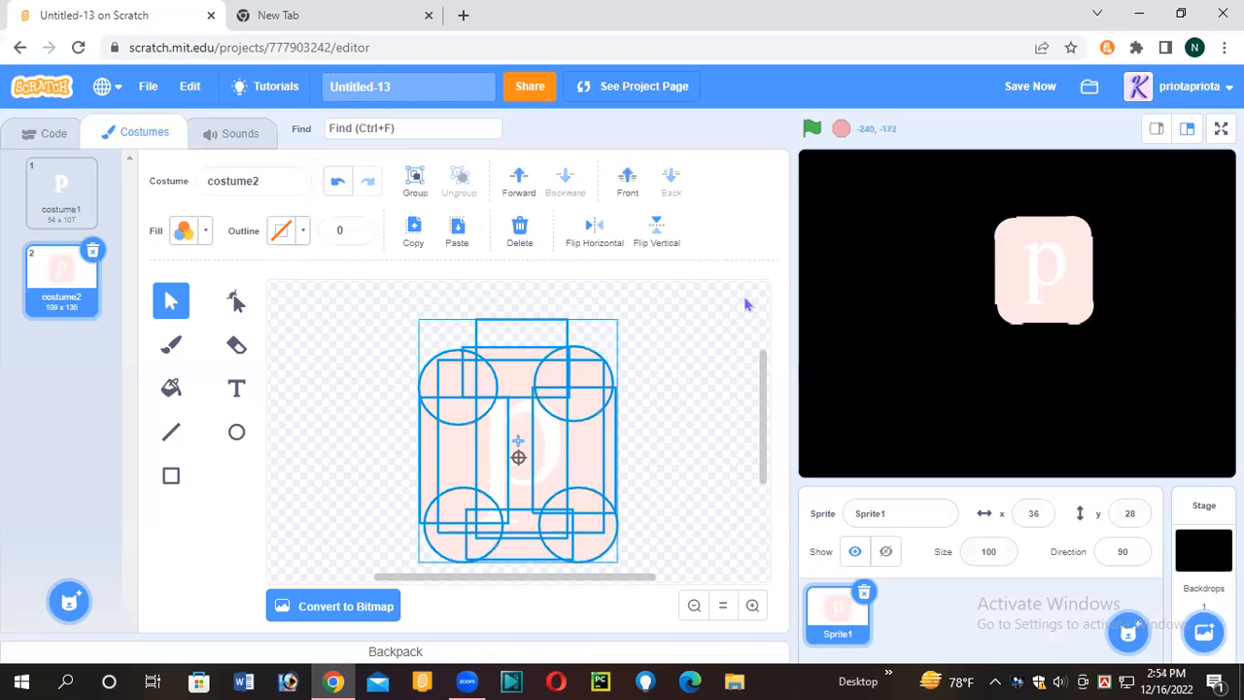
left_click(720, 327)
Step: Set the sprite's position to x 0 and y 0
left_click_drag(1046, 514, 716, 606)
type("0")
left_click(1135, 515)
type("0")
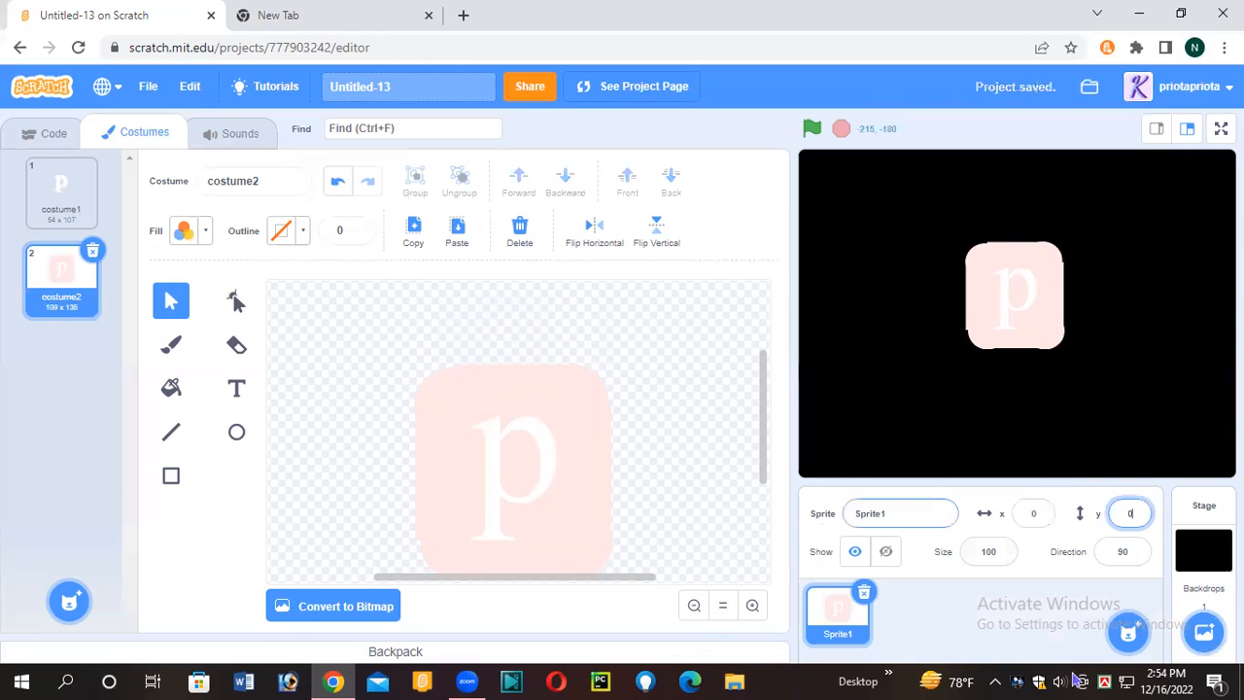
left_click(485, 507)
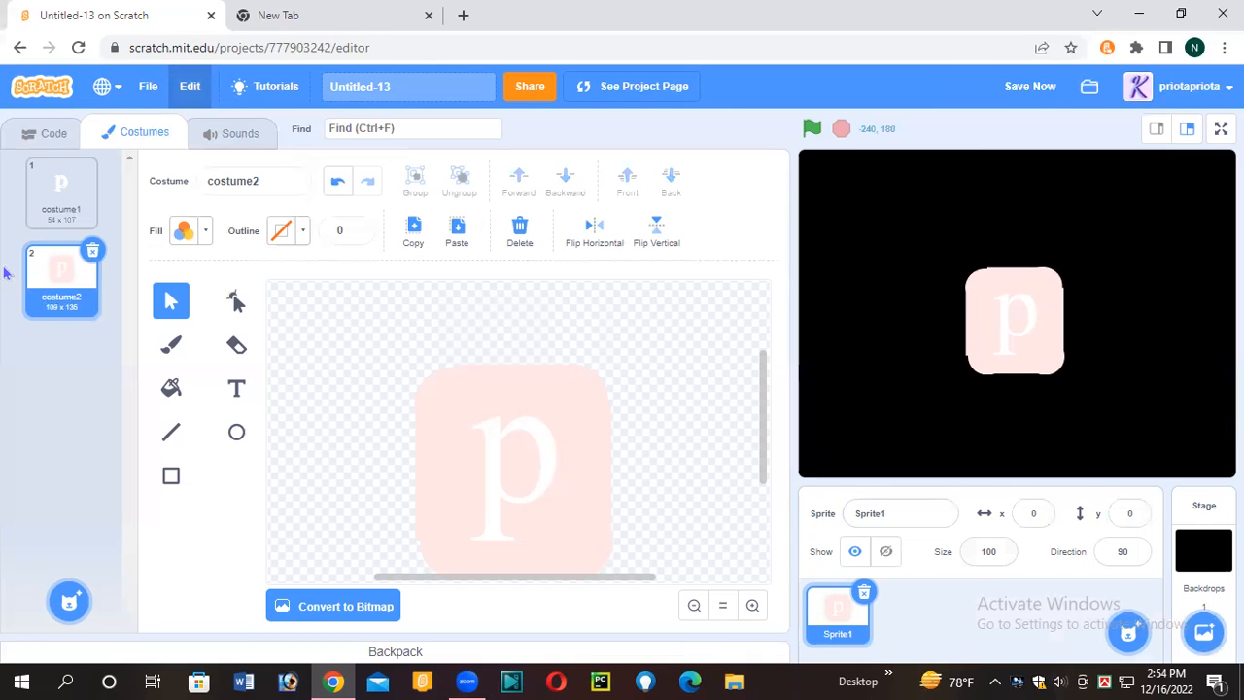
Step: Open the project's public page and launch the Snipping Tool from Windows search
left_click(34, 133)
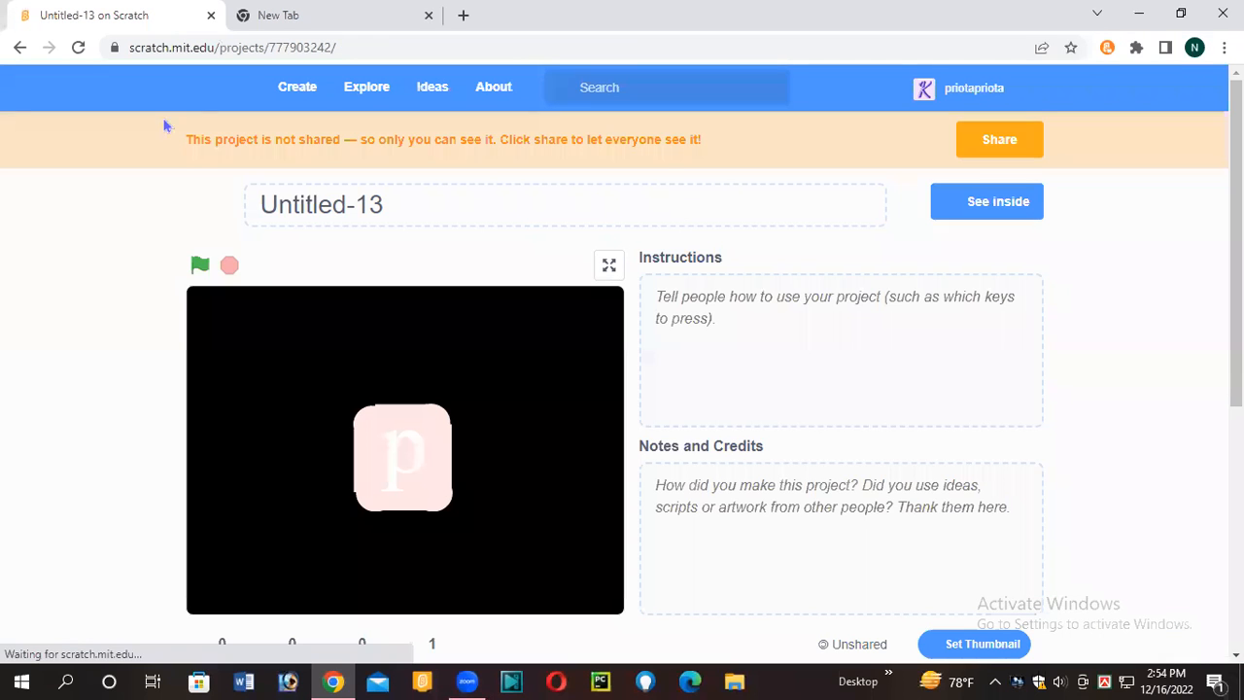
left_click(69, 680)
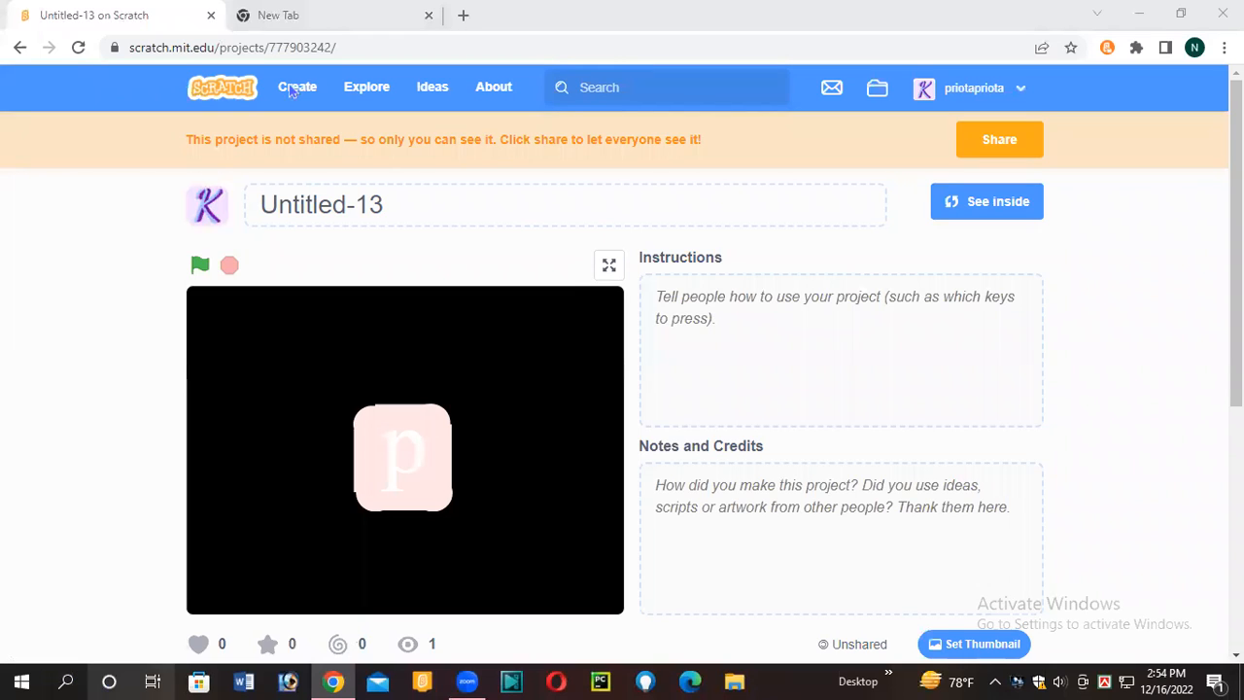
left_click(66, 682)
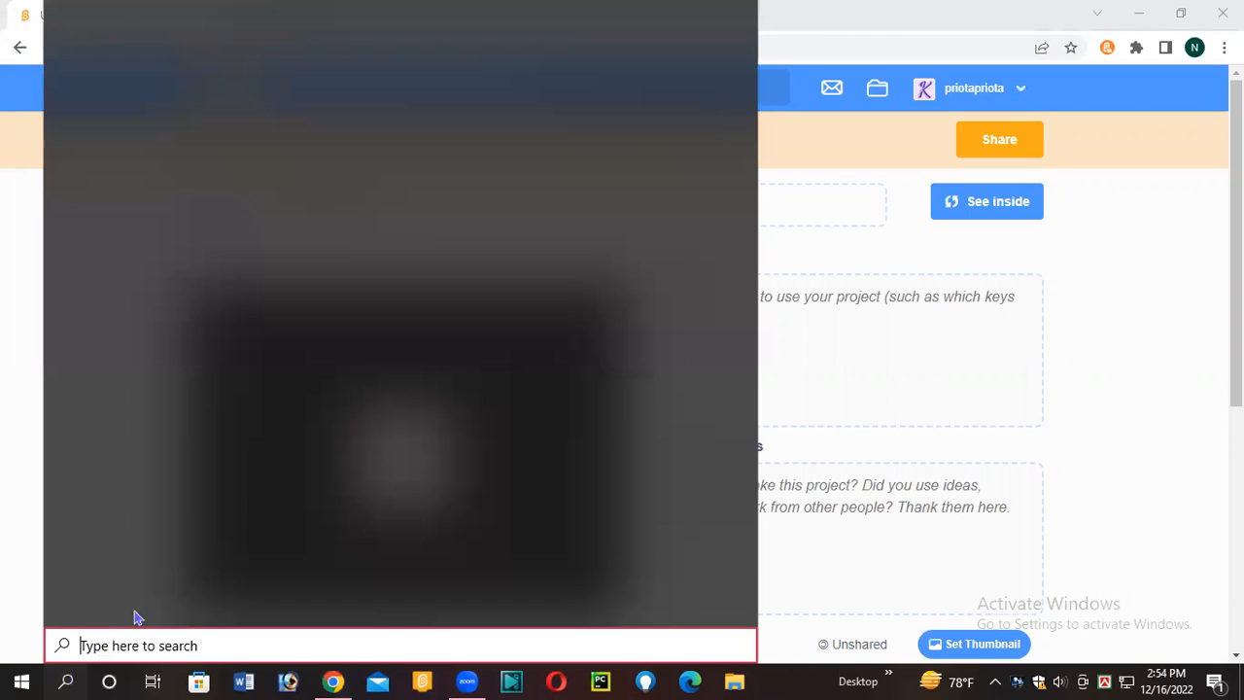
type("s")
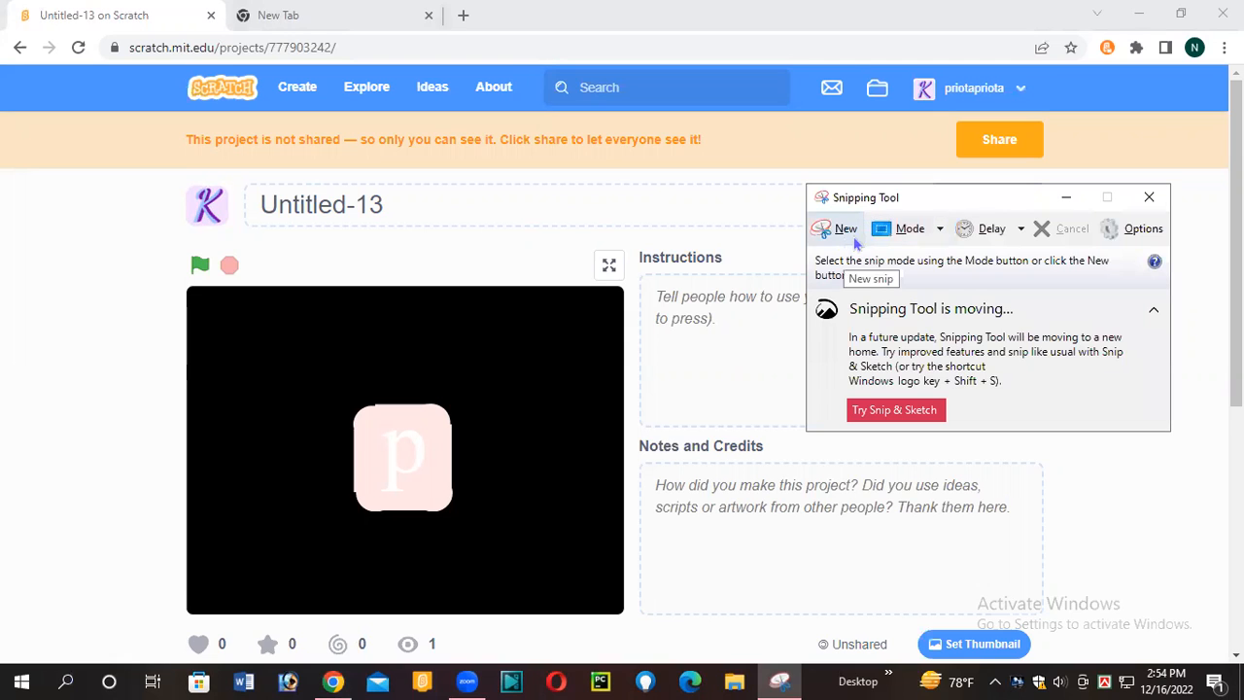
Step: Try to snip the rounded pink square logo tightly from the black stage, retaking the capture
left_click(855, 243)
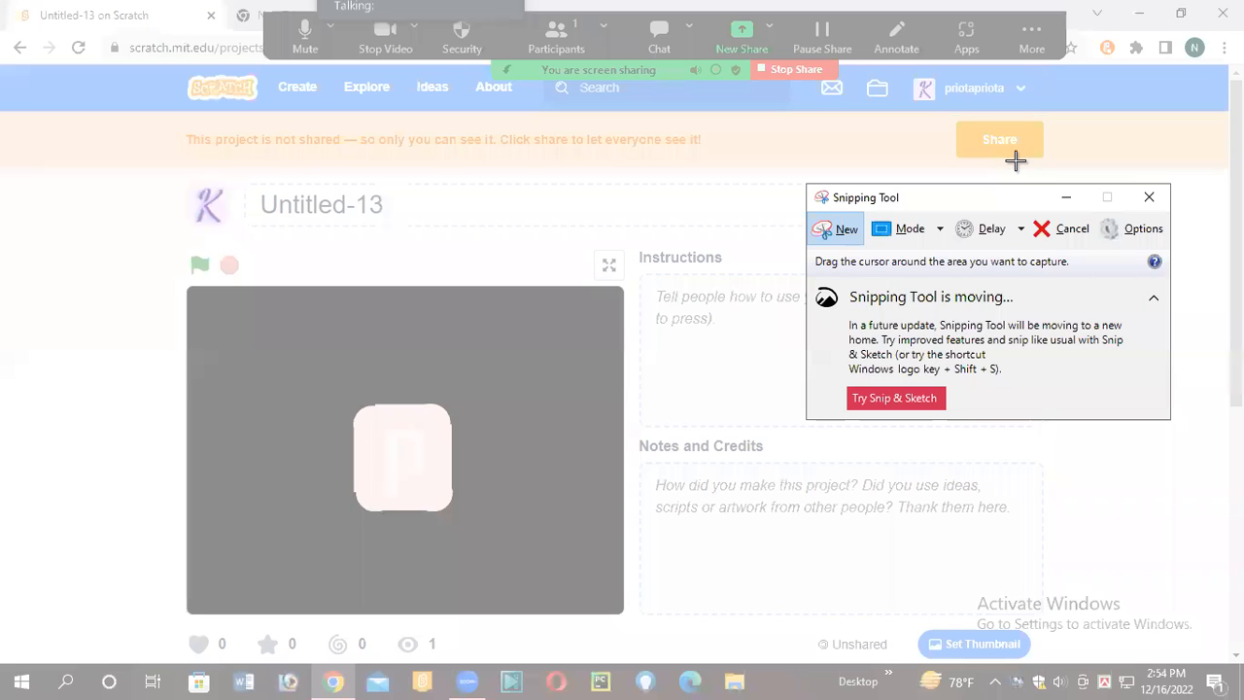
left_click_drag(358, 408, 453, 509)
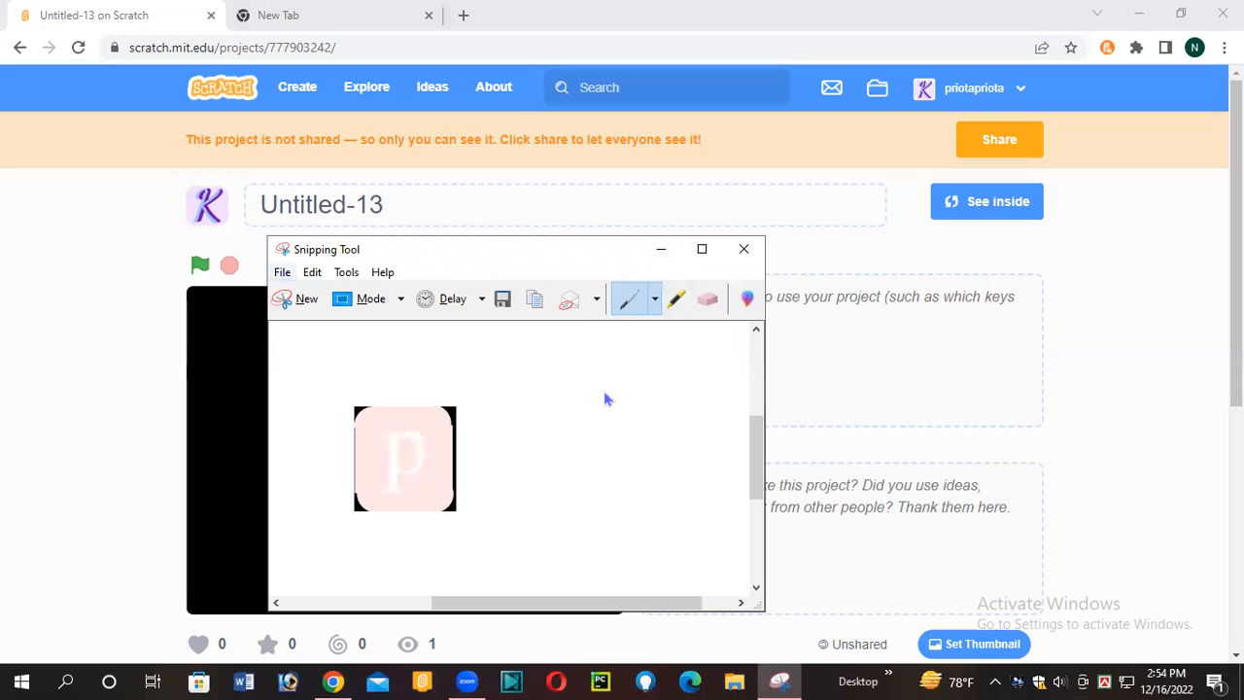
left_click(34, 27)
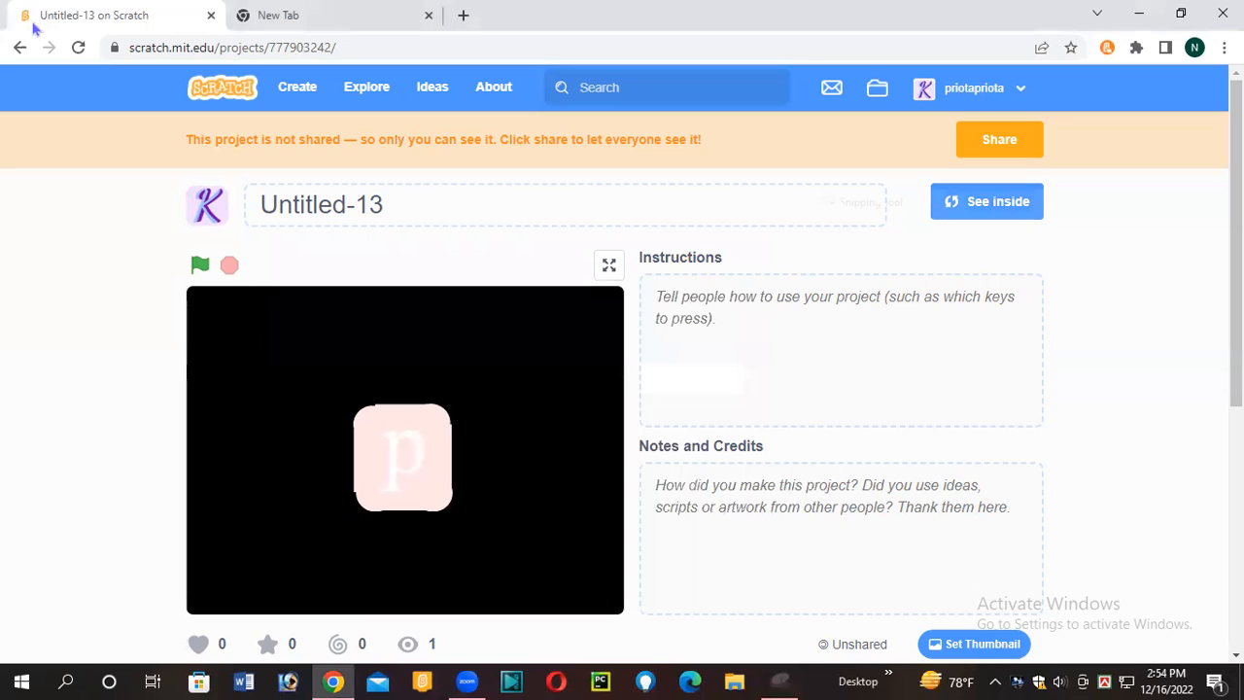
left_click_drag(352, 409, 391, 456)
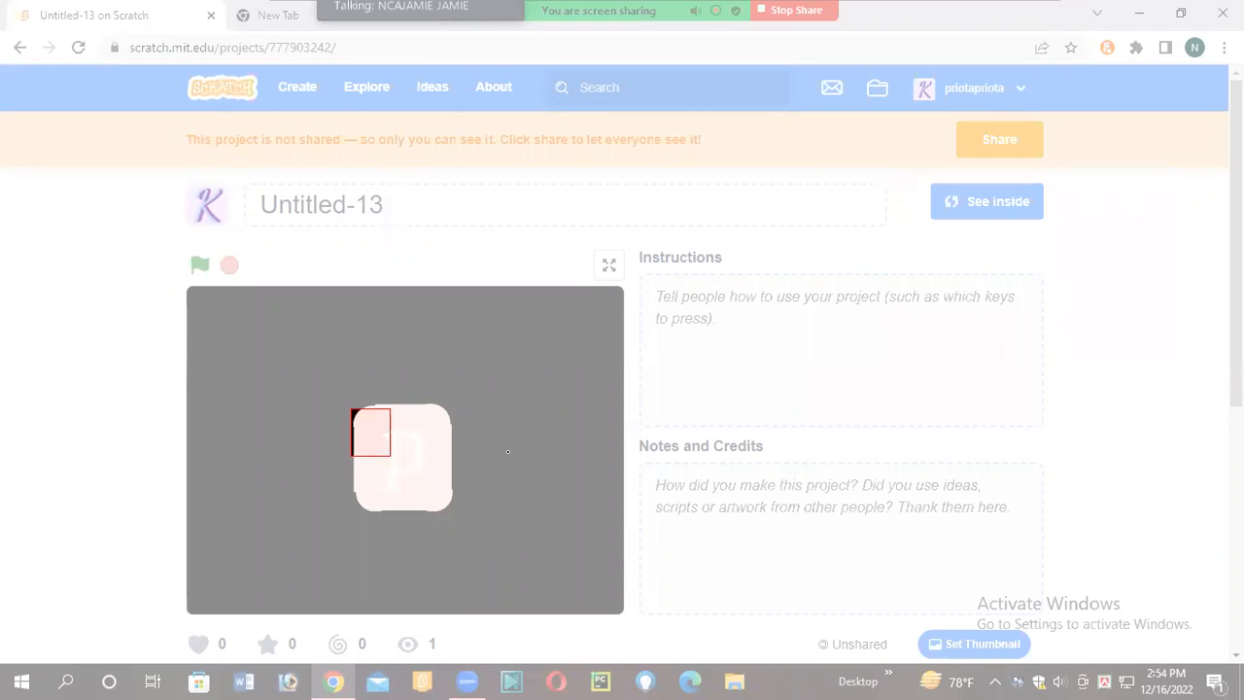
left_click(305, 301)
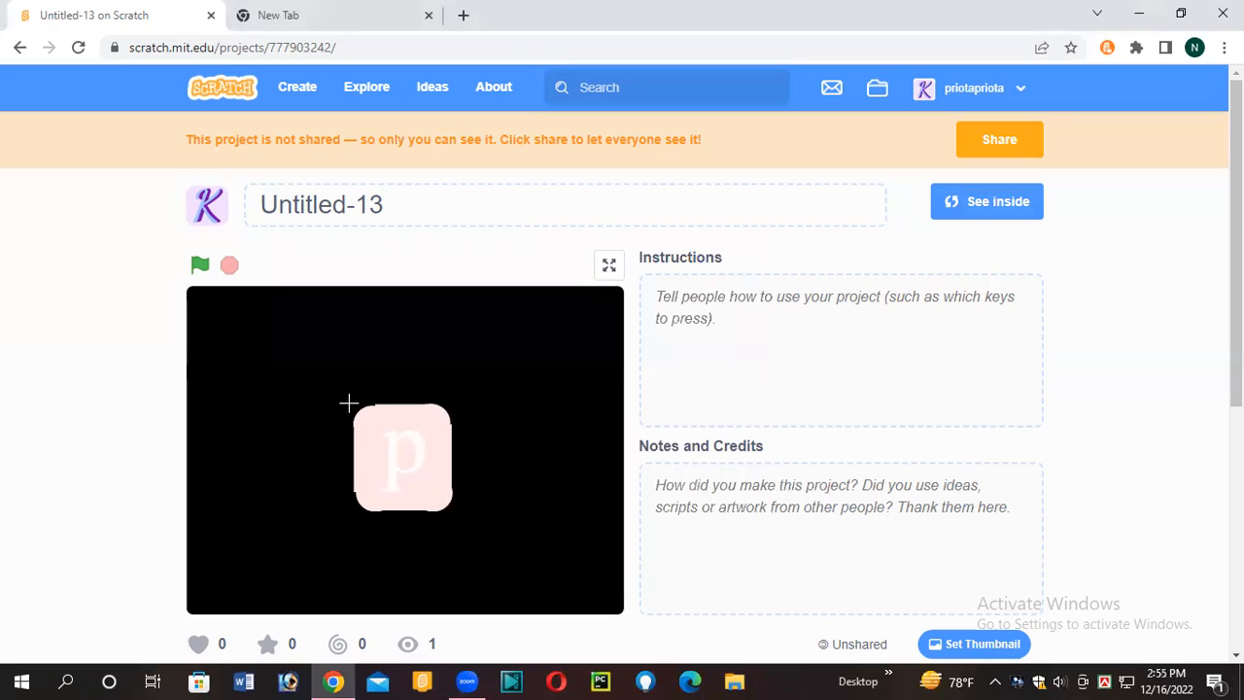
mouse_move(354, 403)
left_mouse_down()
mouse_move(455, 480)
mouse_move(455, 509)
left_mouse_up()
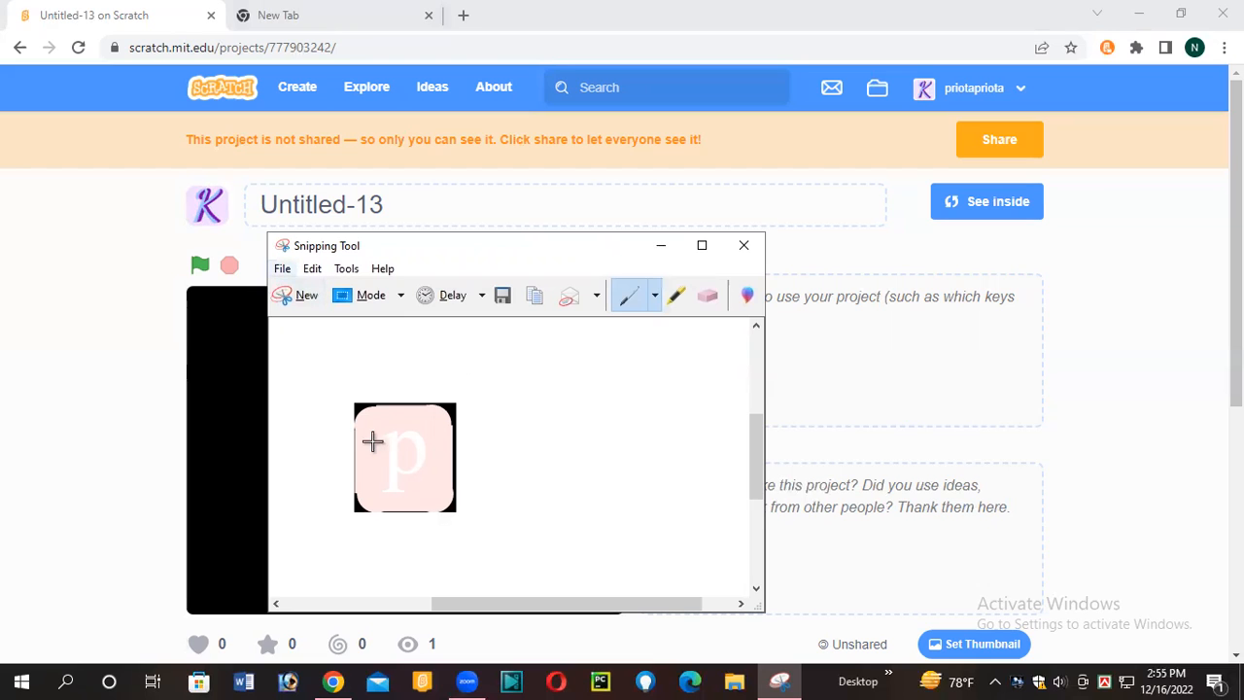
key("ctrl+n")
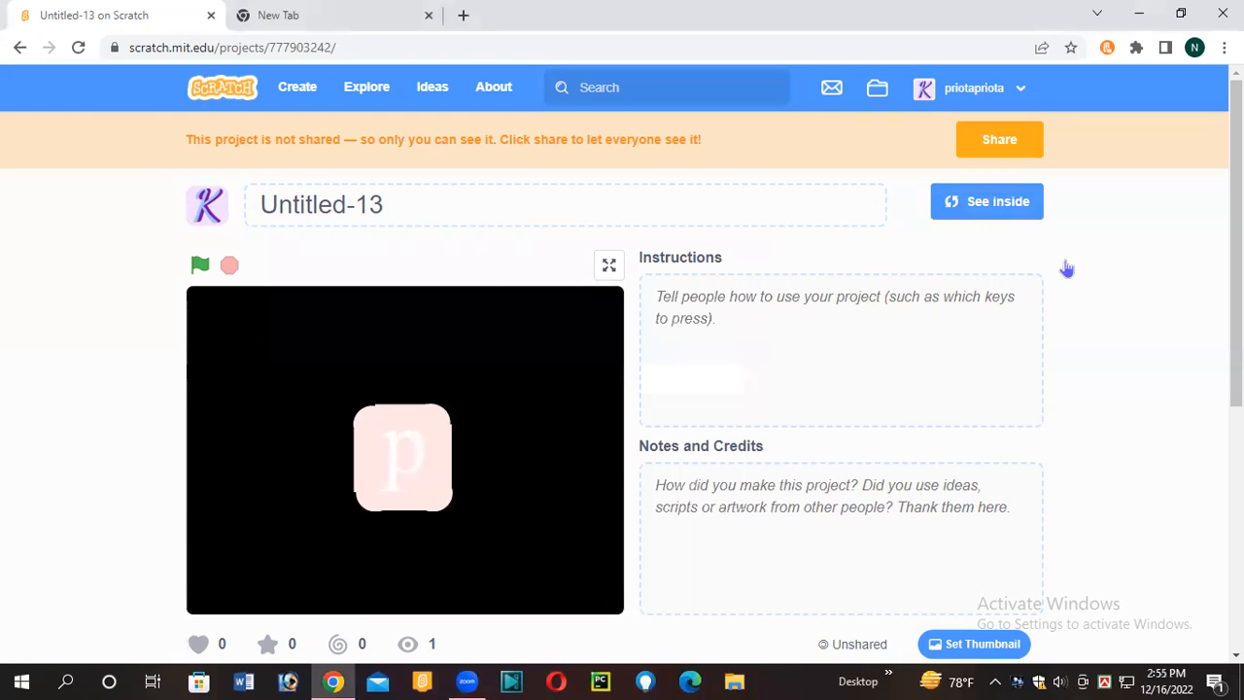
Step: Reopen the project in the editor, switch the stage from black to the blank white backdrop, and return to the project page
left_click(987, 201)
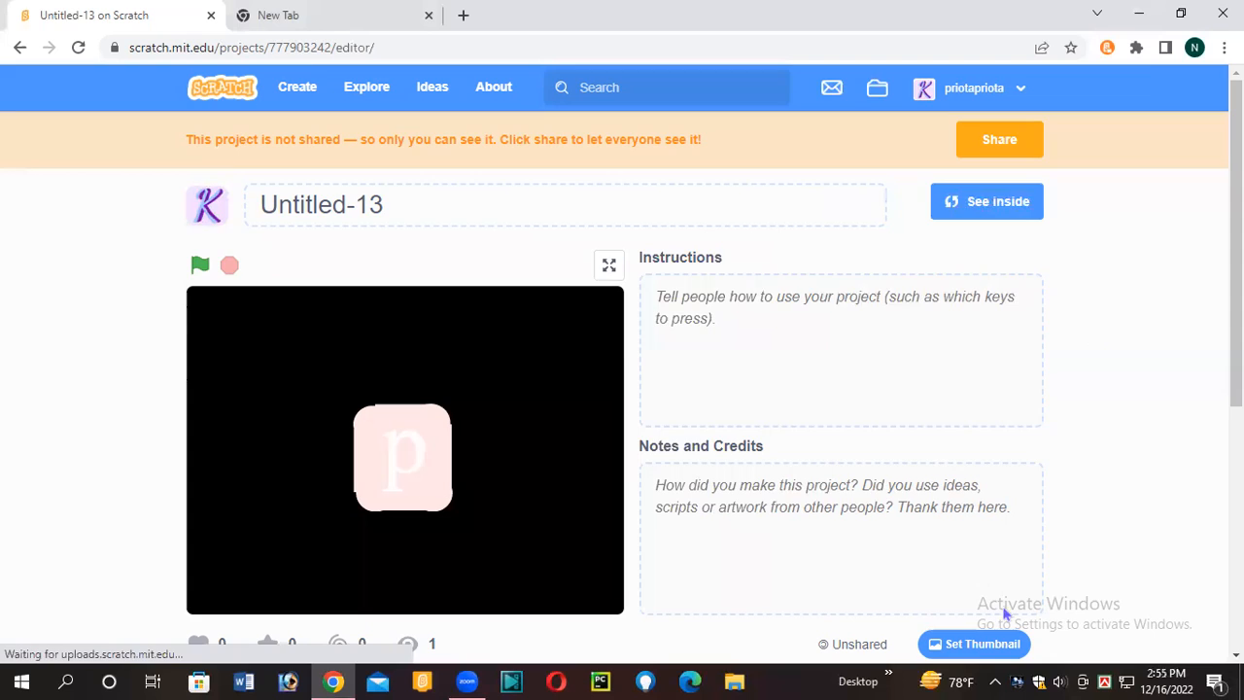
mouse_move(1215, 637)
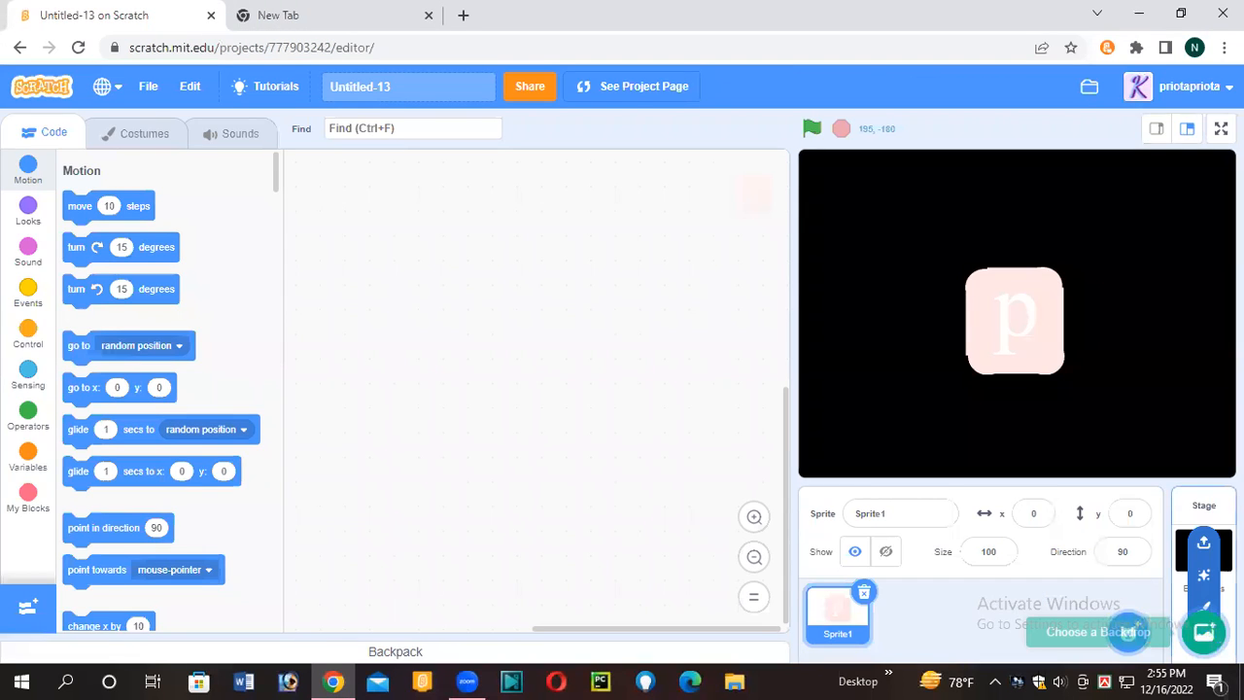
left_click(1205, 562)
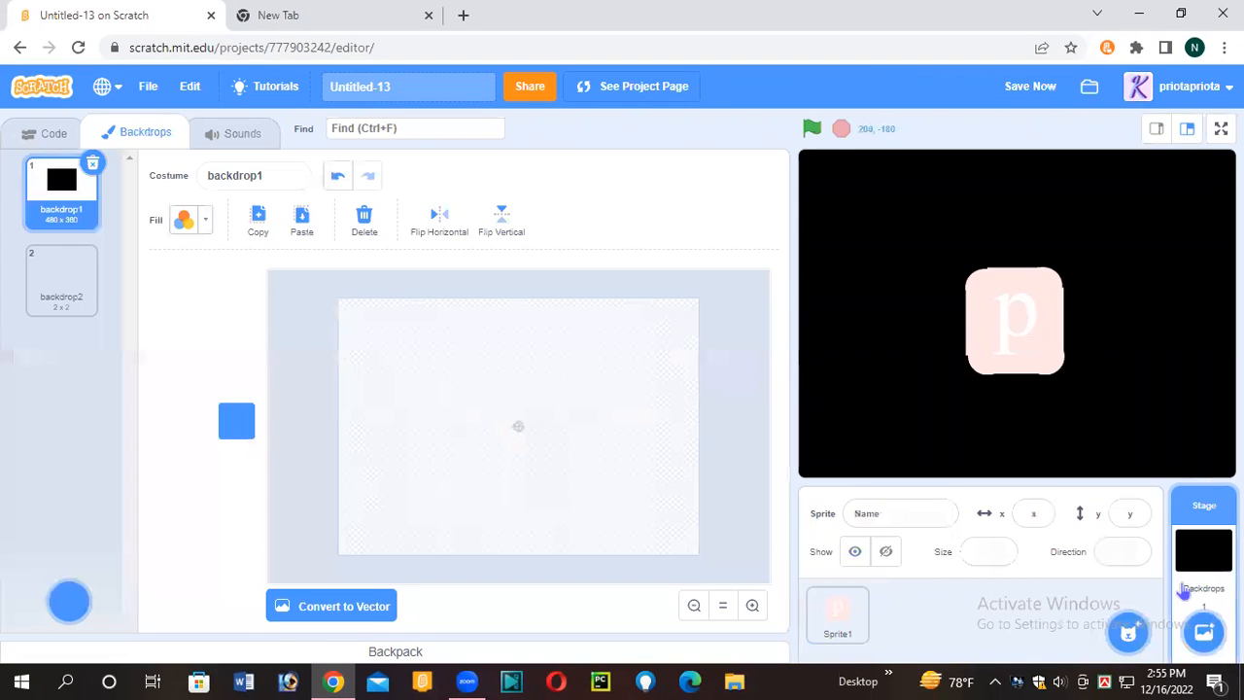
left_click(43, 134)
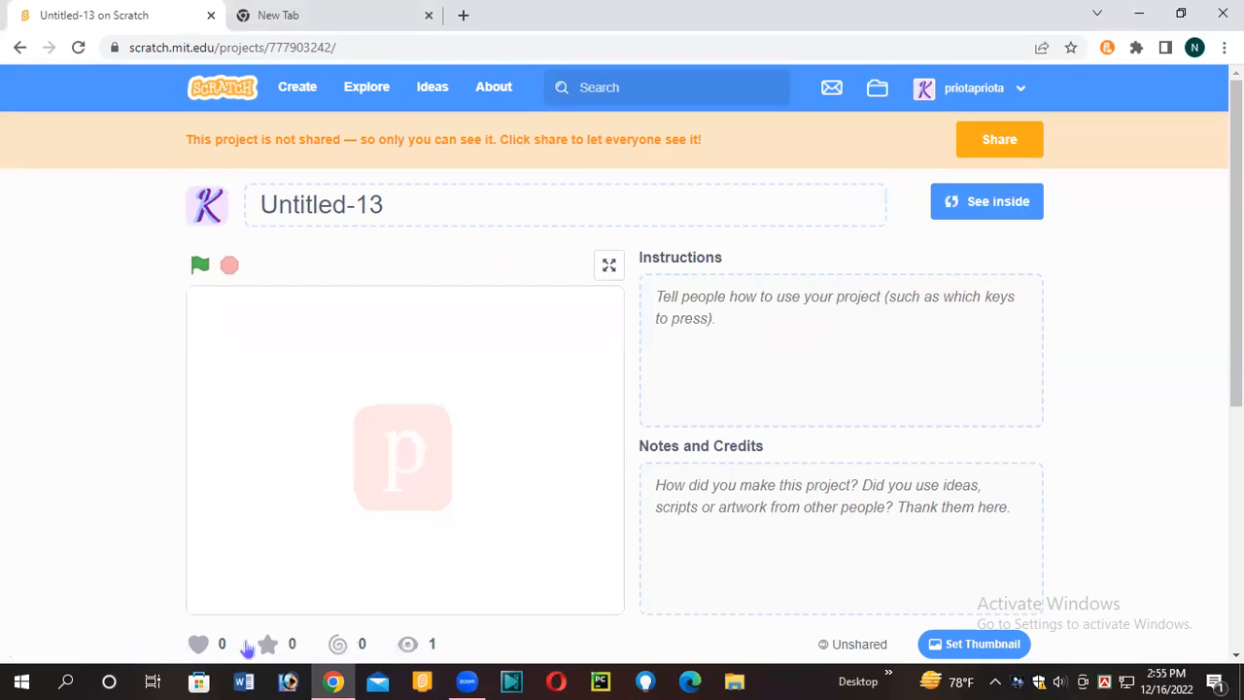
Step: Launch the Snipping Tool again and capture the whole rounded p logo closely, retaking the snip to include its rounded corners
left_click(66, 680)
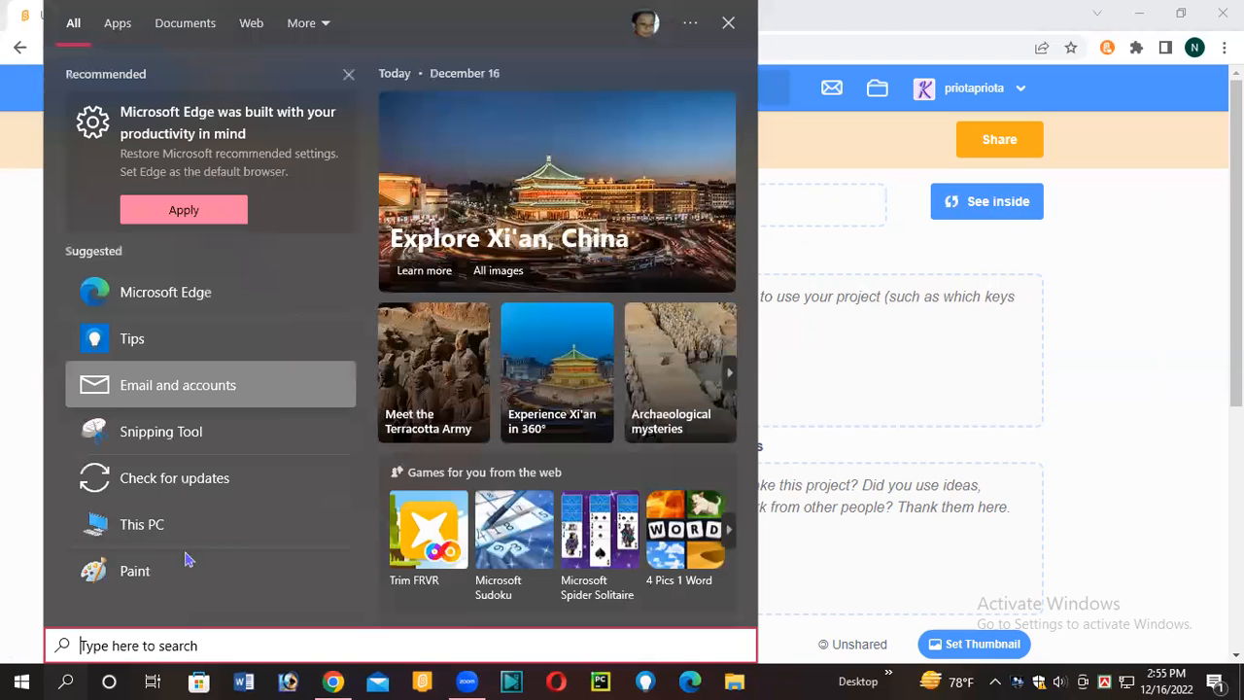
left_click(233, 433)
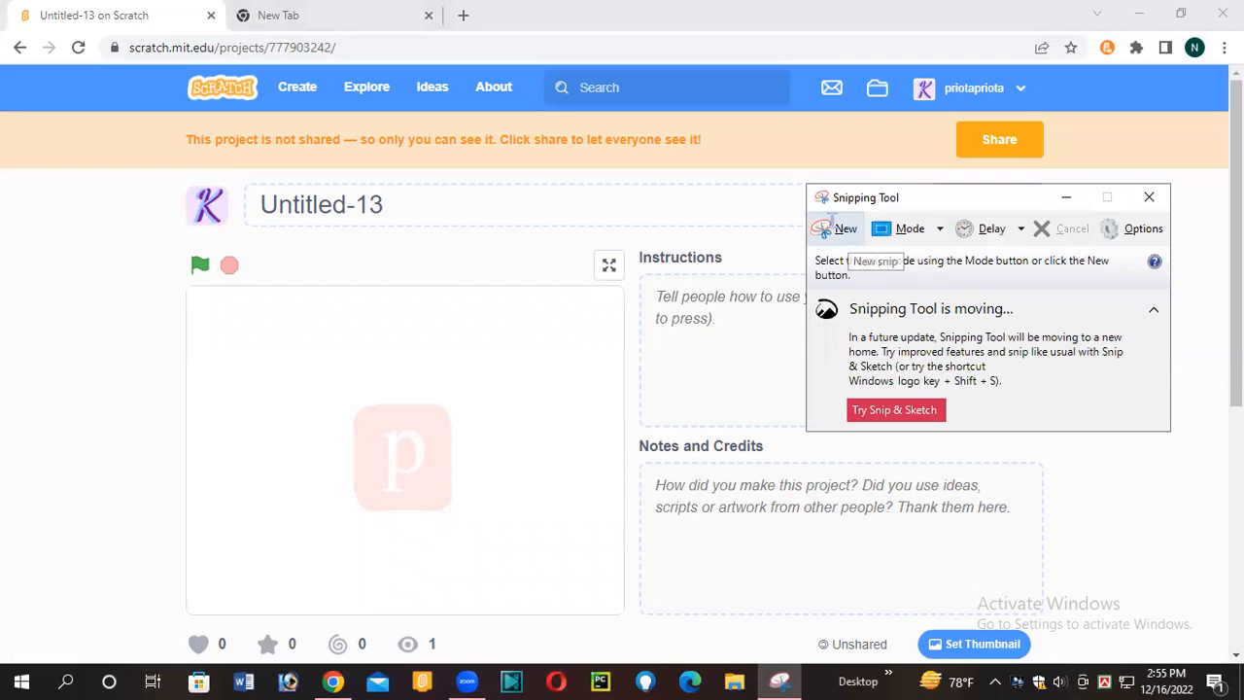
left_click(834, 227)
left_click_drag(358, 408, 439, 508)
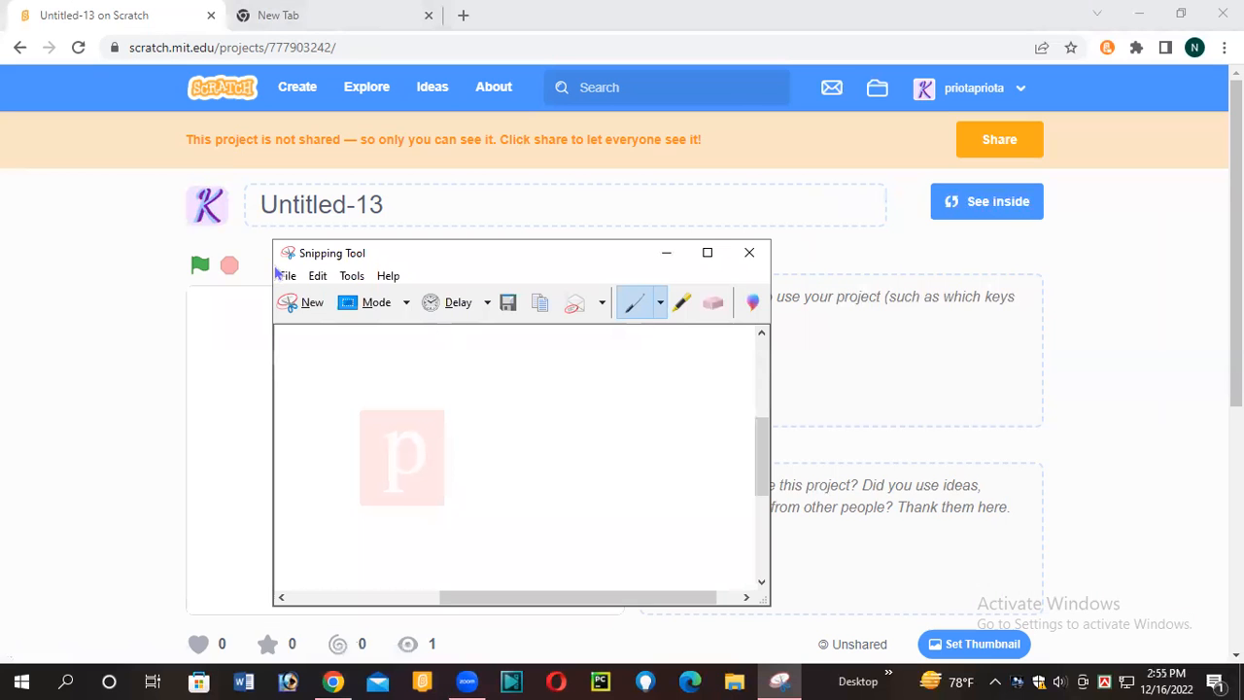
left_click(298, 303)
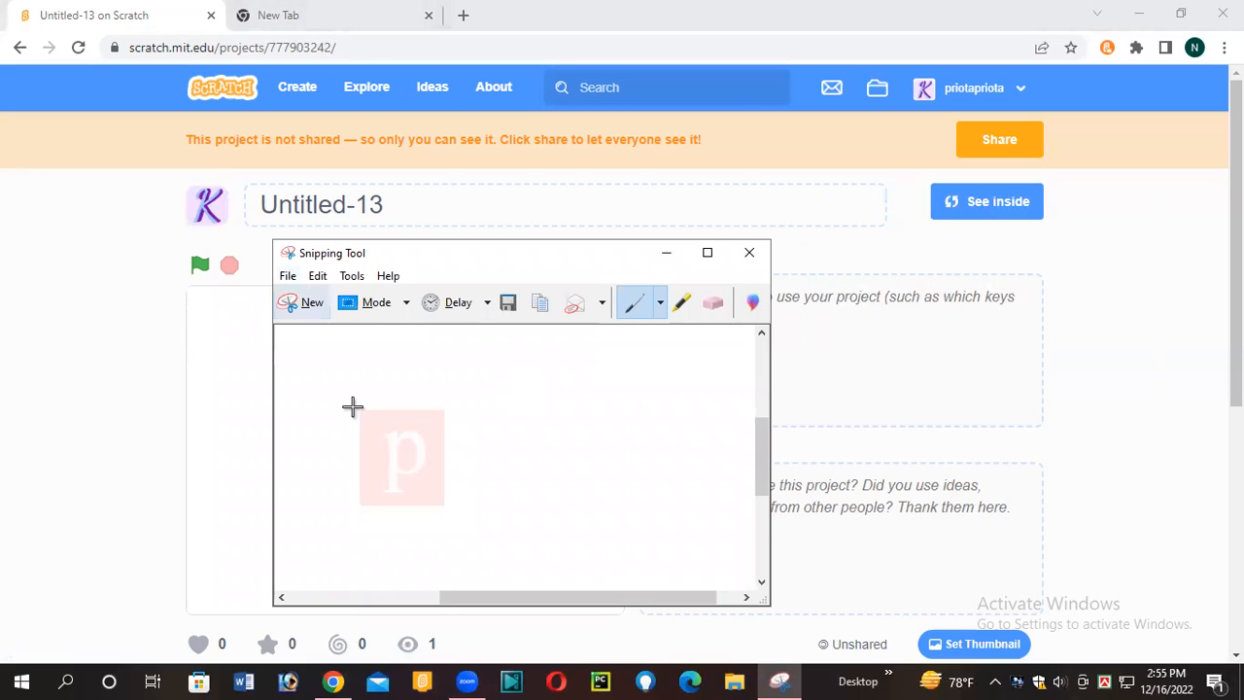
left_click_drag(396, 421, 454, 512)
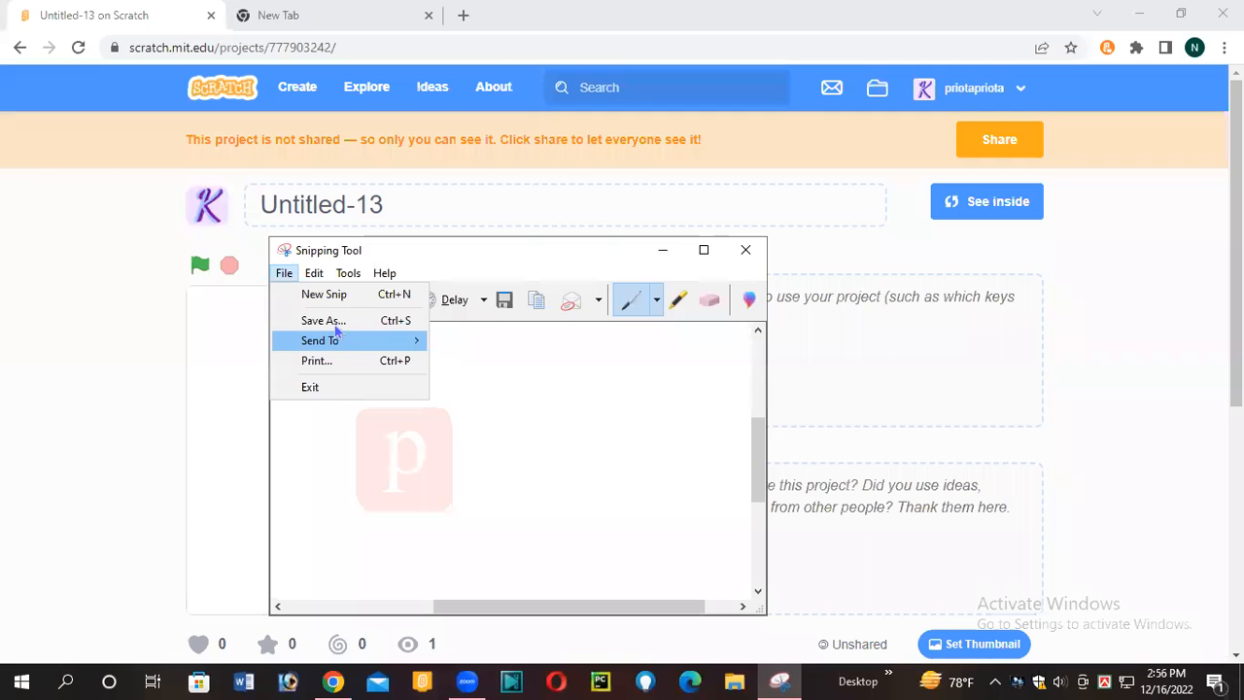
Step: Save the snip as the JPEG file Capture in Camera Roll, replacing the existing file, and close the Snipping Tool
left_click(336, 331)
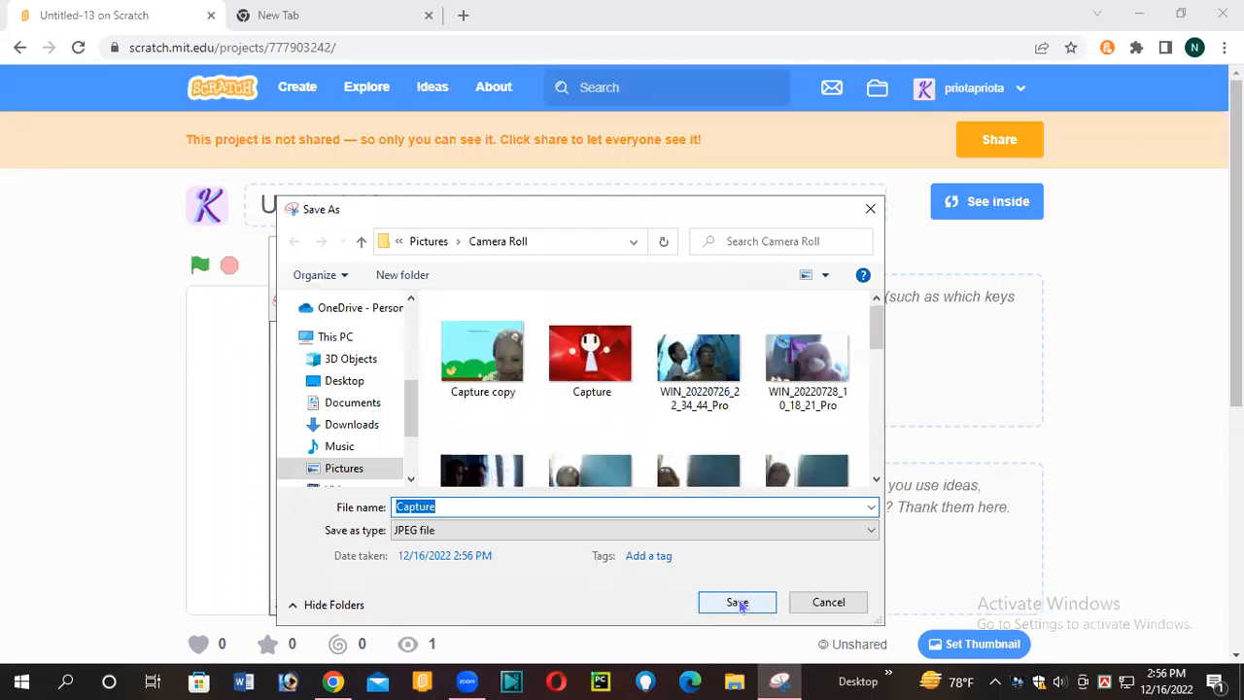
left_click(737, 602)
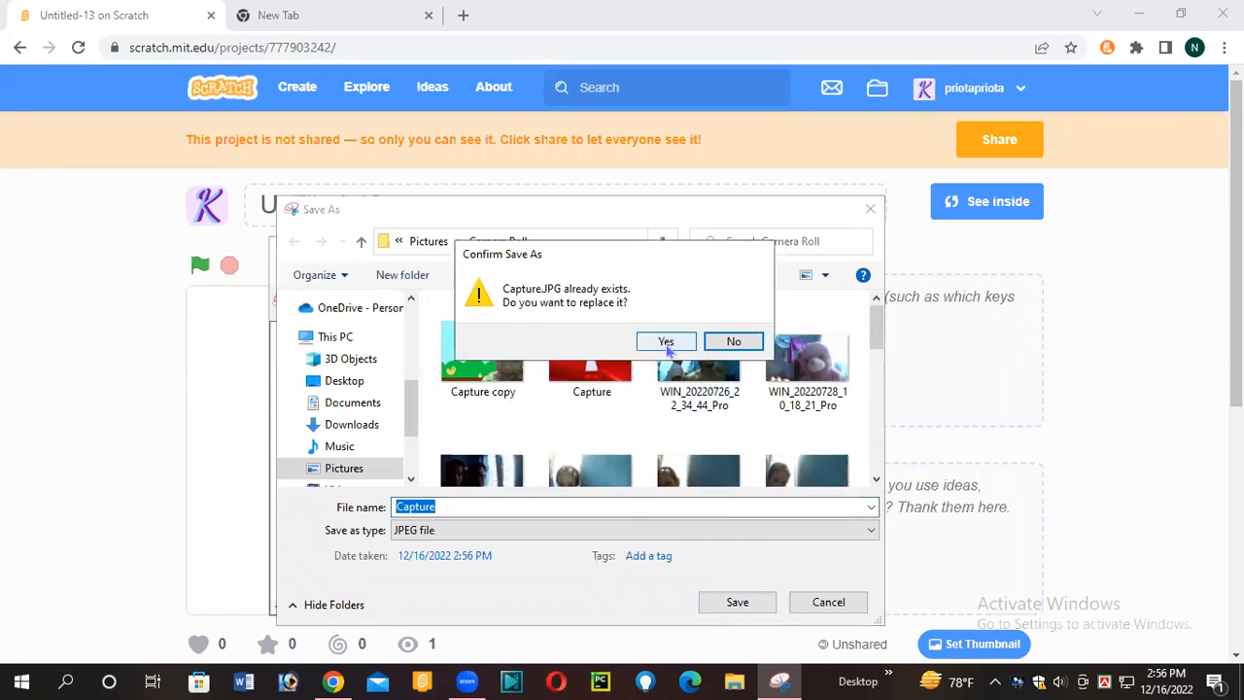
left_click(677, 340)
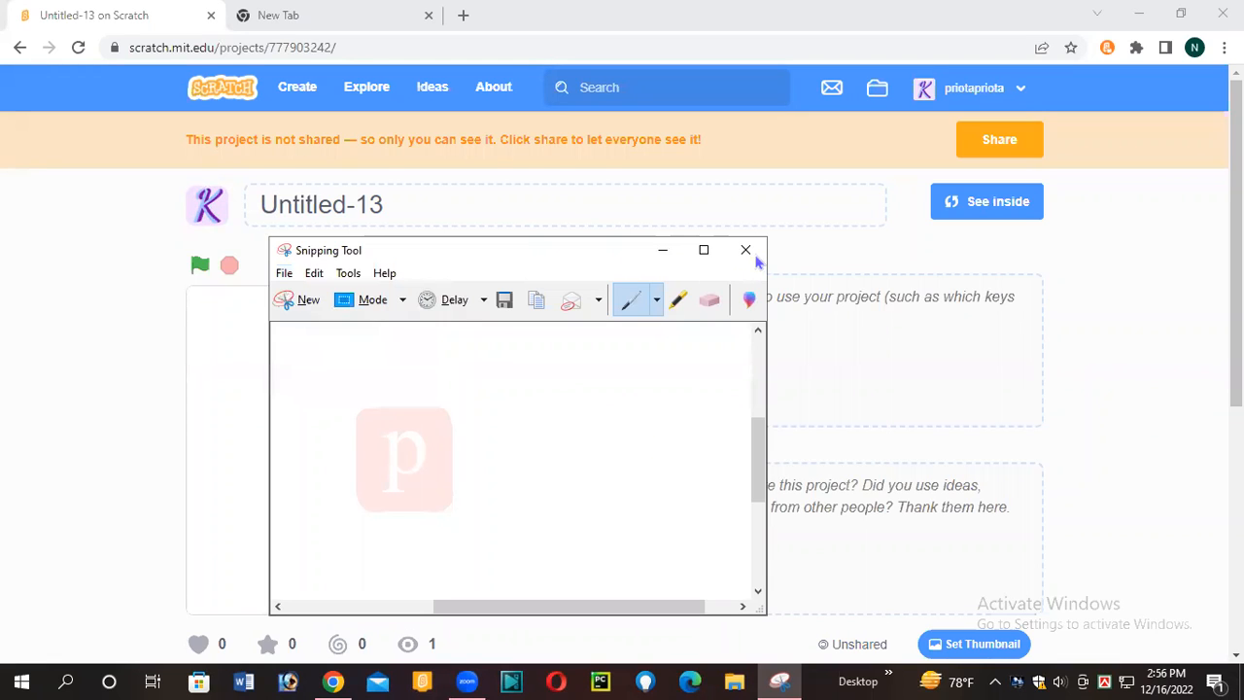
left_click(750, 252)
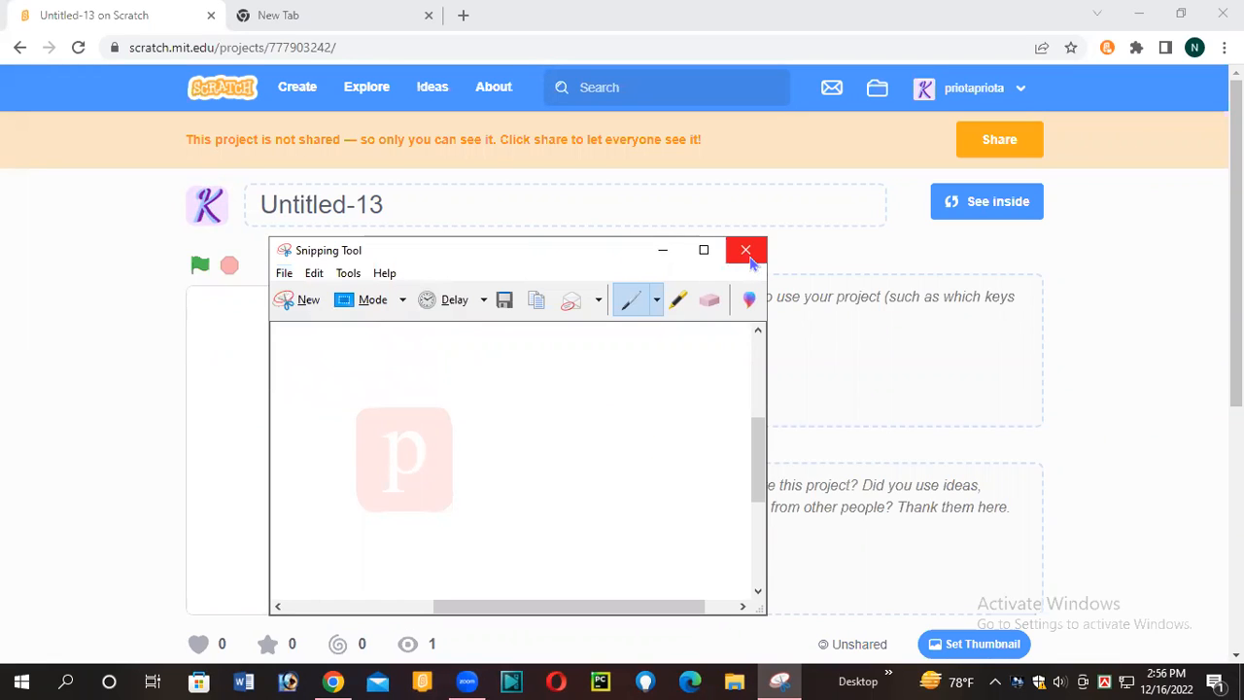
Step: Open the account's profile page, replace its picture with the Capture logo image from Pictures > Camera Roll, and reload the page
left_click(981, 90)
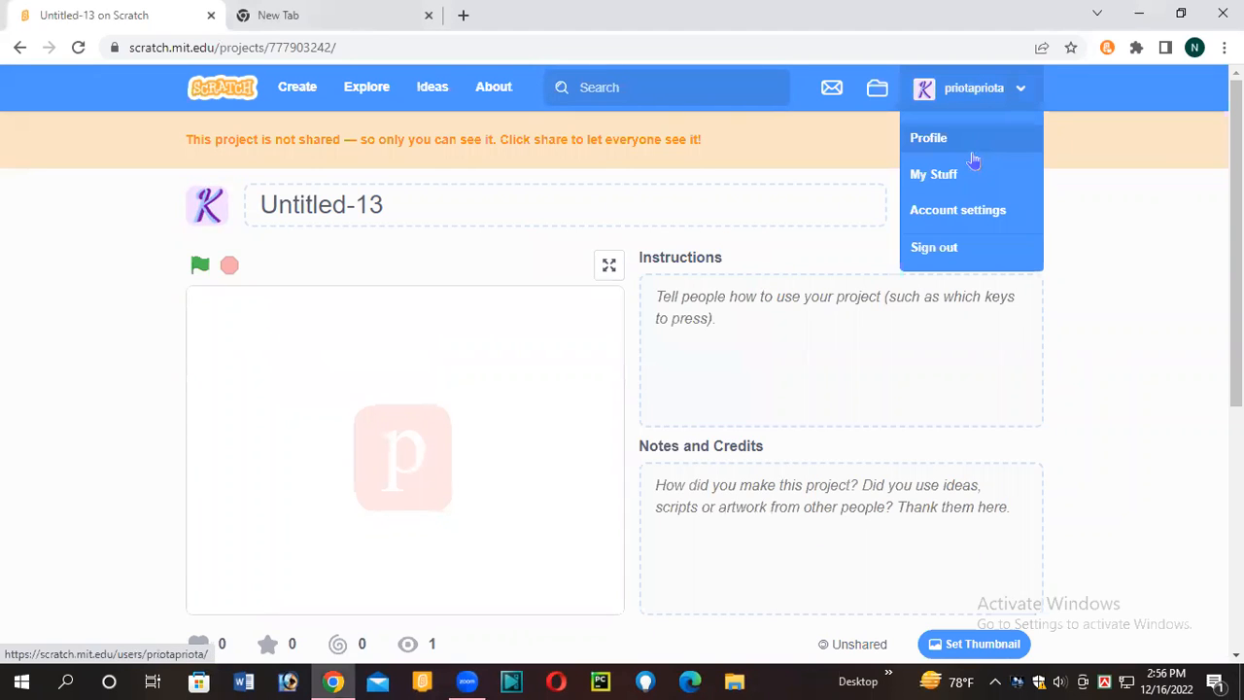
left_click(972, 155)
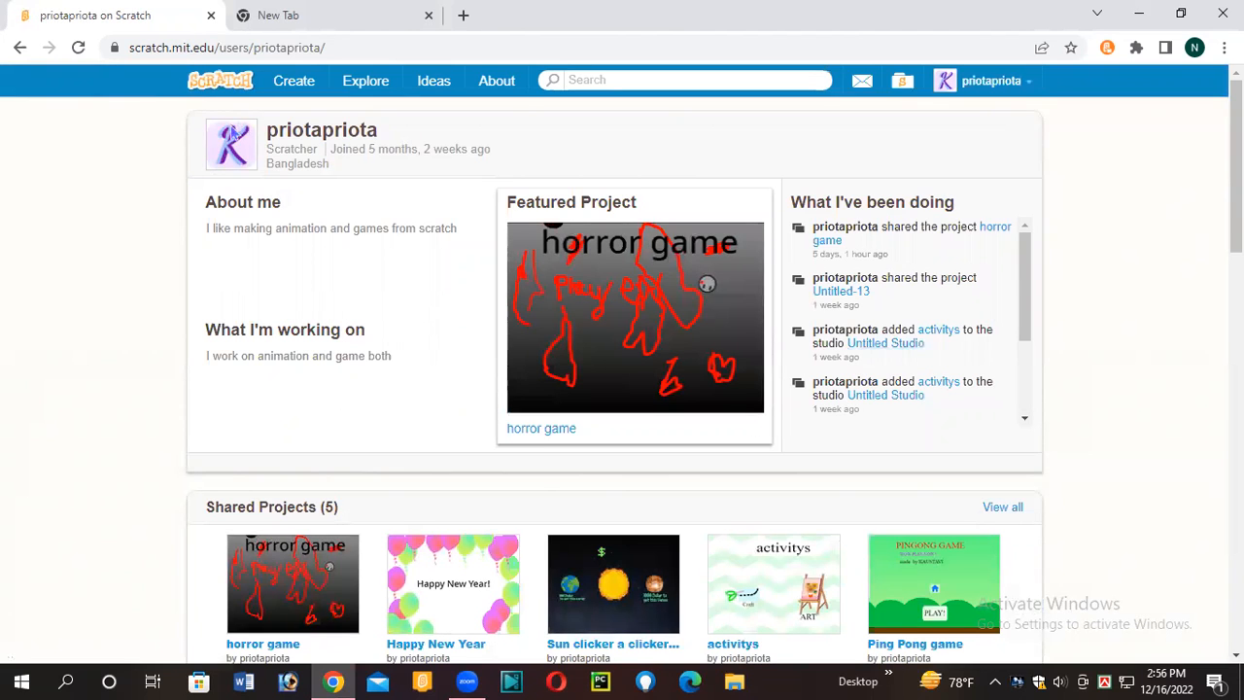
mouse_move(236, 136)
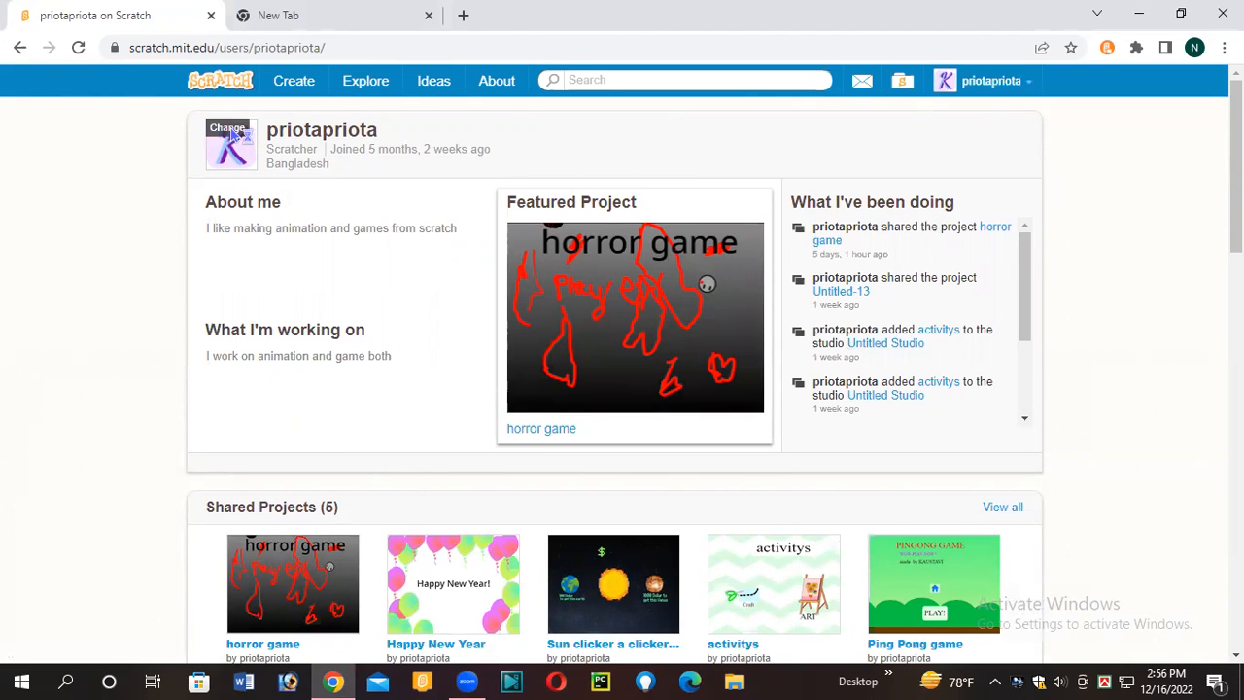
left_click(236, 133)
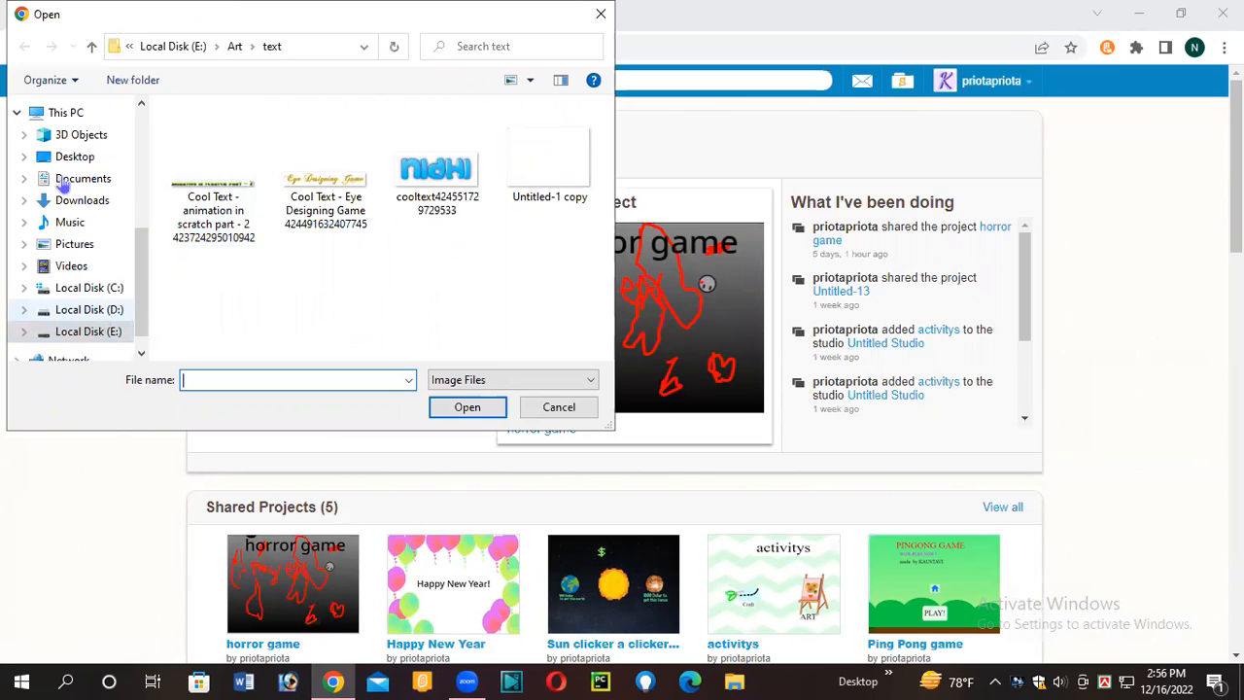
left_click(68, 251)
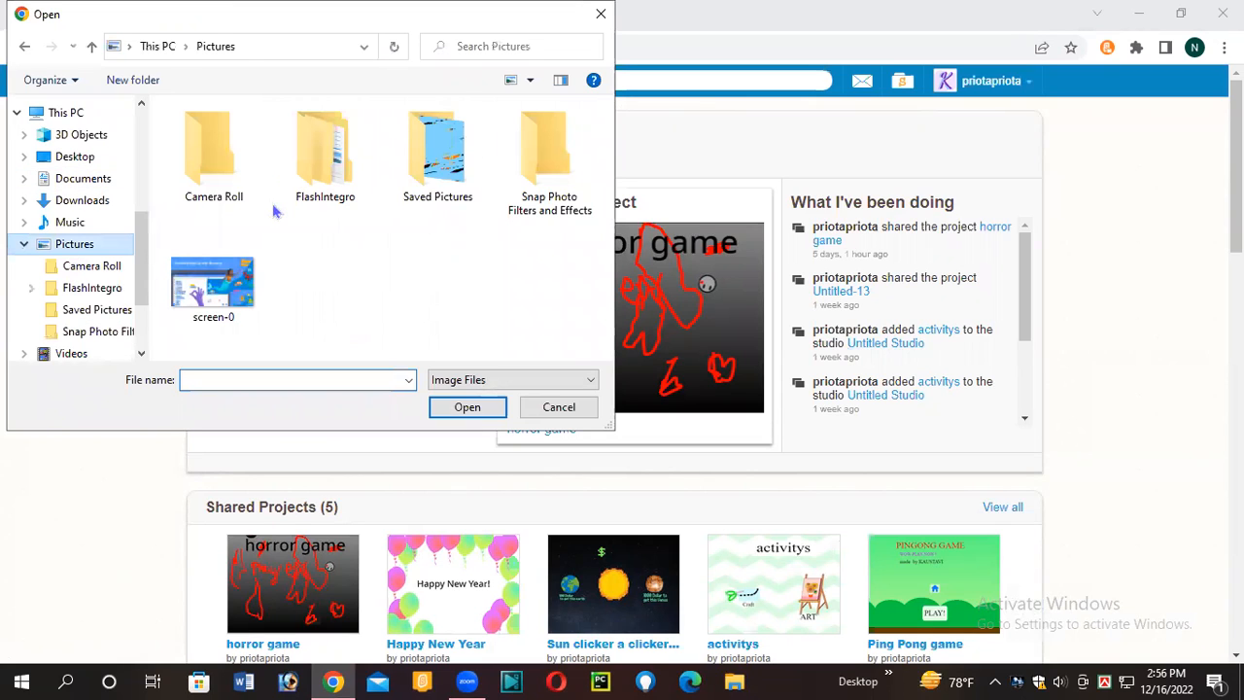
double_click(206, 175)
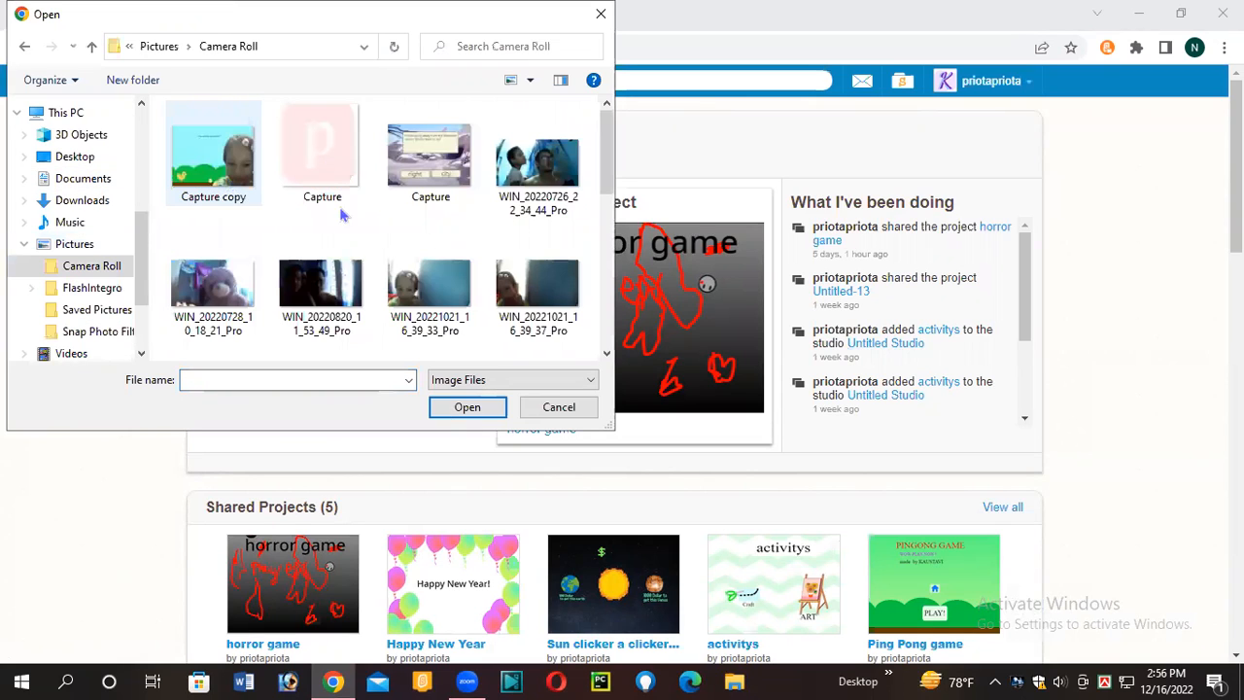
left_click(340, 202)
left_click(450, 407)
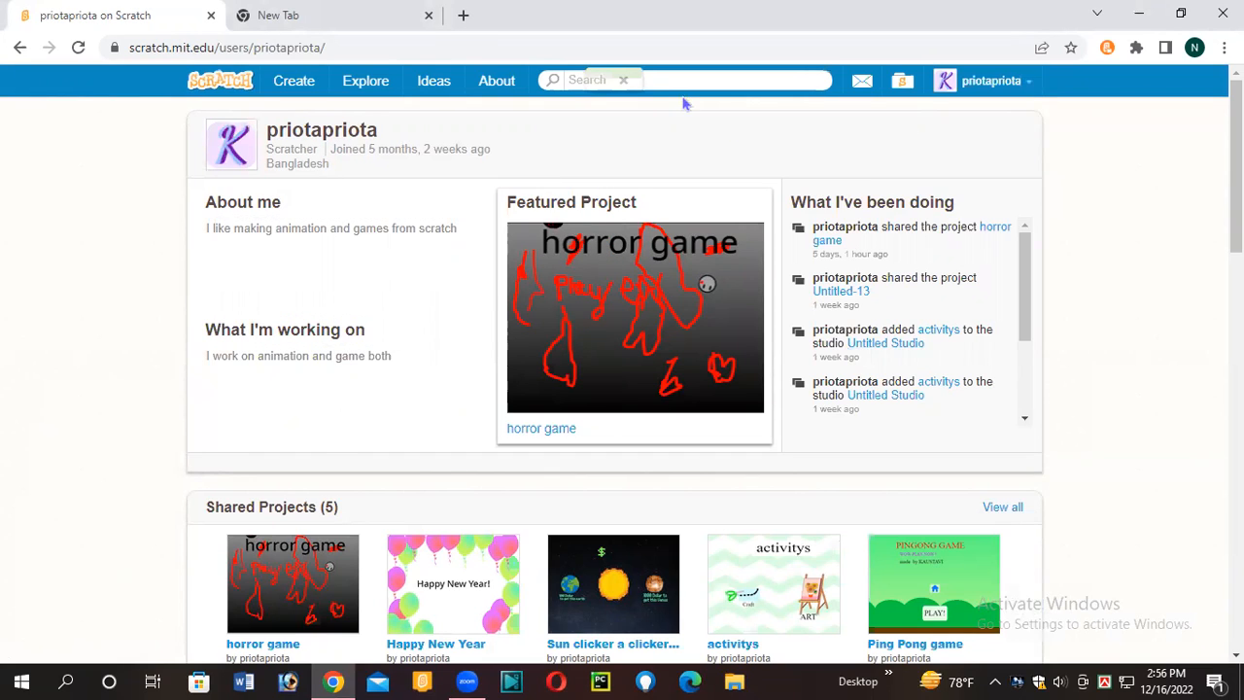
left_click(78, 48)
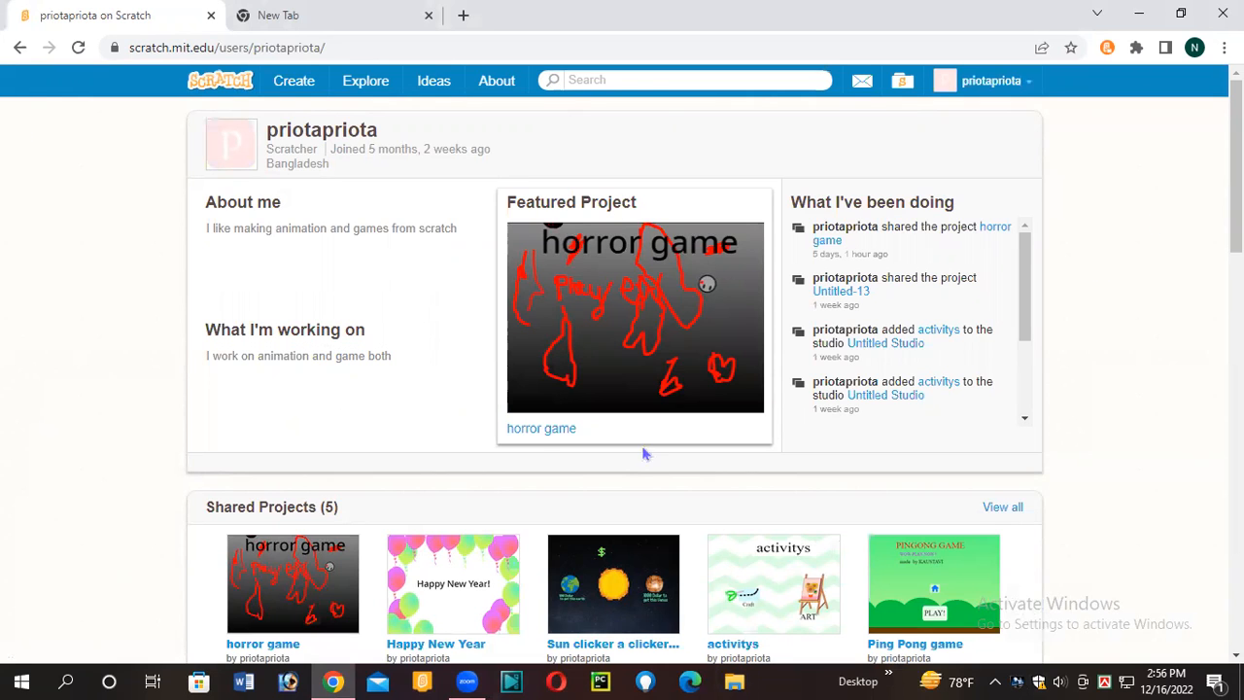
Step: Look through the profile page's shared and favorite projects, studios, followed accounts and comments
scroll(685, 530, "down", 3)
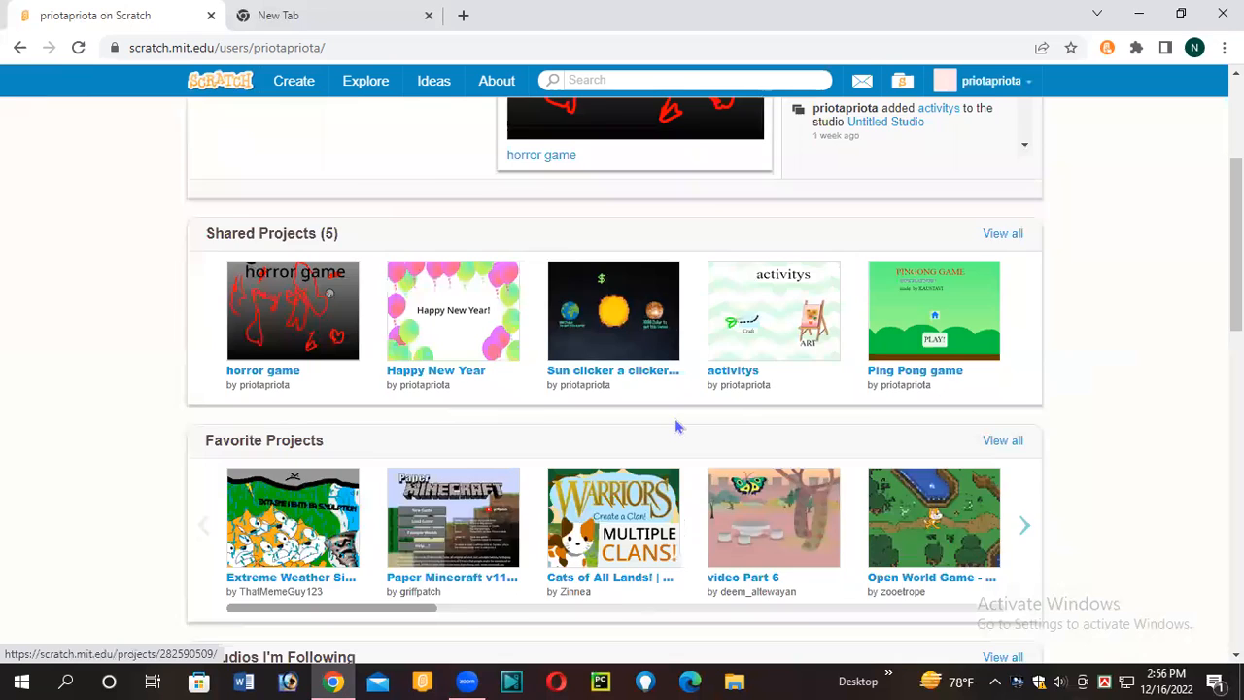
scroll(681, 428, "down", 2)
scroll(641, 499, "down", 3)
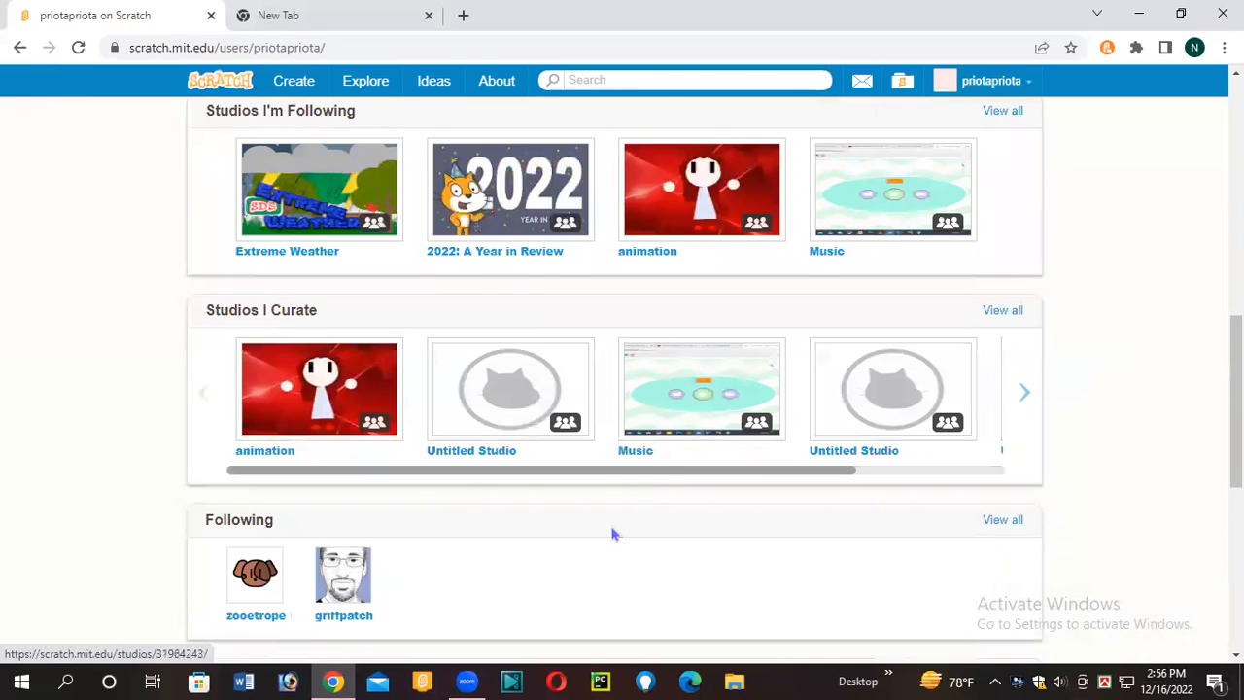
scroll(959, 611, "up", 1)
scroll(952, 586, "up", 1)
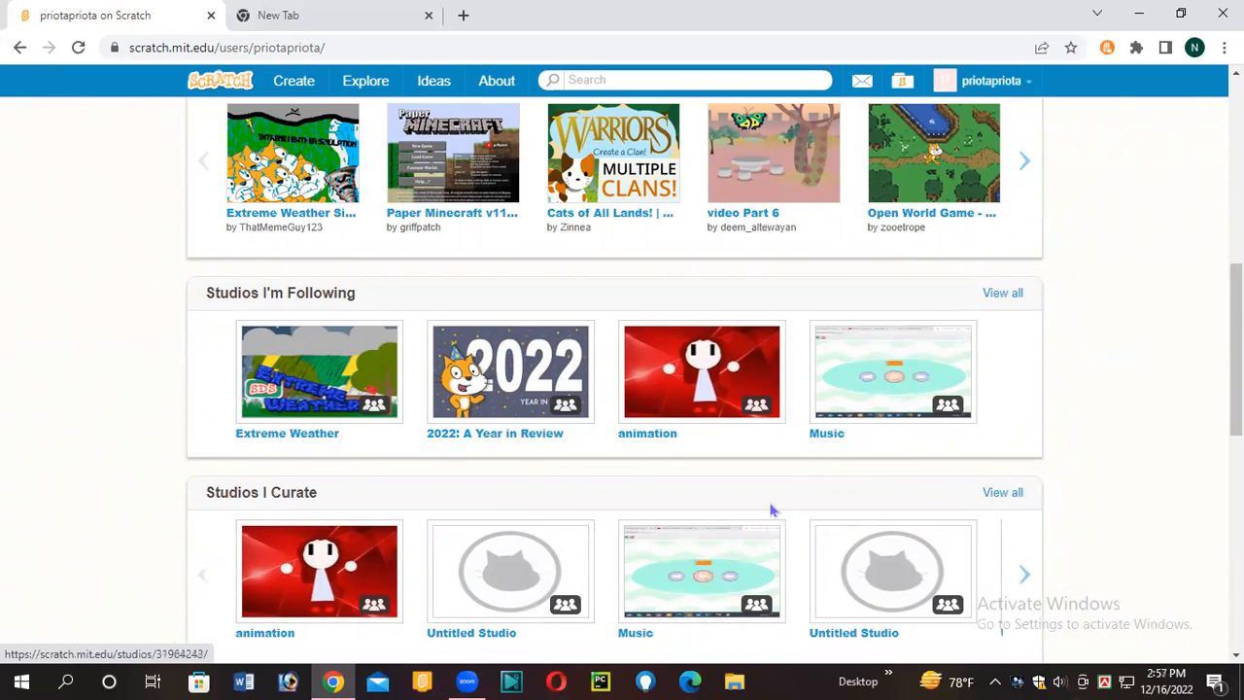
scroll(739, 515, "down", 2)
scroll(713, 526, "down", 1)
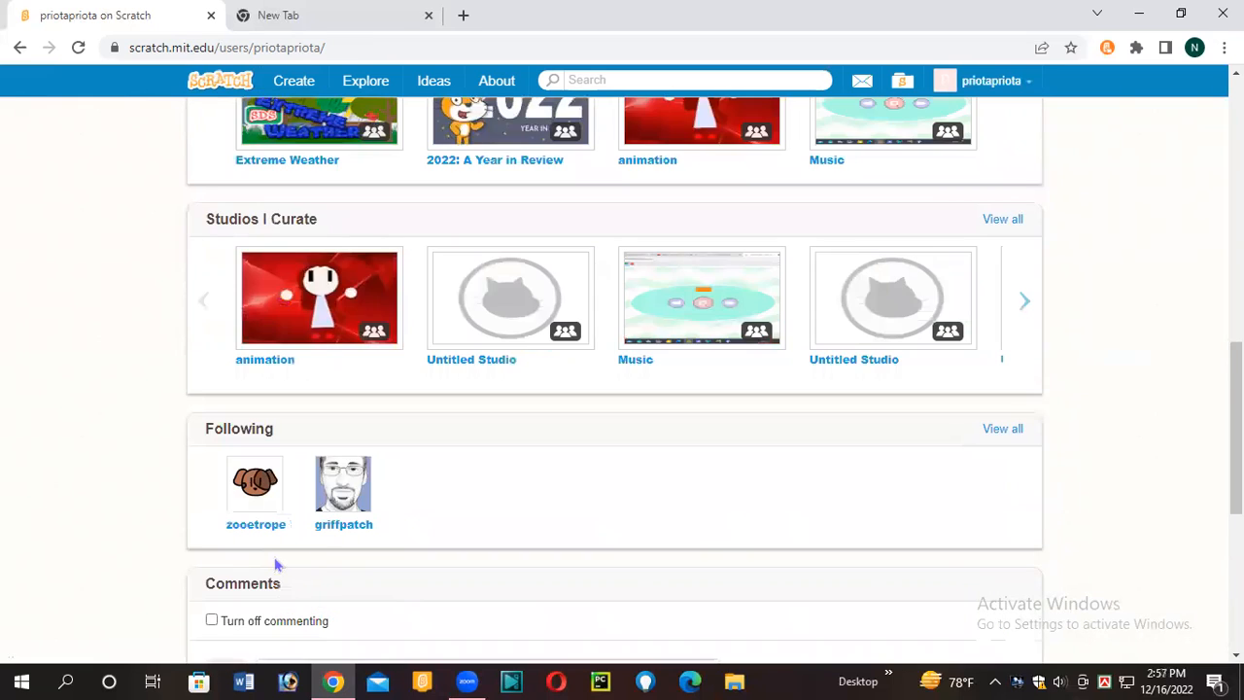
scroll(275, 564, "down", 1)
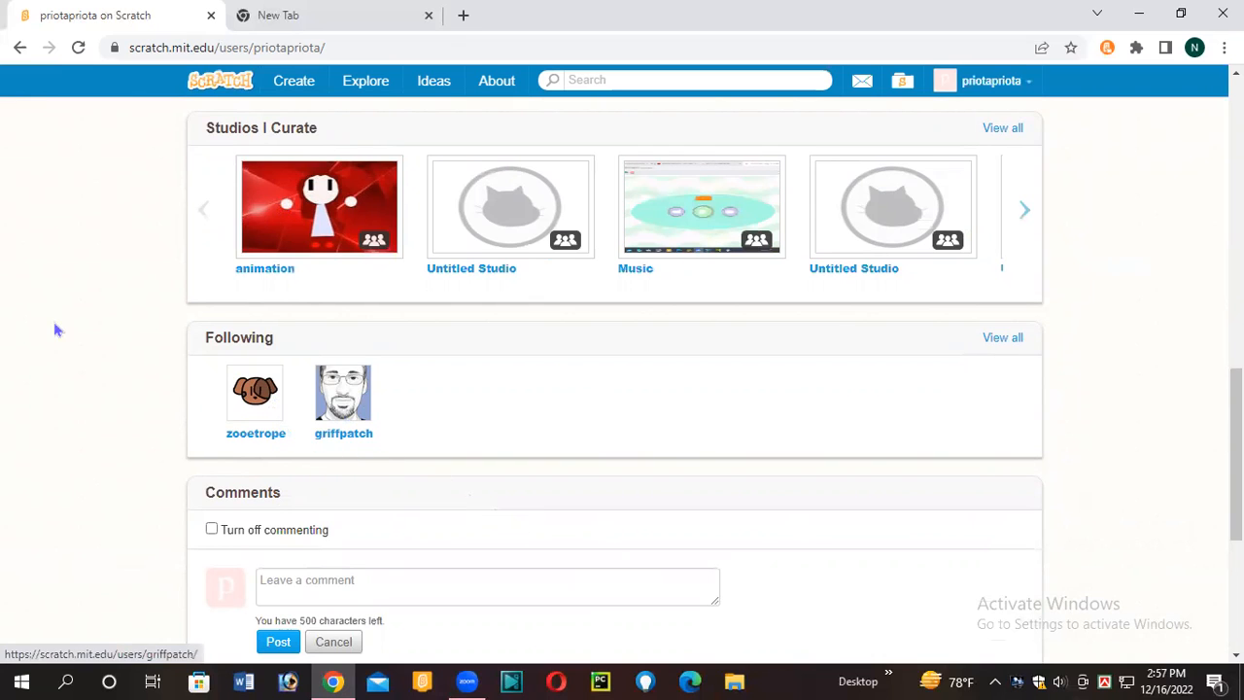
scroll(806, 473, "down", 3)
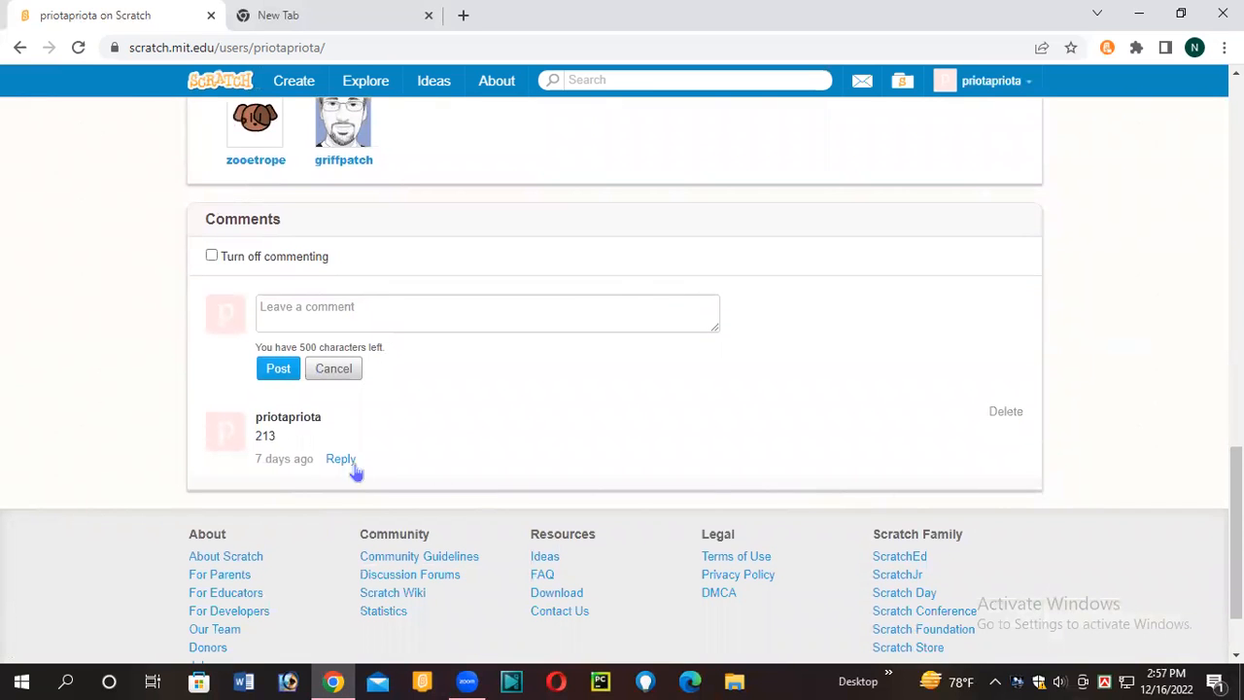
scroll(635, 275, "up", 5)
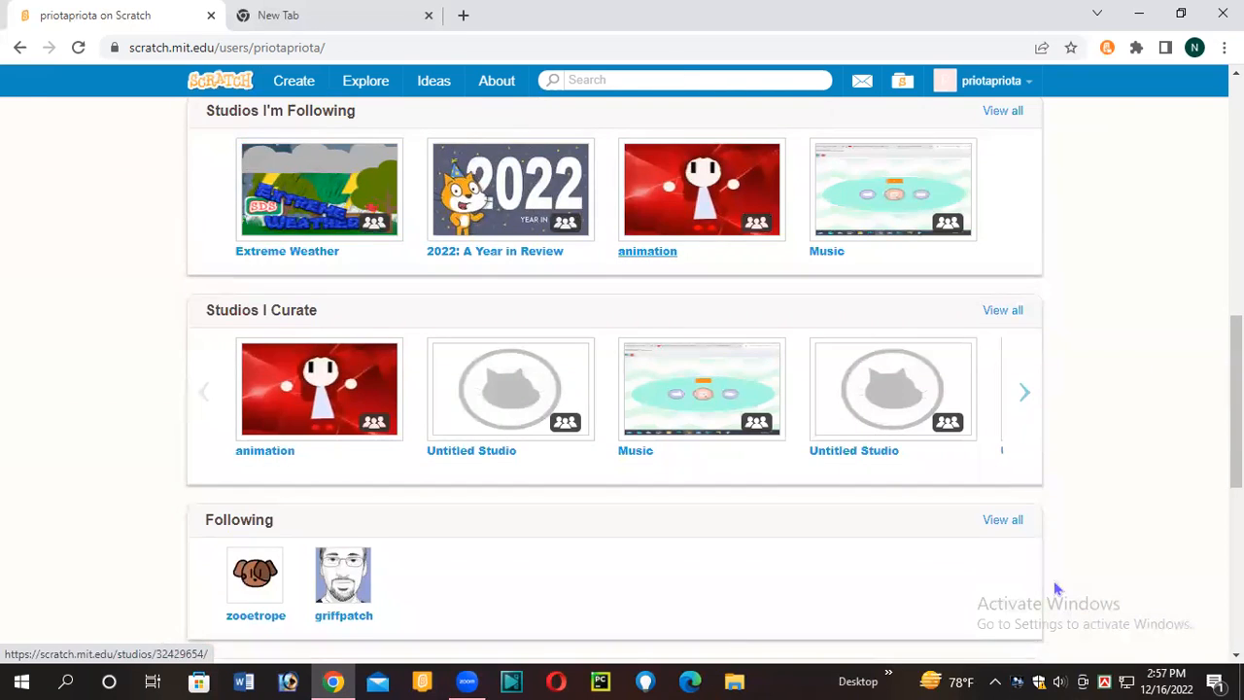
scroll(1055, 589, "up", 1)
scroll(991, 131, "up", 4)
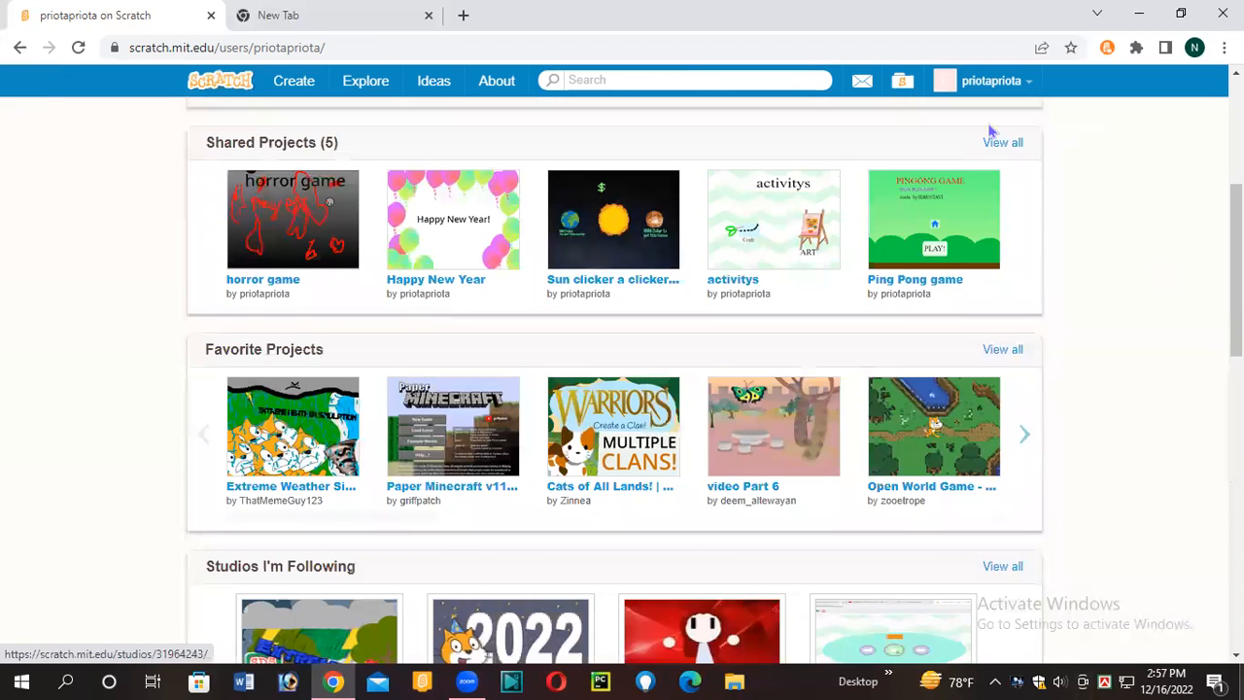